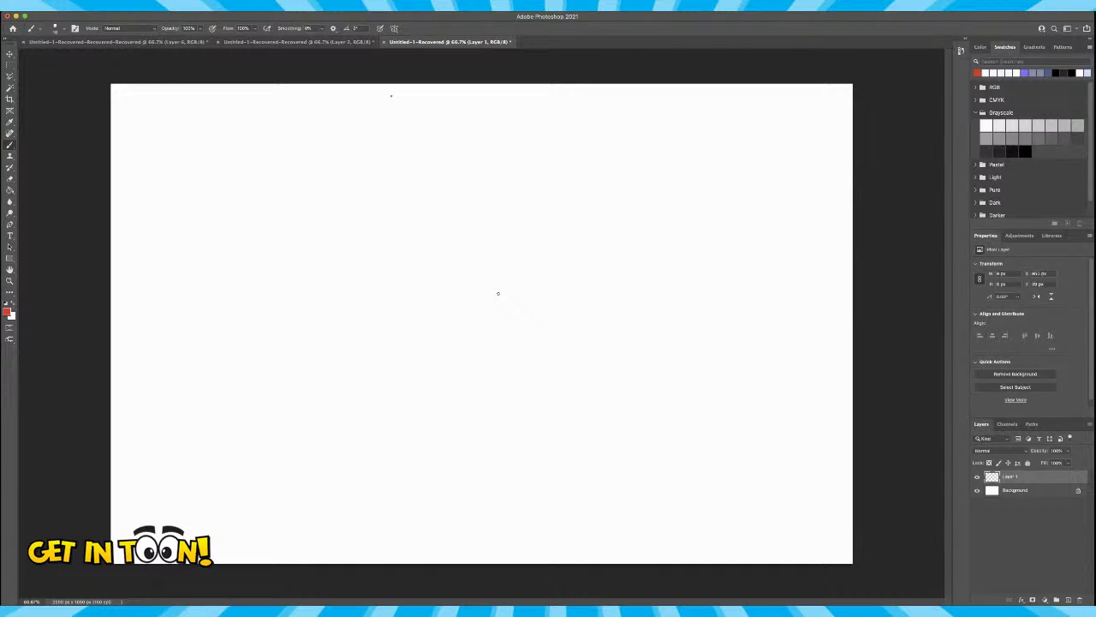
Undo the stray mark and sketch a large red circle with overlapping brush strokes as the cart wheel, in the canvas's lower right area.
{"action": "key", "text": "super+z"}
{"action": "key", "text": "super+1"}
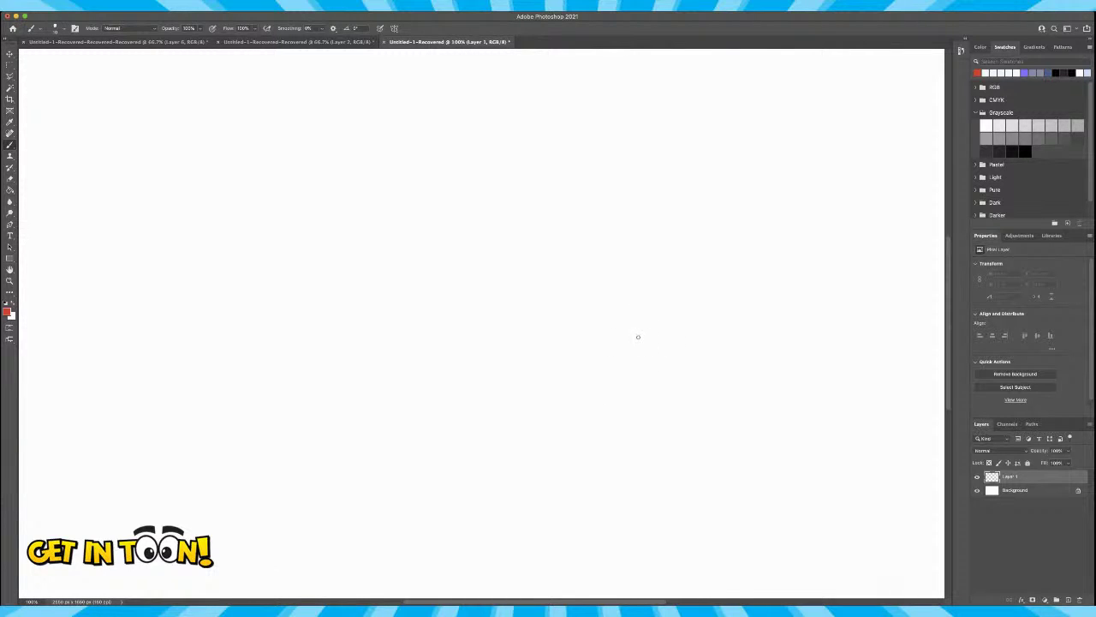
{"action": "left_click_drag", "start_coordinate": [648, 332], "coordinate": [569, 383]}
{"action": "mouse_move", "coordinate": [653, 331]}
{"action": "left_mouse_down"}
{"action": "mouse_move", "coordinate": [577, 377]}
{"action": "mouse_move", "coordinate": [576, 417]}
{"action": "mouse_move", "coordinate": [611, 442]}
{"action": "mouse_move", "coordinate": [682, 441]}
{"action": "left_mouse_up"}
{"action": "mouse_move", "coordinate": [591, 339]}
{"action": "left_mouse_down"}
{"action": "mouse_move", "coordinate": [651, 322]}
{"action": "mouse_move", "coordinate": [626, 326]}
{"action": "mouse_move", "coordinate": [678, 327]}
{"action": "mouse_move", "coordinate": [698, 360]}
{"action": "left_mouse_up"}
{"action": "mouse_move", "coordinate": [666, 320]}
{"action": "left_mouse_down"}
{"action": "mouse_move", "coordinate": [702, 365]}
{"action": "mouse_move", "coordinate": [701, 419]}
{"action": "mouse_move", "coordinate": [651, 451]}
{"action": "left_mouse_up"}
{"action": "mouse_move", "coordinate": [704, 386]}
{"action": "left_mouse_down"}
{"action": "mouse_move", "coordinate": [690, 344]}
{"action": "mouse_move", "coordinate": [632, 318]}
{"action": "mouse_move", "coordinate": [577, 428]}
{"action": "left_mouse_up"}
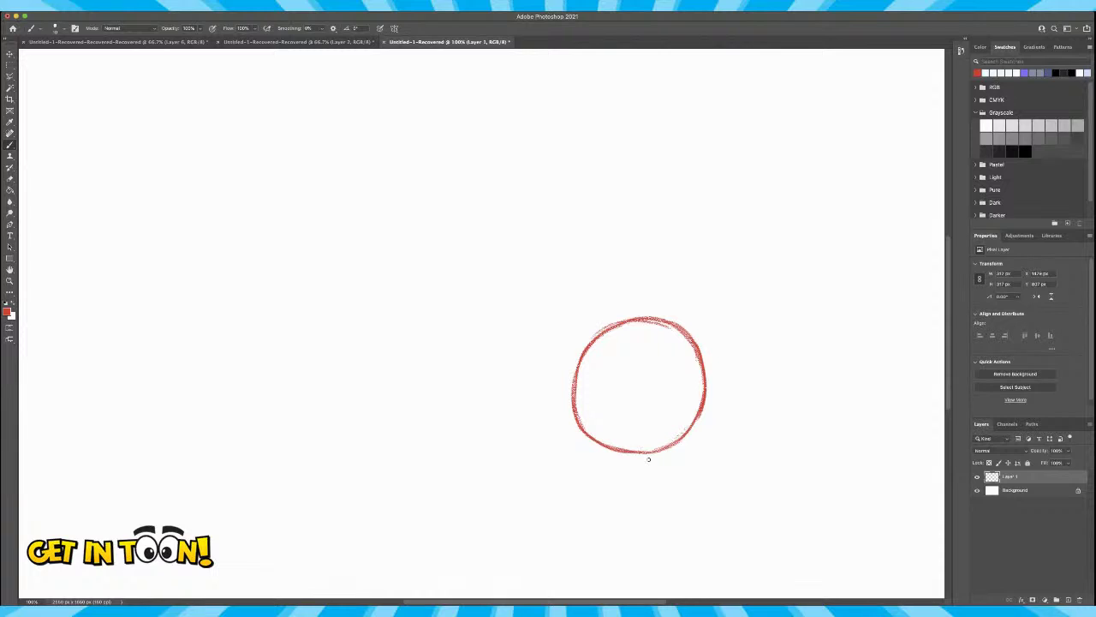
{"action": "mouse_move", "coordinate": [577, 355]}
{"action": "left_mouse_down"}
{"action": "mouse_move", "coordinate": [572, 410]}
{"action": "mouse_move", "coordinate": [586, 433]}
{"action": "mouse_move", "coordinate": [623, 454]}
{"action": "mouse_move", "coordinate": [668, 443]}
{"action": "mouse_move", "coordinate": [690, 421]}
{"action": "left_mouse_up"}
{"action": "mouse_move", "coordinate": [671, 324]}
{"action": "left_mouse_down"}
{"action": "mouse_move", "coordinate": [685, 333]}
{"action": "mouse_move", "coordinate": [704, 407]}
{"action": "mouse_move", "coordinate": [678, 436]}
{"action": "left_mouse_up"}
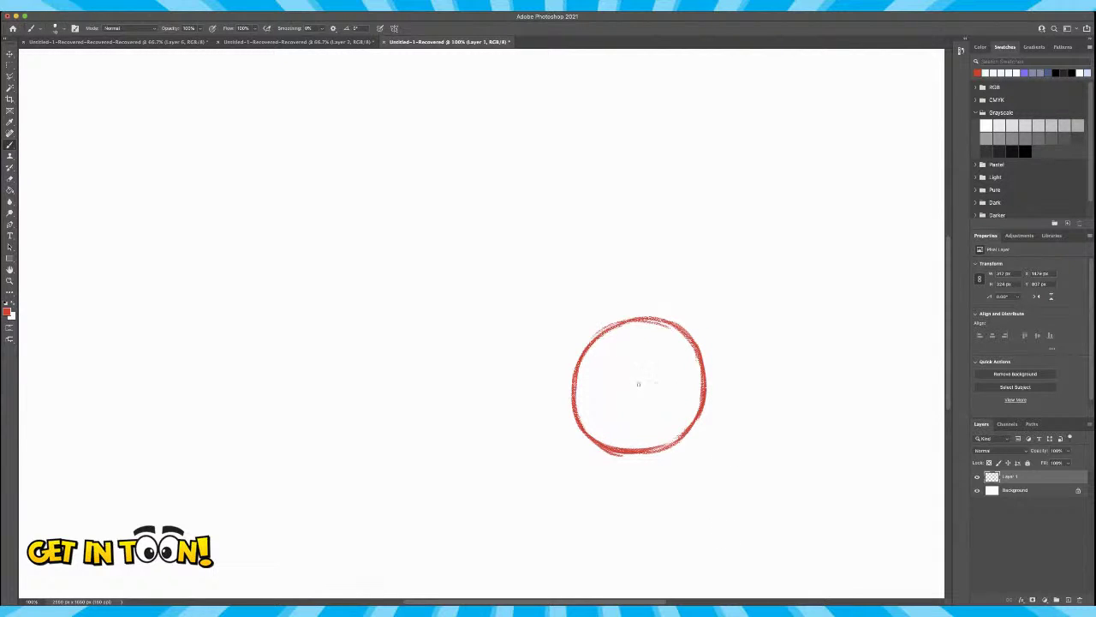
Draw a small hub circle at the wheel's centre with vertical, horizontal and diagonal spokes reaching the rim.
{"action": "mouse_move", "coordinate": [636, 384]}
{"action": "left_mouse_down"}
{"action": "mouse_move", "coordinate": [648, 380]}
{"action": "mouse_move", "coordinate": [640, 390]}
{"action": "left_mouse_up"}
{"action": "left_click_drag", "start_coordinate": [643, 319], "coordinate": [643, 447]}
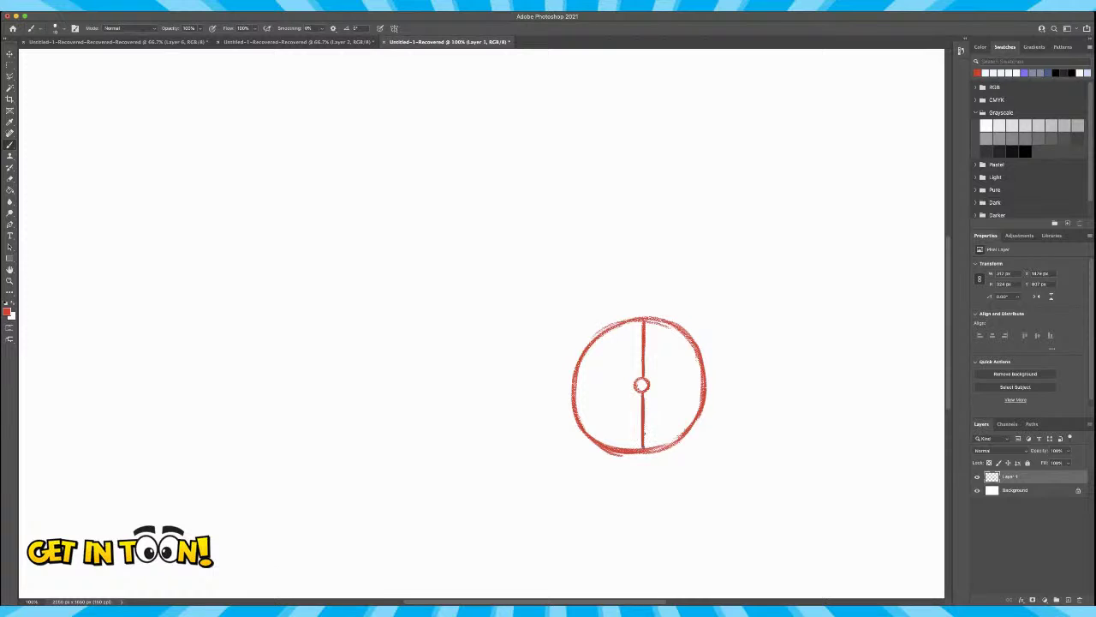
{"action": "left_click_drag", "start_coordinate": [579, 388], "coordinate": [704, 383]}
{"action": "mouse_move", "coordinate": [685, 330]}
{"action": "left_mouse_down"}
{"action": "mouse_move", "coordinate": [642, 380]}
{"action": "mouse_move", "coordinate": [686, 326]}
{"action": "left_mouse_up"}
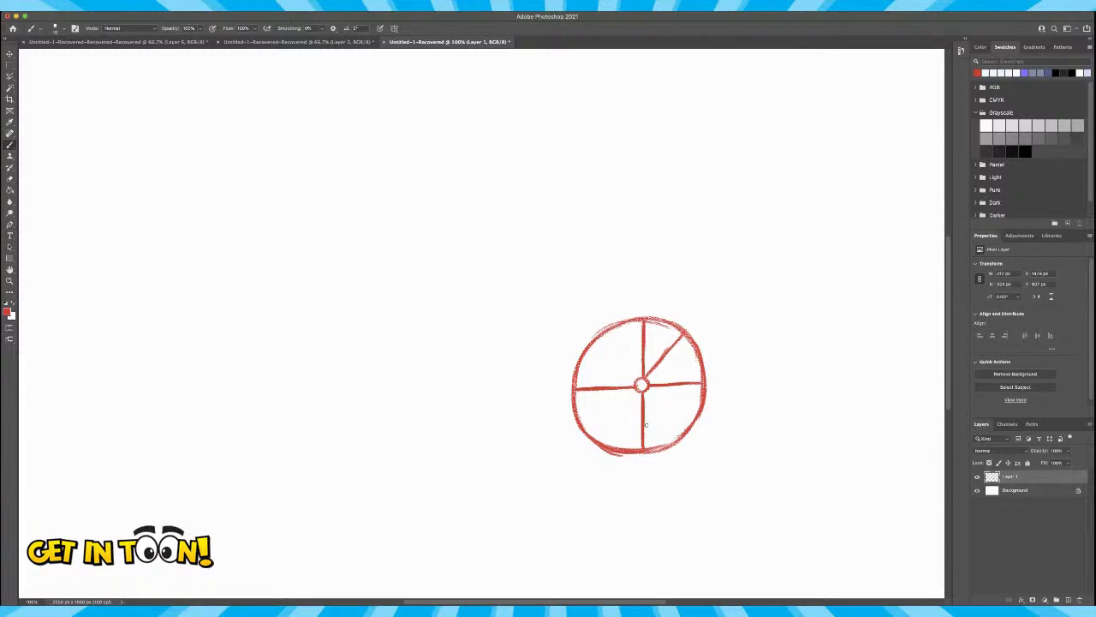
{"action": "key", "text": "super+z"}
{"action": "key", "text": "super+z"}
{"action": "left_click_drag", "start_coordinate": [651, 377], "coordinate": [690, 336]}
{"action": "left_click_drag", "start_coordinate": [640, 387], "coordinate": [589, 440]}
{"action": "left_click_drag", "start_coordinate": [649, 390], "coordinate": [692, 428]}
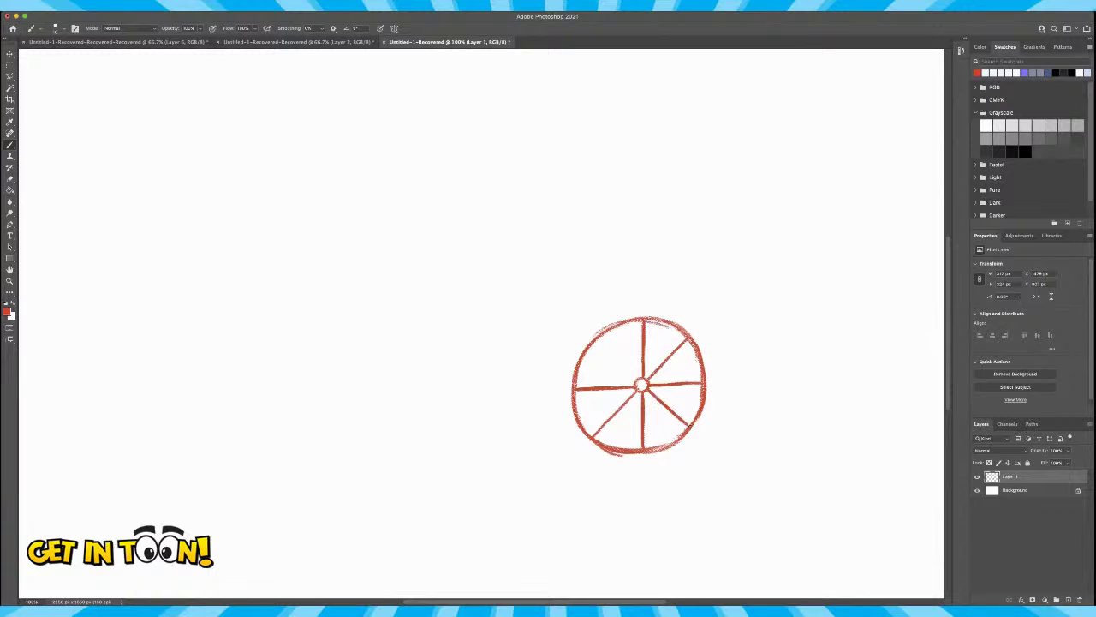
{"action": "left_click_drag", "start_coordinate": [599, 337], "coordinate": [637, 382]}
Add thinner spokes between the existing ones all around the wheel and thicken the rim.
{"action": "left_click_drag", "start_coordinate": [619, 322], "coordinate": [639, 377]}
{"action": "left_click_drag", "start_coordinate": [572, 366], "coordinate": [635, 383]}
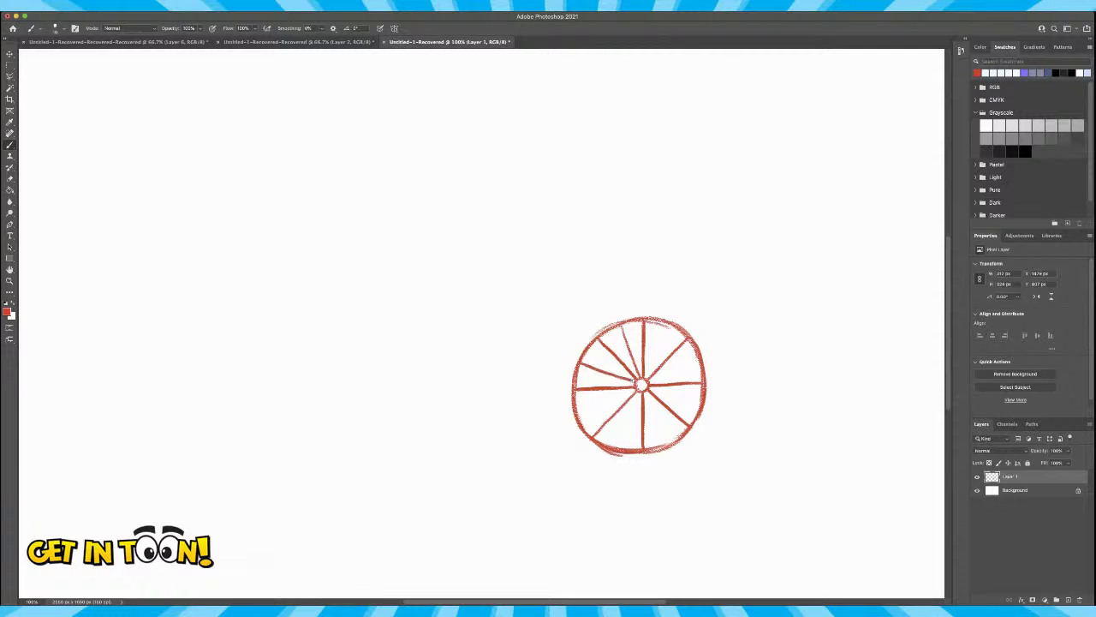
{"action": "mouse_move", "coordinate": [578, 420]}
{"action": "left_mouse_down"}
{"action": "mouse_move", "coordinate": [639, 388]}
{"action": "mouse_move", "coordinate": [617, 452]}
{"action": "left_mouse_up"}
{"action": "left_click_drag", "start_coordinate": [642, 387], "coordinate": [668, 445]}
{"action": "mouse_move", "coordinate": [646, 385]}
{"action": "left_mouse_down"}
{"action": "mouse_move", "coordinate": [701, 404]}
{"action": "mouse_move", "coordinate": [662, 374]}
{"action": "mouse_move", "coordinate": [702, 352]}
{"action": "left_mouse_up"}
{"action": "left_click_drag", "start_coordinate": [642, 382], "coordinate": [673, 322]}
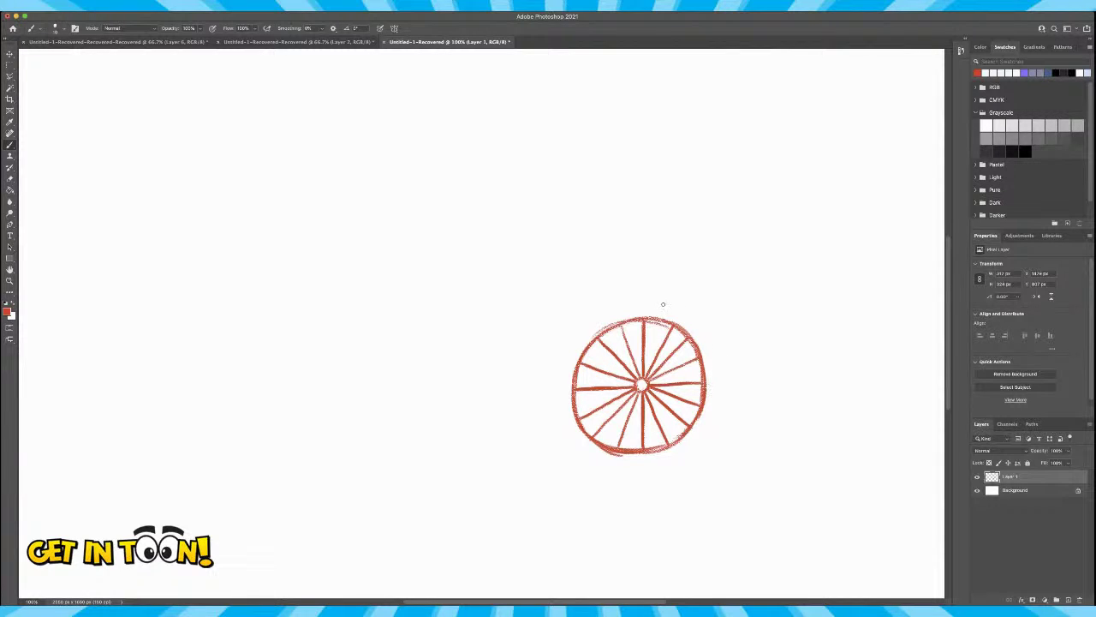
{"action": "mouse_move", "coordinate": [624, 323]}
{"action": "left_mouse_down"}
{"action": "mouse_move", "coordinate": [584, 354]}
{"action": "mouse_move", "coordinate": [571, 422]}
{"action": "left_mouse_up"}
{"action": "left_click_drag", "start_coordinate": [613, 454], "coordinate": [682, 437]}
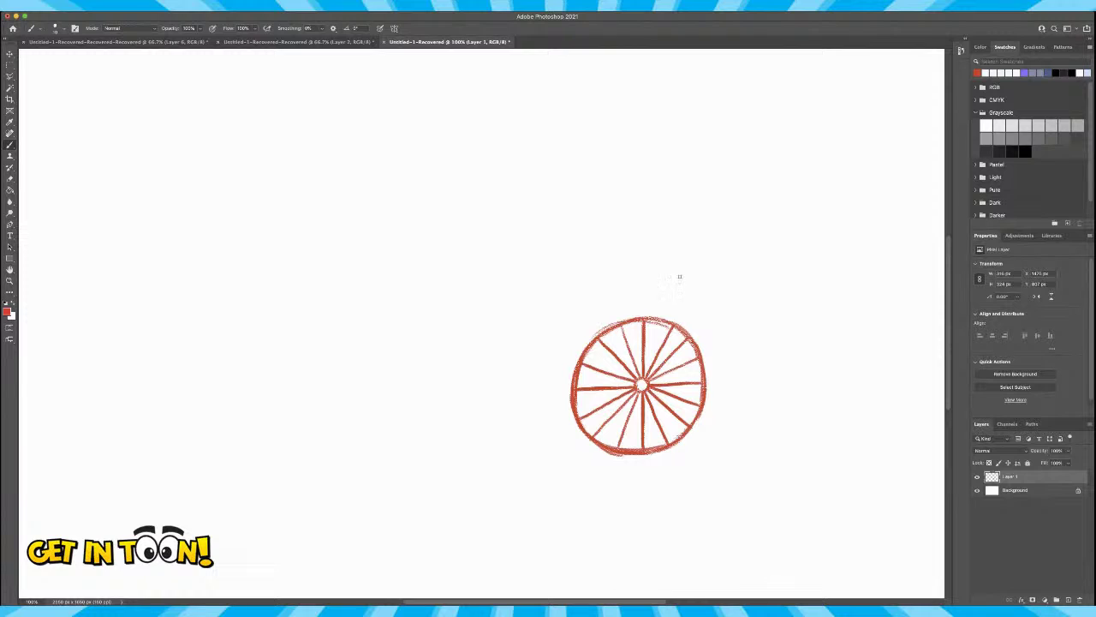
Draw a short vertical line up from the wheel and a long horizontal line leftward as the cart's top edge, erasing the stray lower line.
{"action": "mouse_move", "coordinate": [659, 317]}
{"action": "left_mouse_down"}
{"action": "mouse_move", "coordinate": [659, 291]}
{"action": "mouse_move", "coordinate": [514, 294]}
{"action": "left_mouse_up"}
{"action": "left_click_drag", "start_coordinate": [311, 316], "coordinate": [661, 295]}
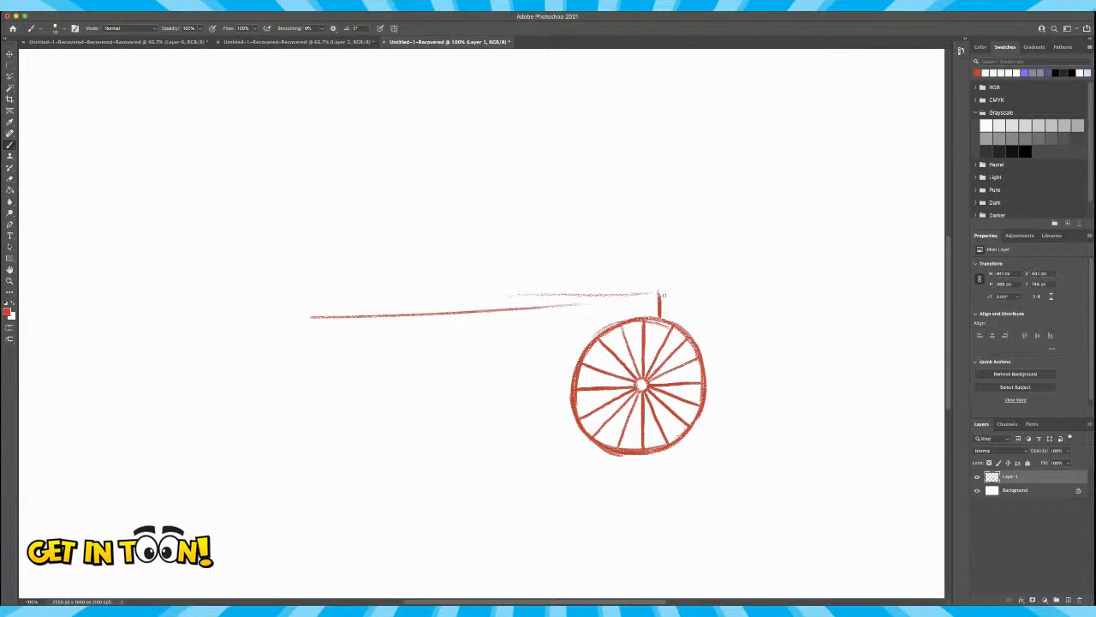
{"action": "key", "text": "super+z"}
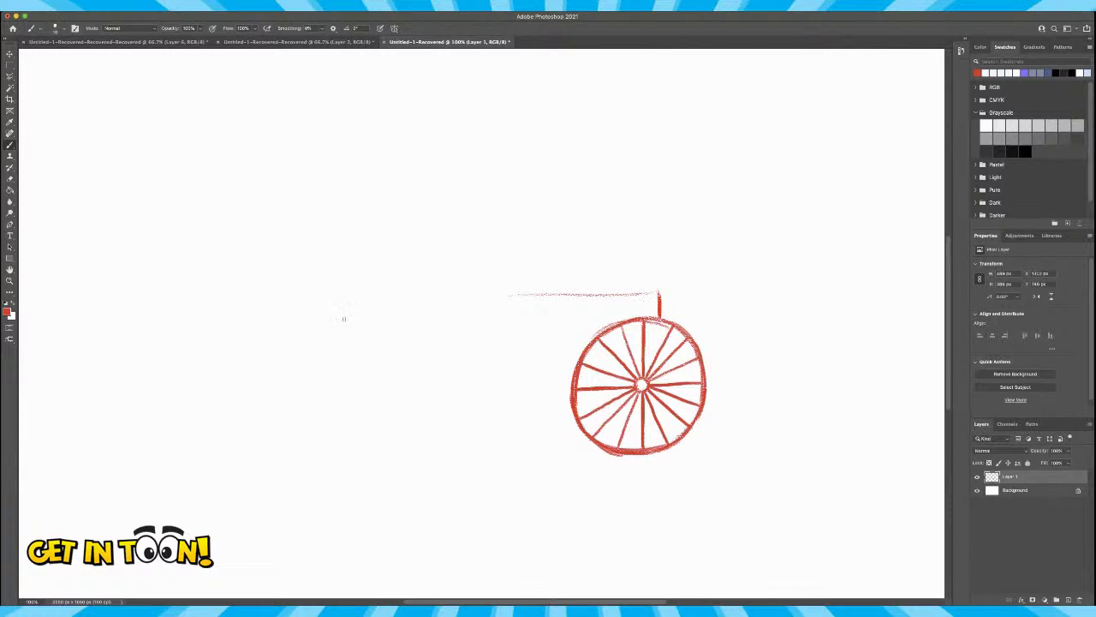
{"action": "mouse_move", "coordinate": [657, 295]}
{"action": "left_mouse_down"}
{"action": "mouse_move", "coordinate": [526, 290]}
{"action": "mouse_move", "coordinate": [242, 317]}
{"action": "left_mouse_up"}
{"action": "mouse_move", "coordinate": [418, 294]}
{"action": "left_mouse_down"}
{"action": "mouse_move", "coordinate": [656, 288]}
{"action": "mouse_move", "coordinate": [230, 295]}
{"action": "left_mouse_up"}
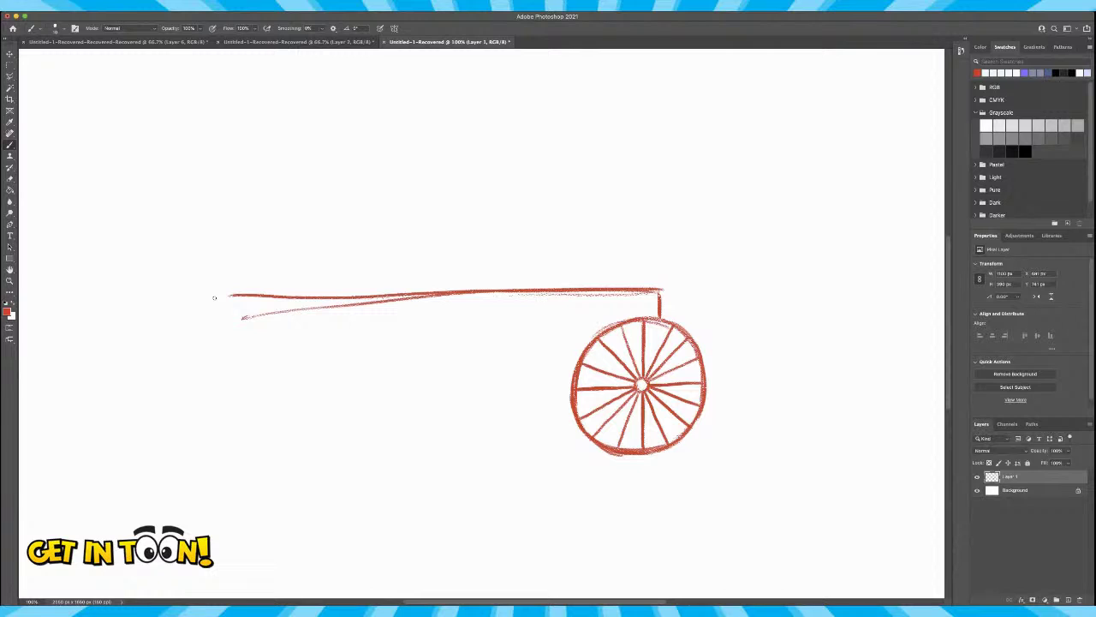
{"action": "key", "text": "e"}
{"action": "left_click_drag", "start_coordinate": [257, 318], "coordinate": [438, 299]}
{"action": "key", "text": "b"}
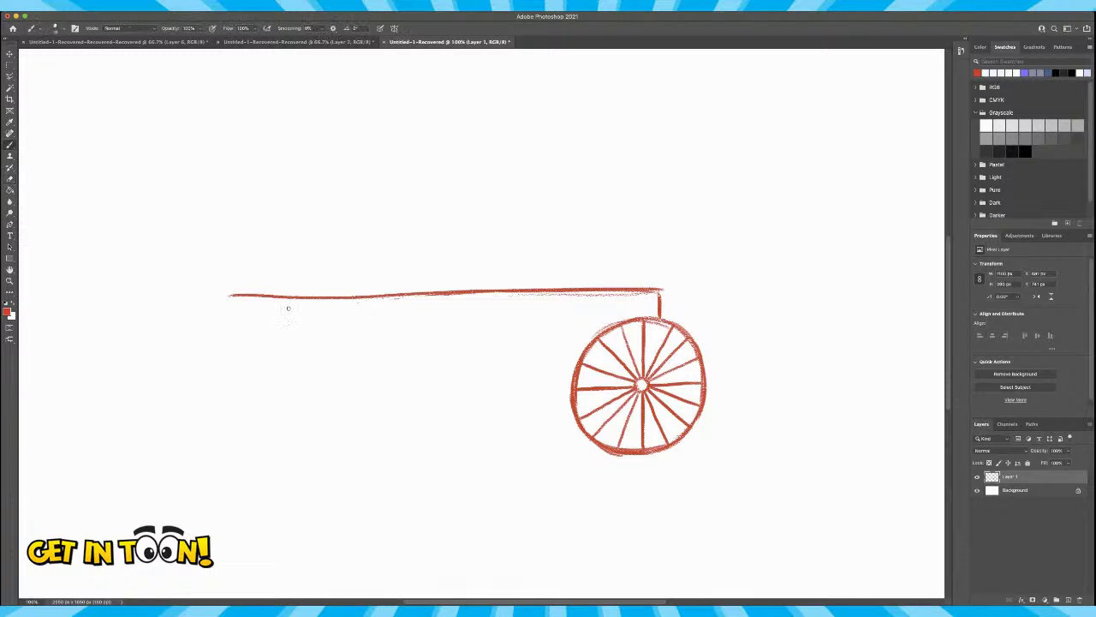
Draw the cart body's left side and bottom edge up to the wheel, and add a small filled caster under the left corner.
{"action": "left_click_drag", "start_coordinate": [232, 296], "coordinate": [237, 411]}
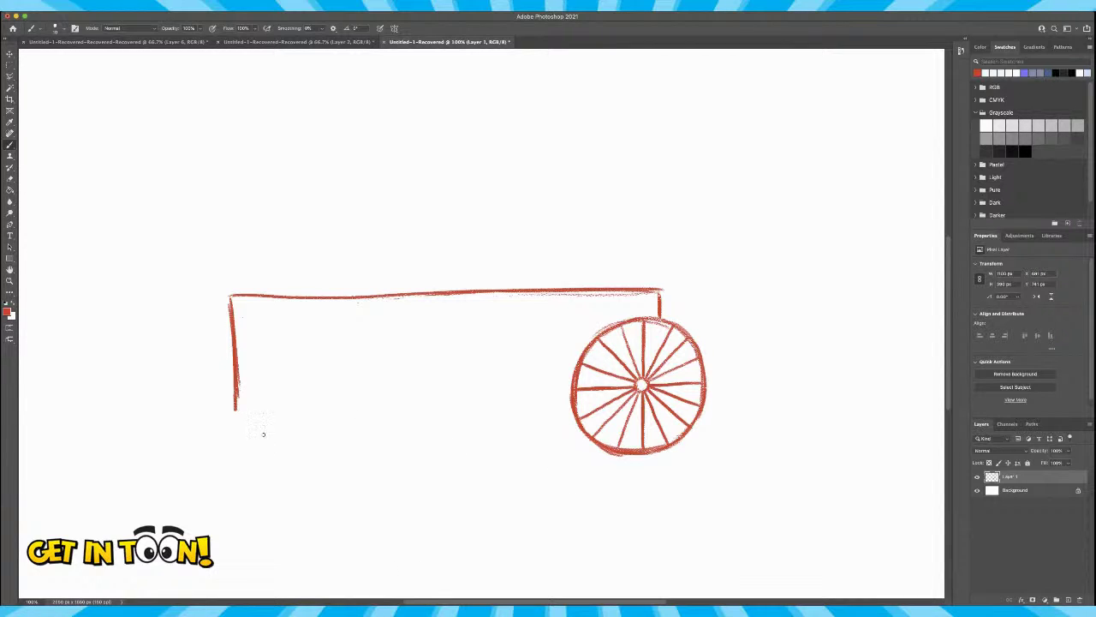
{"action": "left_click_drag", "start_coordinate": [237, 409], "coordinate": [546, 409]}
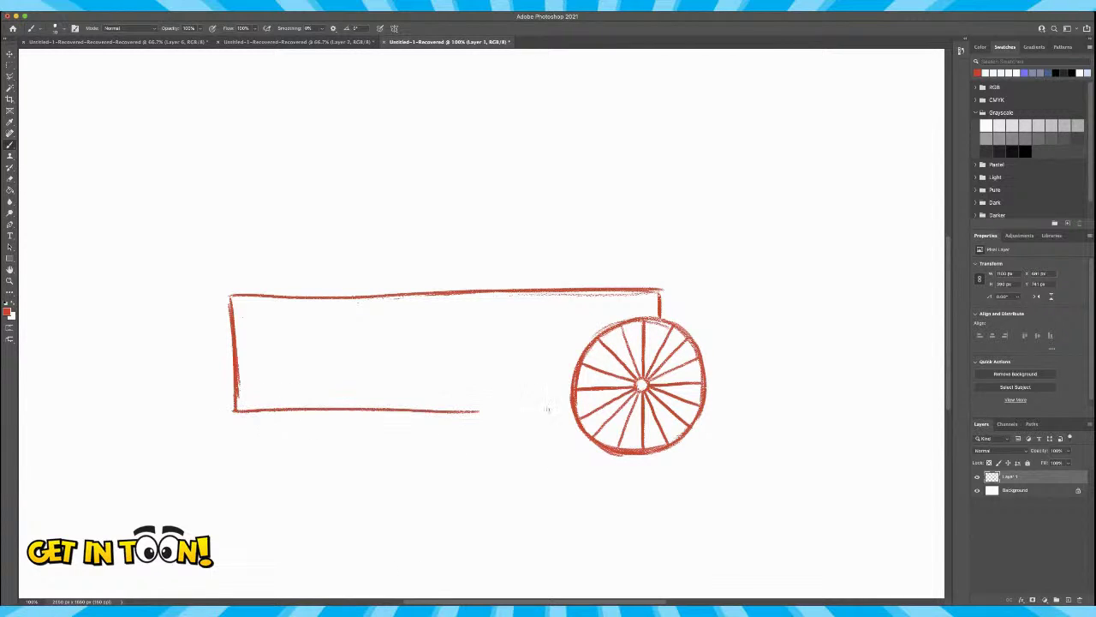
{"action": "mouse_move", "coordinate": [244, 407]}
{"action": "left_mouse_down"}
{"action": "mouse_move", "coordinate": [554, 408]}
{"action": "mouse_move", "coordinate": [343, 413]}
{"action": "left_mouse_up"}
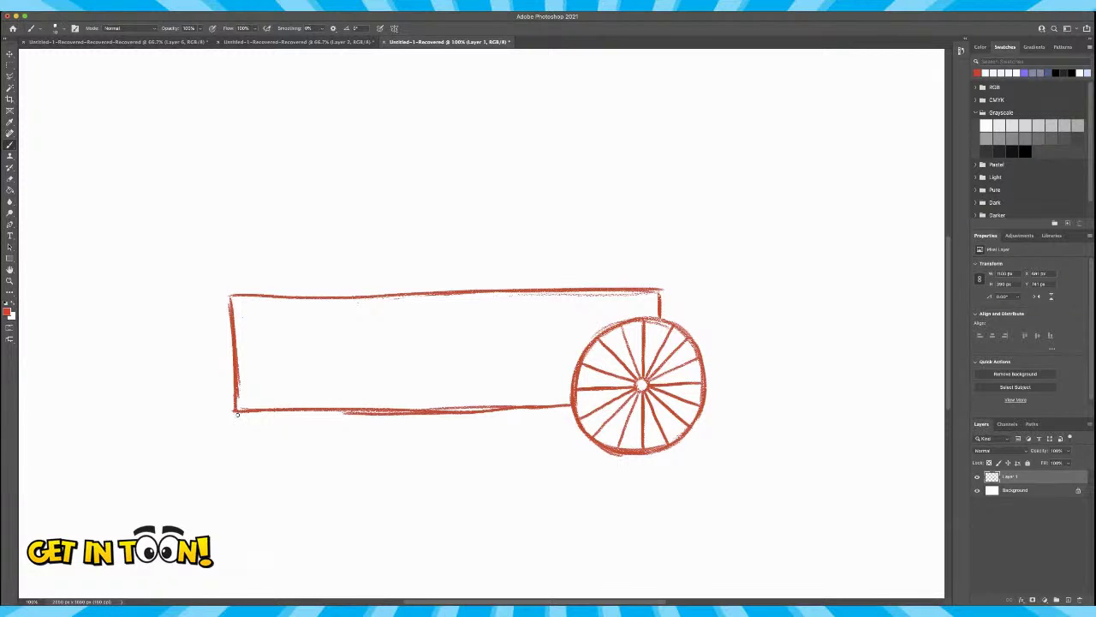
{"action": "mouse_move", "coordinate": [236, 415]}
{"action": "left_mouse_down"}
{"action": "mouse_move", "coordinate": [272, 412]}
{"action": "mouse_move", "coordinate": [238, 428]}
{"action": "mouse_move", "coordinate": [240, 442]}
{"action": "mouse_move", "coordinate": [262, 438]}
{"action": "mouse_move", "coordinate": [256, 420]}
{"action": "left_mouse_up"}
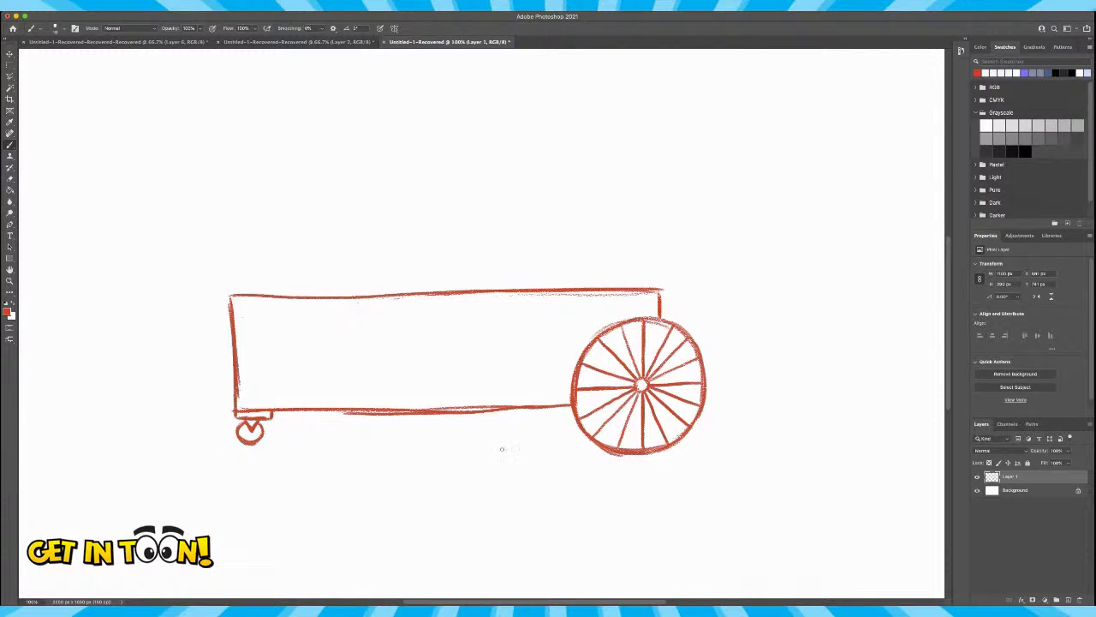
{"action": "mouse_move", "coordinate": [246, 426]}
{"action": "left_mouse_down"}
{"action": "mouse_move", "coordinate": [253, 440]}
{"action": "mouse_move", "coordinate": [262, 428]}
{"action": "left_mouse_up"}
Sketch a rectangular sign panel in the middle of the cart's front, with a thickened bottom edge.
{"action": "mouse_move", "coordinate": [310, 321]}
{"action": "left_mouse_down"}
{"action": "mouse_move", "coordinate": [310, 373]}
{"action": "mouse_move", "coordinate": [313, 318]}
{"action": "mouse_move", "coordinate": [518, 311]}
{"action": "mouse_move", "coordinate": [310, 317]}
{"action": "left_mouse_up"}
{"action": "mouse_move", "coordinate": [312, 381]}
{"action": "left_mouse_down"}
{"action": "mouse_move", "coordinate": [502, 380]}
{"action": "mouse_move", "coordinate": [356, 377]}
{"action": "mouse_move", "coordinate": [511, 376]}
{"action": "mouse_move", "coordinate": [519, 312]}
{"action": "mouse_move", "coordinate": [519, 377]}
{"action": "left_mouse_up"}
{"action": "mouse_move", "coordinate": [372, 381]}
{"action": "left_mouse_down"}
{"action": "mouse_move", "coordinate": [511, 375]}
{"action": "mouse_move", "coordinate": [398, 380]}
{"action": "left_mouse_up"}
{"action": "mouse_move", "coordinate": [514, 320]}
{"action": "left_mouse_down"}
{"action": "mouse_move", "coordinate": [518, 379]}
{"action": "mouse_move", "coordinate": [327, 382]}
{"action": "left_mouse_up"}
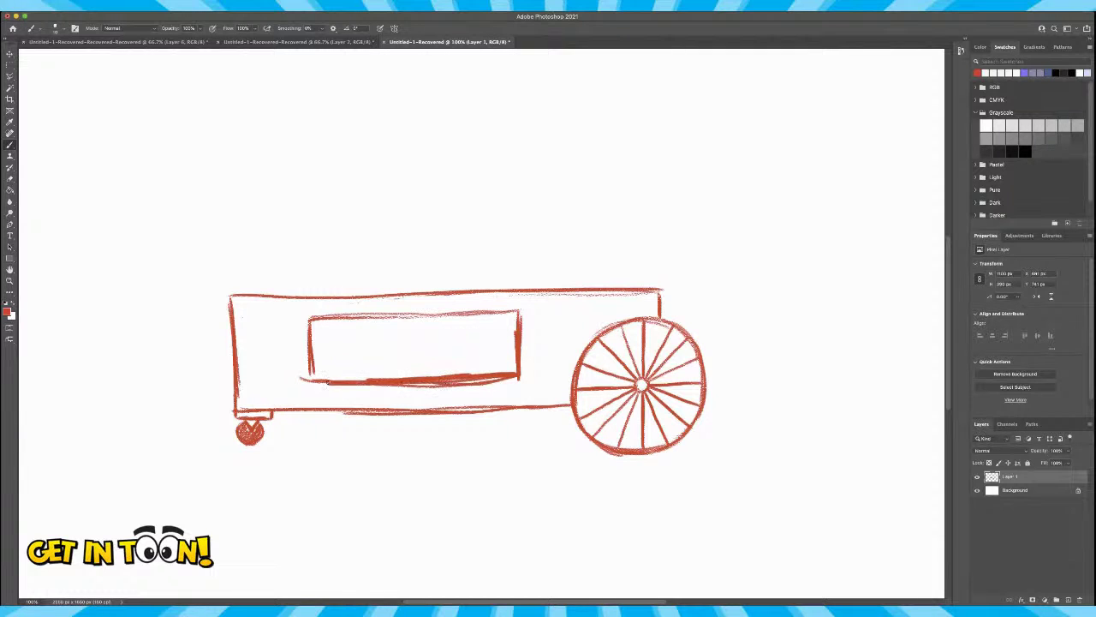
Letter the word PRETZELS by hand across the upper part of the sign panel.
{"action": "mouse_move", "coordinate": [335, 329]}
{"action": "left_mouse_down"}
{"action": "mouse_move", "coordinate": [335, 352]}
{"action": "mouse_move", "coordinate": [346, 328]}
{"action": "mouse_move", "coordinate": [336, 343]}
{"action": "mouse_move", "coordinate": [353, 351]}
{"action": "mouse_move", "coordinate": [354, 342]}
{"action": "mouse_move", "coordinate": [369, 350]}
{"action": "mouse_move", "coordinate": [383, 327]}
{"action": "left_mouse_up"}
{"action": "mouse_move", "coordinate": [372, 327]}
{"action": "left_mouse_down"}
{"action": "mouse_move", "coordinate": [372, 350]}
{"action": "mouse_move", "coordinate": [384, 349]}
{"action": "left_mouse_up"}
{"action": "mouse_move", "coordinate": [375, 337]}
{"action": "left_mouse_down"}
{"action": "mouse_move", "coordinate": [404, 326]}
{"action": "mouse_move", "coordinate": [396, 350]}
{"action": "mouse_move", "coordinate": [425, 325]}
{"action": "mouse_move", "coordinate": [409, 350]}
{"action": "mouse_move", "coordinate": [432, 350]}
{"action": "mouse_move", "coordinate": [447, 326]}
{"action": "mouse_move", "coordinate": [432, 349]}
{"action": "left_mouse_up"}
{"action": "left_click_drag", "start_coordinate": [432, 348], "coordinate": [445, 348]}
{"action": "mouse_move", "coordinate": [433, 337]}
{"action": "left_mouse_down"}
{"action": "mouse_move", "coordinate": [468, 346]}
{"action": "mouse_move", "coordinate": [476, 324]}
{"action": "mouse_move", "coordinate": [473, 342]}
{"action": "left_mouse_up"}
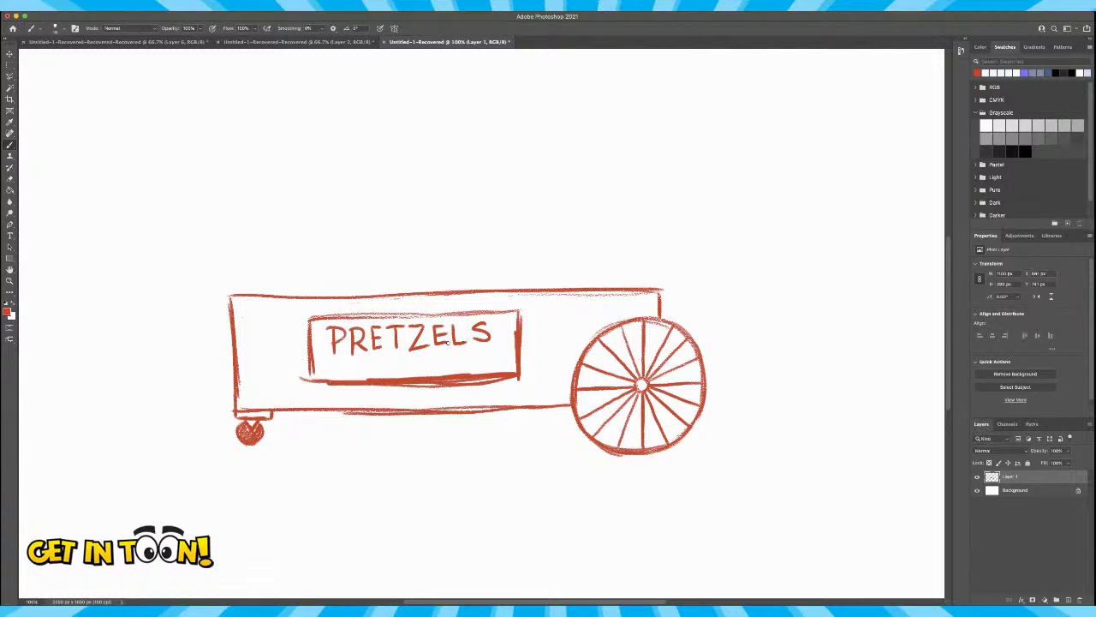
Decorate the sign with a central dot, a curved flourish on each side below the lettering, and small brackets in the upper corners.
{"action": "left_click", "coordinate": [417, 364]}
{"action": "left_click", "coordinate": [433, 364]}
{"action": "mouse_move", "coordinate": [436, 361]}
{"action": "left_mouse_down"}
{"action": "mouse_move", "coordinate": [461, 352]}
{"action": "mouse_move", "coordinate": [486, 363]}
{"action": "mouse_move", "coordinate": [505, 341]}
{"action": "mouse_move", "coordinate": [493, 343]}
{"action": "left_mouse_up"}
{"action": "left_click_drag", "start_coordinate": [436, 365], "coordinate": [486, 364]}
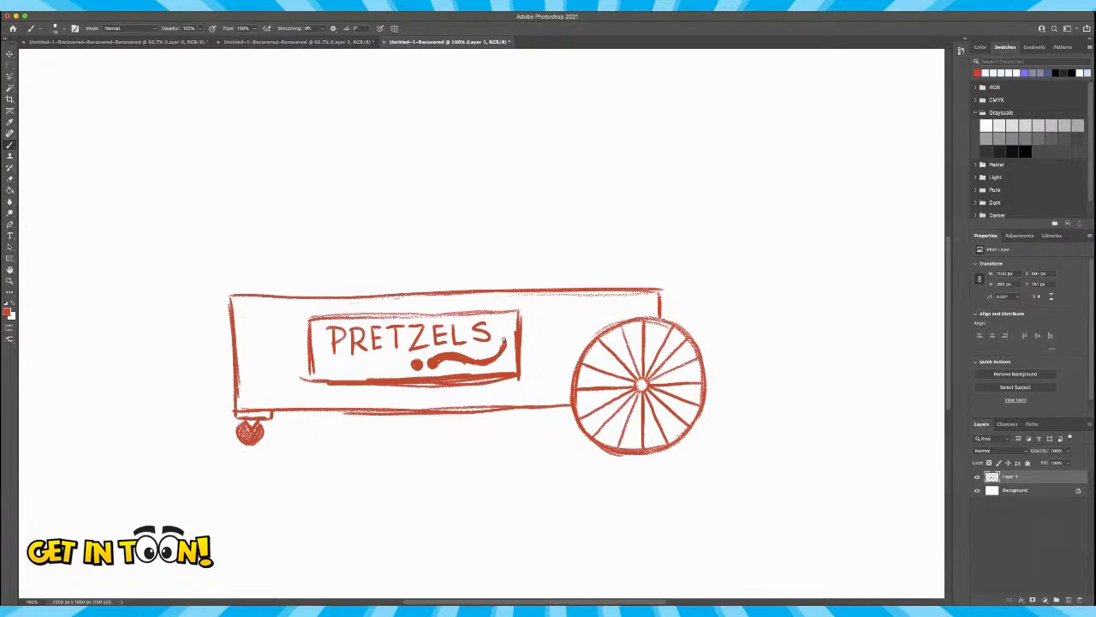
{"action": "left_click", "coordinate": [399, 365]}
{"action": "mouse_move", "coordinate": [402, 363]}
{"action": "left_mouse_down"}
{"action": "mouse_move", "coordinate": [347, 361]}
{"action": "mouse_move", "coordinate": [395, 361]}
{"action": "left_mouse_up"}
{"action": "left_click_drag", "start_coordinate": [499, 316], "coordinate": [507, 326]}
{"action": "left_click_drag", "start_coordinate": [320, 321], "coordinate": [316, 335]}
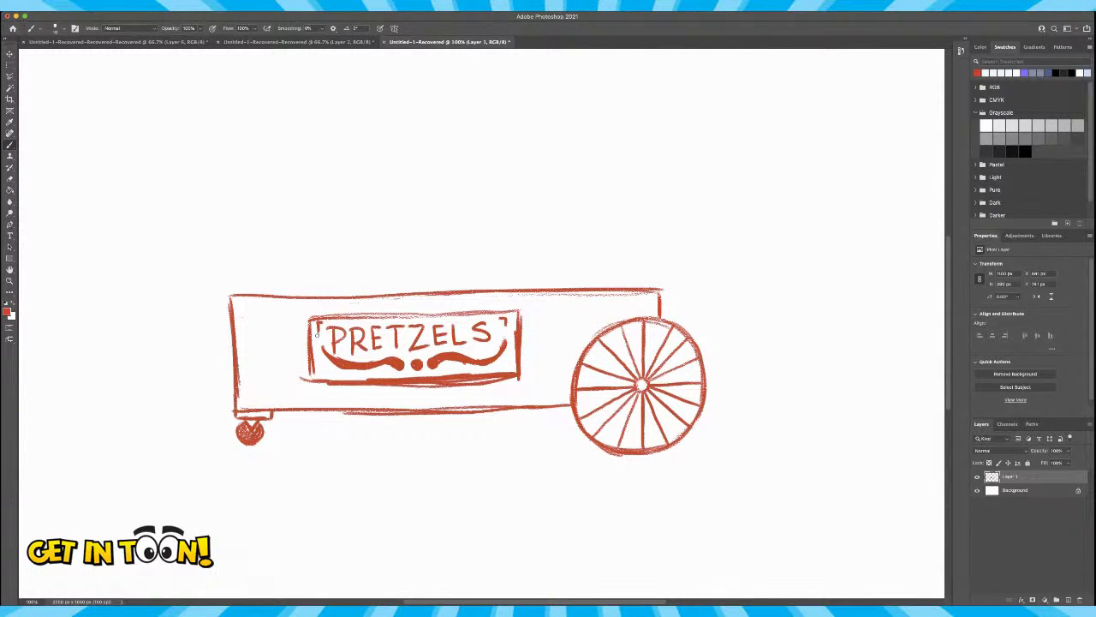
Draw the cart's tall upper frame above the body, with two vertical sides and a slightly arched top line.
{"action": "key", "text": "space"}
{"action": "left_click_drag", "start_coordinate": [577, 399], "coordinate": [585, 495]}
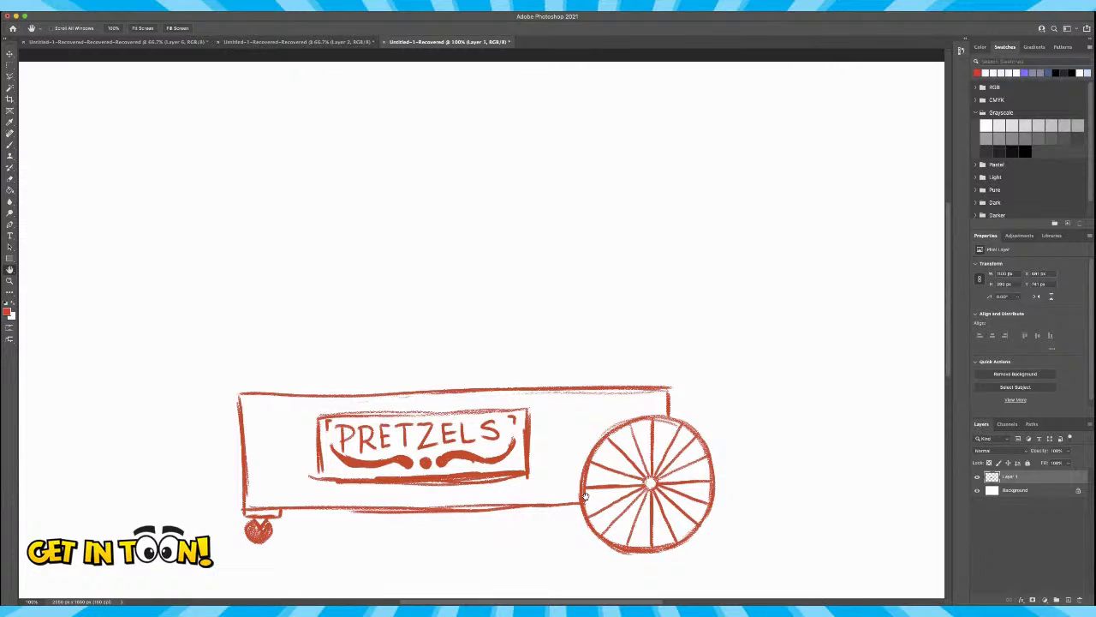
{"action": "key", "text": "b"}
{"action": "left_click_drag", "start_coordinate": [240, 396], "coordinate": [239, 367]}
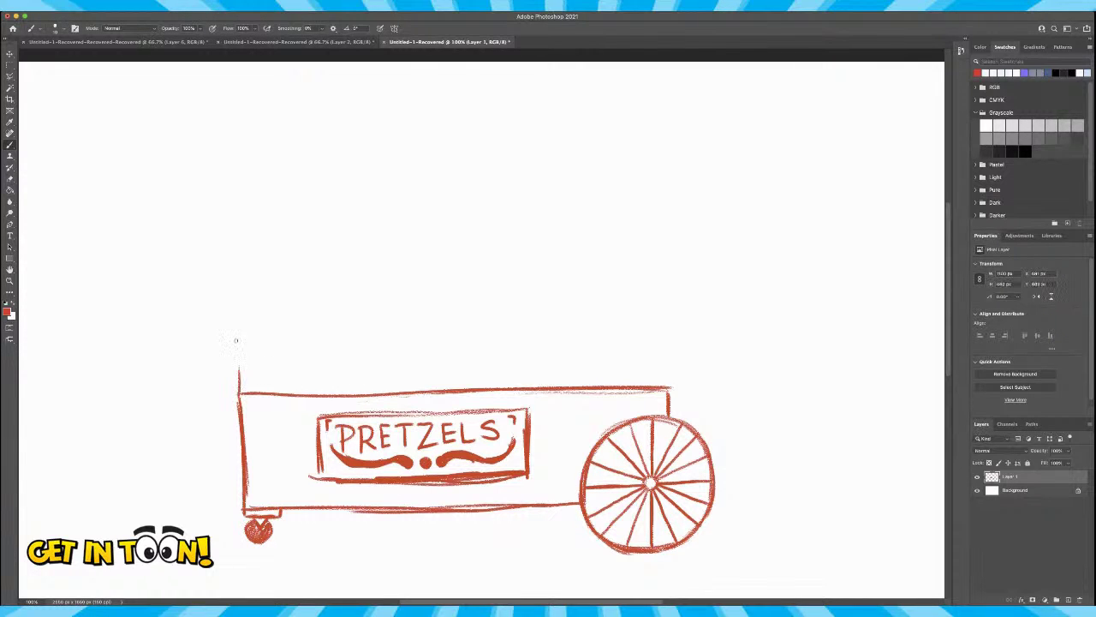
{"action": "left_click_drag", "start_coordinate": [233, 233], "coordinate": [239, 391]}
{"action": "mouse_move", "coordinate": [231, 226]}
{"action": "left_mouse_down"}
{"action": "mouse_move", "coordinate": [466, 208]}
{"action": "mouse_move", "coordinate": [653, 211]}
{"action": "mouse_move", "coordinate": [667, 218]}
{"action": "mouse_move", "coordinate": [671, 394]}
{"action": "mouse_move", "coordinate": [669, 211]}
{"action": "left_mouse_up"}
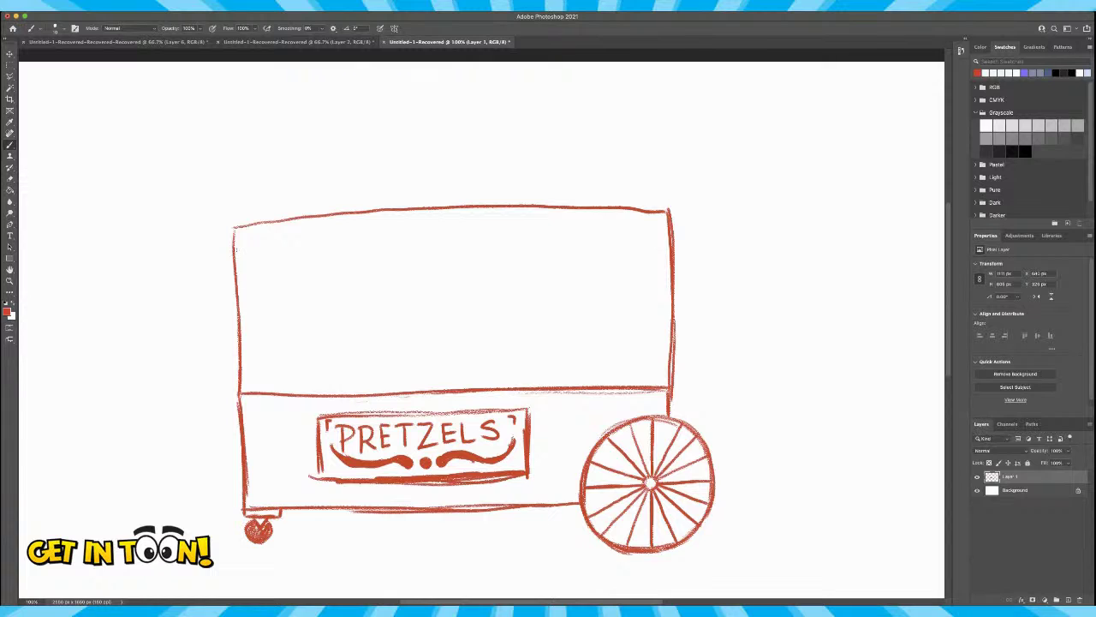
Sketch the awning on the frame: a narrow overhanging front band with a sloped roof tapering to a shorter top edge.
{"action": "mouse_move", "coordinate": [219, 201]}
{"action": "left_mouse_down"}
{"action": "mouse_move", "coordinate": [222, 230]}
{"action": "mouse_move", "coordinate": [261, 189]}
{"action": "mouse_move", "coordinate": [676, 177]}
{"action": "mouse_move", "coordinate": [682, 219]}
{"action": "mouse_move", "coordinate": [659, 211]}
{"action": "mouse_move", "coordinate": [680, 208]}
{"action": "left_mouse_up"}
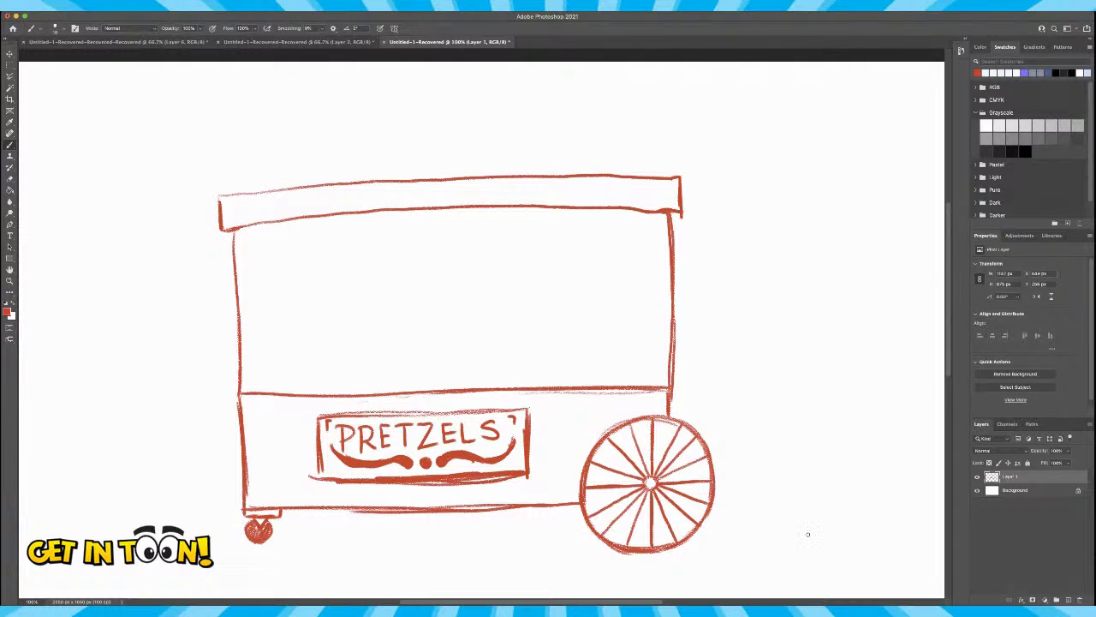
{"action": "left_click_drag", "start_coordinate": [219, 196], "coordinate": [246, 191]}
{"action": "left_click_drag", "start_coordinate": [220, 194], "coordinate": [264, 137]}
{"action": "mouse_move", "coordinate": [643, 138]}
{"action": "left_mouse_down"}
{"action": "mouse_move", "coordinate": [635, 124]}
{"action": "mouse_move", "coordinate": [678, 179]}
{"action": "mouse_move", "coordinate": [661, 156]}
{"action": "left_mouse_up"}
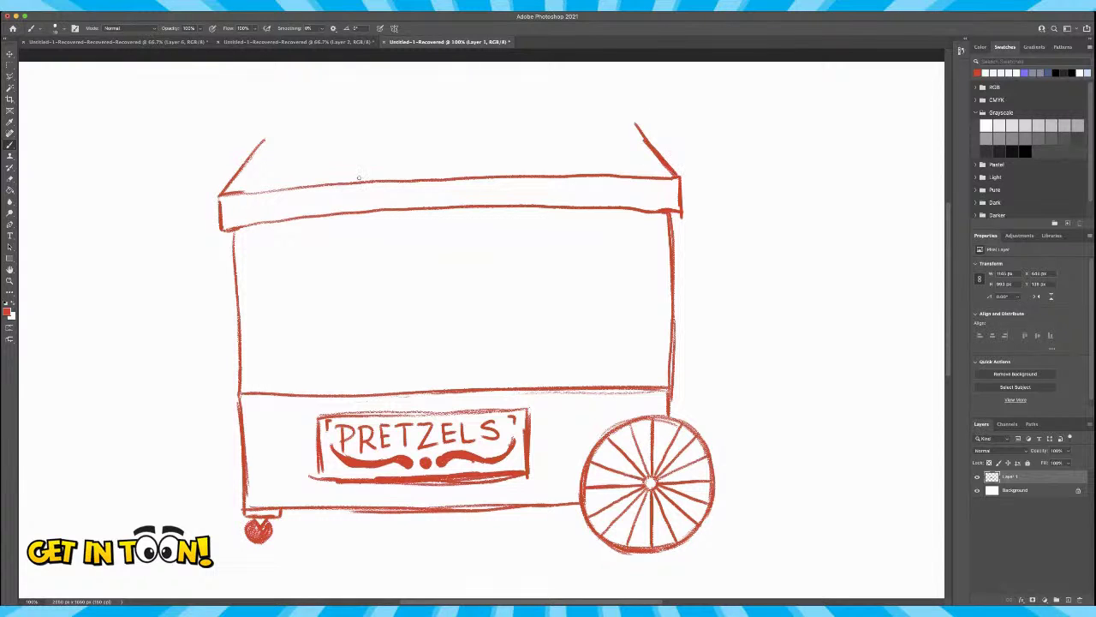
{"action": "left_click_drag", "start_coordinate": [269, 136], "coordinate": [495, 111]}
{"action": "mouse_move", "coordinate": [342, 127]}
{"action": "left_mouse_down"}
{"action": "mouse_move", "coordinate": [623, 122]}
{"action": "mouse_move", "coordinate": [383, 122]}
{"action": "mouse_move", "coordinate": [274, 137]}
{"action": "left_mouse_up"}
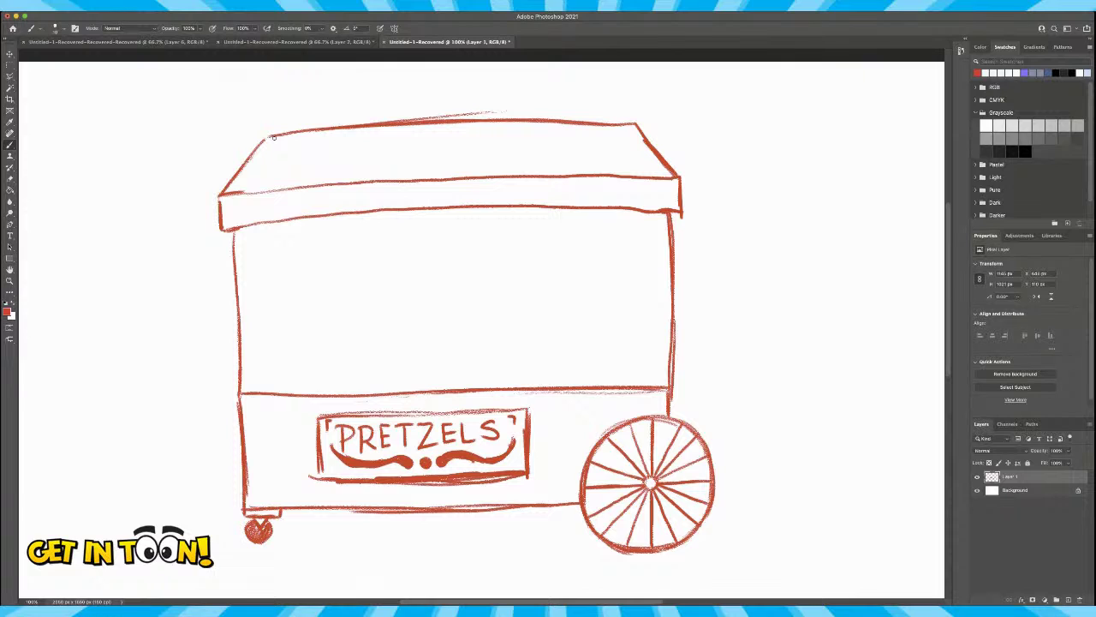
Outline two slanted stripes on the awning's left half, continue them down the front band, and darken the awning's left edge.
{"action": "left_click_drag", "start_coordinate": [289, 134], "coordinate": [262, 190]}
{"action": "left_click_drag", "start_coordinate": [302, 134], "coordinate": [281, 189]}
{"action": "mouse_move", "coordinate": [261, 191]}
{"action": "left_mouse_down"}
{"action": "mouse_move", "coordinate": [264, 221]}
{"action": "mouse_move", "coordinate": [284, 219]}
{"action": "left_mouse_up"}
{"action": "mouse_move", "coordinate": [219, 195]}
{"action": "left_mouse_down"}
{"action": "mouse_move", "coordinate": [221, 219]}
{"action": "mouse_move", "coordinate": [233, 178]}
{"action": "mouse_move", "coordinate": [266, 138]}
{"action": "mouse_move", "coordinate": [221, 195]}
{"action": "left_mouse_up"}
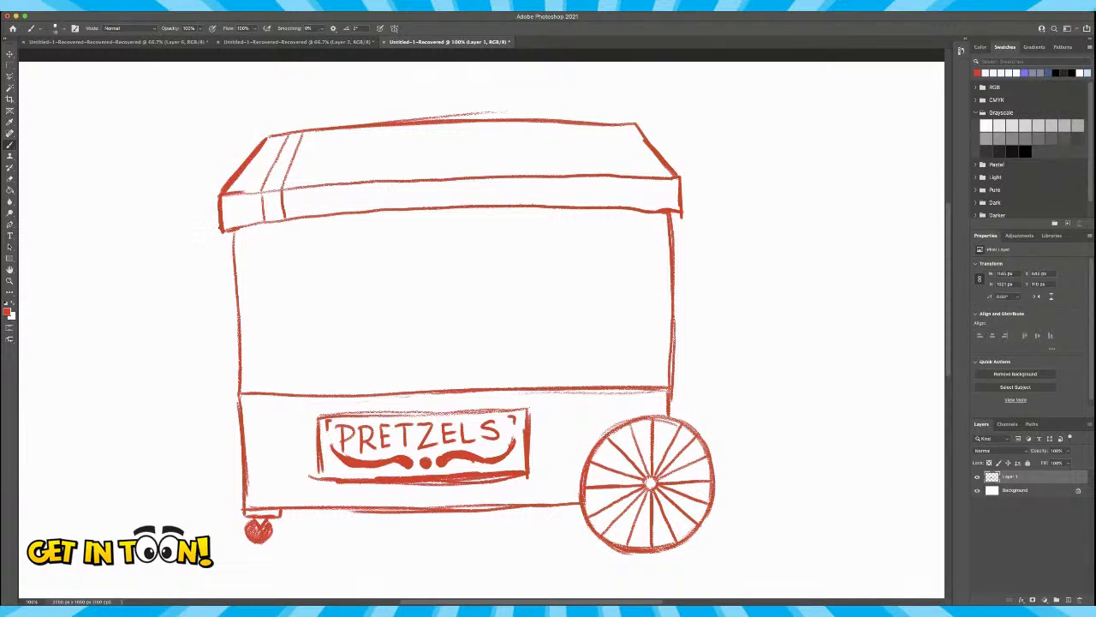
{"action": "left_click_drag", "start_coordinate": [348, 127], "coordinate": [333, 179]}
{"action": "mouse_move", "coordinate": [365, 126]}
{"action": "left_mouse_down"}
{"action": "mouse_move", "coordinate": [335, 211]}
{"action": "mouse_move", "coordinate": [358, 216]}
{"action": "left_mouse_up"}
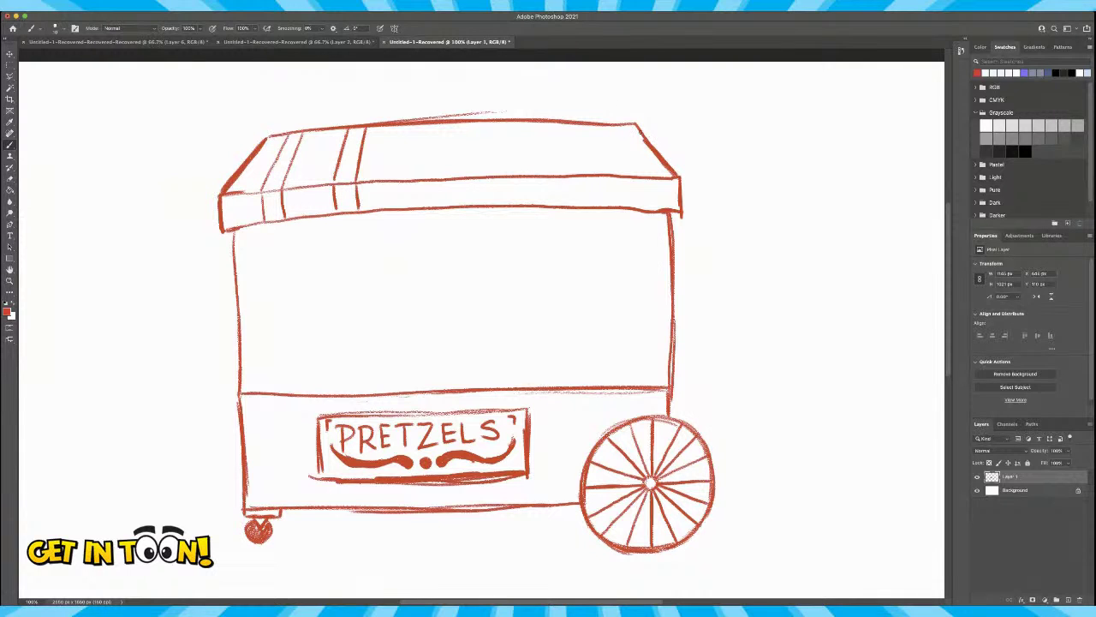
Outline two mirrored slanted stripes on the awning's right half and a flared stripe in the middle, all continuing down the front band.
{"action": "mouse_move", "coordinate": [633, 124]}
{"action": "left_mouse_down"}
{"action": "mouse_move", "coordinate": [679, 176]}
{"action": "mouse_move", "coordinate": [676, 202]}
{"action": "left_mouse_up"}
{"action": "left_click_drag", "start_coordinate": [610, 124], "coordinate": [644, 174]}
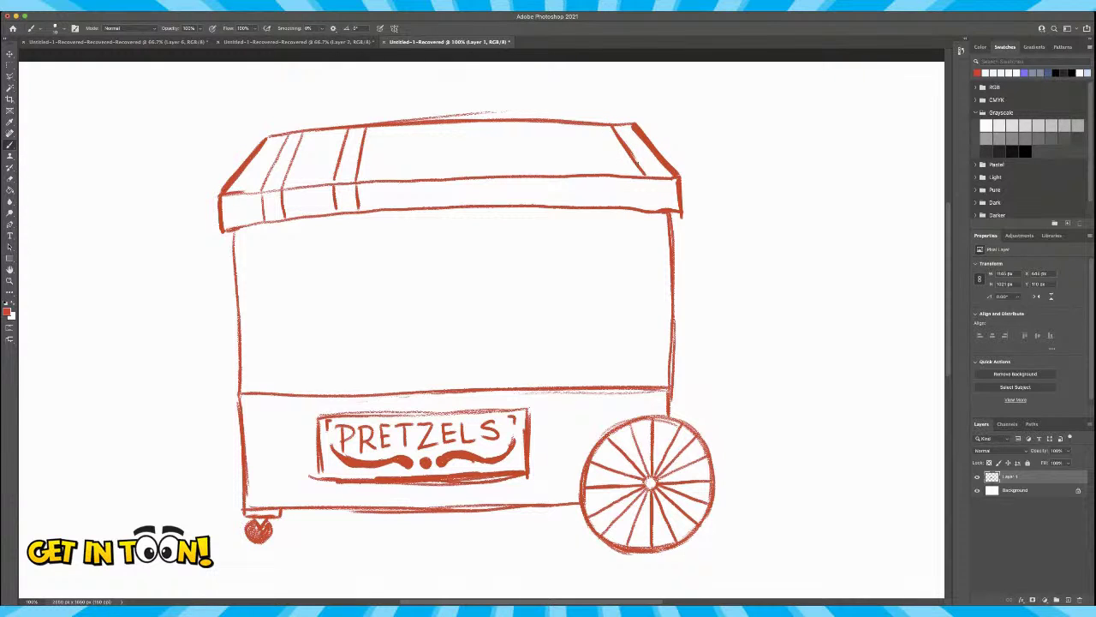
{"action": "key", "text": "super+z"}
{"action": "key", "text": "super+z"}
{"action": "mouse_move", "coordinate": [607, 127]}
{"action": "left_mouse_down"}
{"action": "mouse_move", "coordinate": [640, 174]}
{"action": "mouse_move", "coordinate": [614, 164]}
{"action": "mouse_move", "coordinate": [620, 203]}
{"action": "mouse_move", "coordinate": [642, 184]}
{"action": "mouse_move", "coordinate": [644, 212]}
{"action": "left_mouse_up"}
{"action": "left_click_drag", "start_coordinate": [534, 123], "coordinate": [570, 169]}
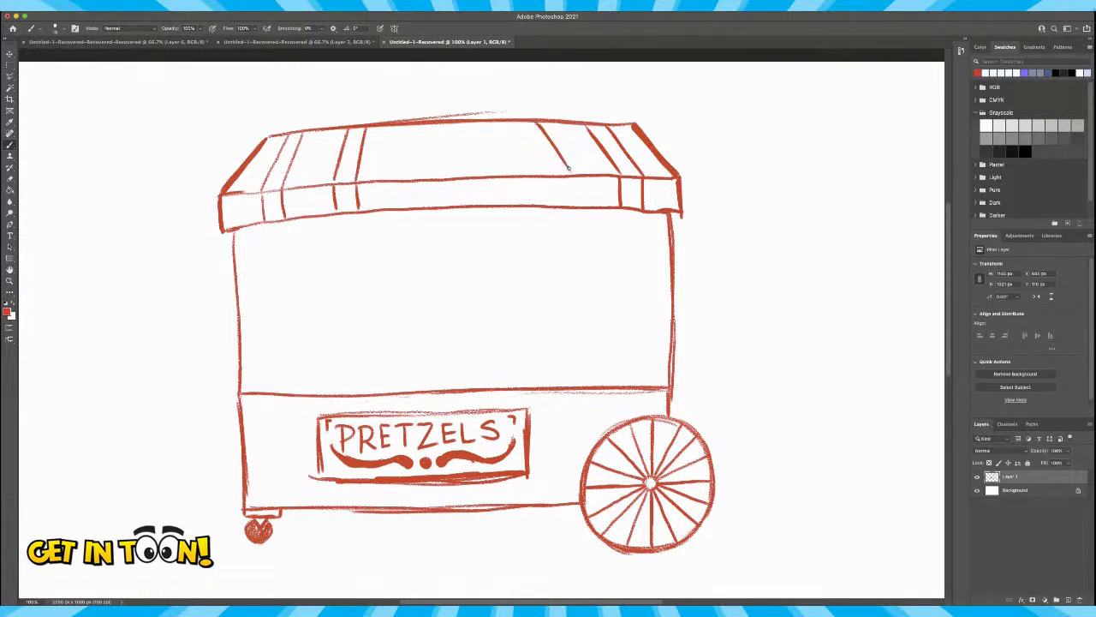
{"action": "mouse_move", "coordinate": [520, 125]}
{"action": "left_mouse_down"}
{"action": "mouse_move", "coordinate": [552, 176]}
{"action": "mouse_move", "coordinate": [552, 206]}
{"action": "mouse_move", "coordinate": [571, 190]}
{"action": "mouse_move", "coordinate": [571, 206]}
{"action": "left_mouse_up"}
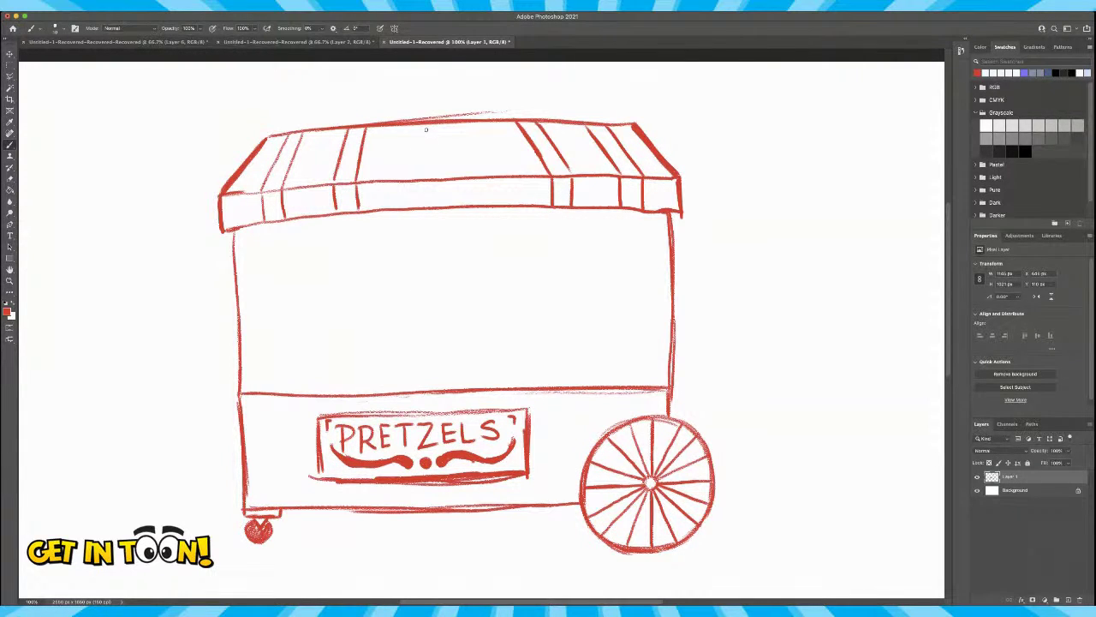
{"action": "left_click_drag", "start_coordinate": [426, 128], "coordinate": [418, 180]}
{"action": "mouse_move", "coordinate": [440, 123]}
{"action": "left_mouse_down"}
{"action": "mouse_move", "coordinate": [455, 174]}
{"action": "mouse_move", "coordinate": [419, 204]}
{"action": "mouse_move", "coordinate": [455, 177]}
{"action": "mouse_move", "coordinate": [456, 206]}
{"action": "left_mouse_up"}
Fill all five awning stripes with solid red, including their continuations down the front band.
{"action": "mouse_move", "coordinate": [299, 134]}
{"action": "left_mouse_down"}
{"action": "mouse_move", "coordinate": [290, 168]}
{"action": "mouse_move", "coordinate": [276, 166]}
{"action": "mouse_move", "coordinate": [263, 190]}
{"action": "mouse_move", "coordinate": [276, 189]}
{"action": "mouse_move", "coordinate": [288, 147]}
{"action": "left_mouse_up"}
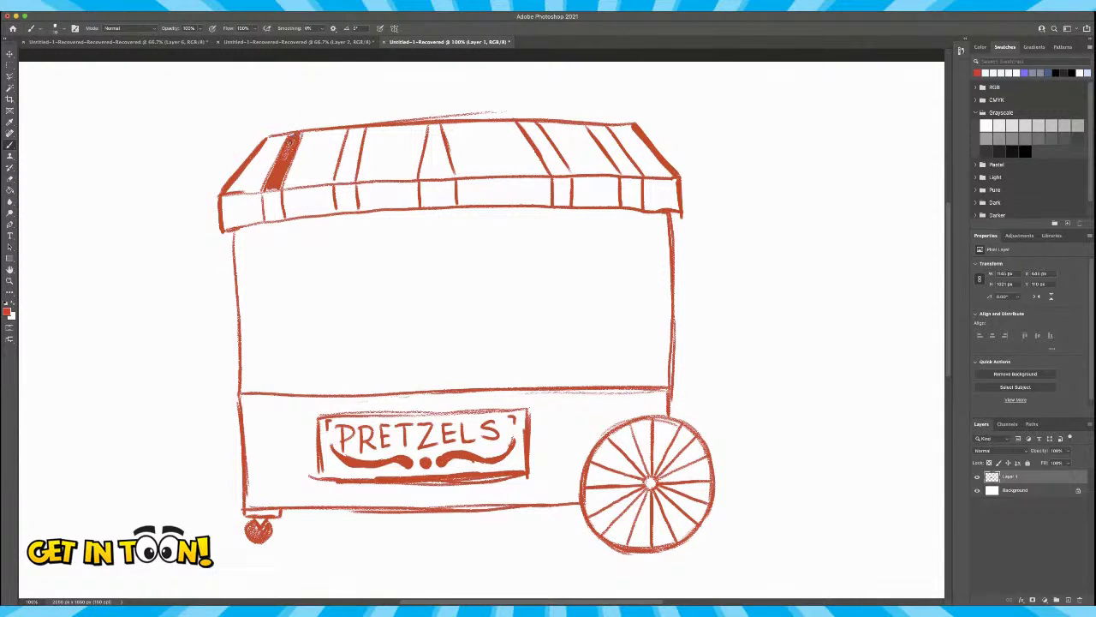
{"action": "mouse_move", "coordinate": [265, 193]}
{"action": "left_mouse_down"}
{"action": "mouse_move", "coordinate": [268, 218]}
{"action": "mouse_move", "coordinate": [273, 194]}
{"action": "mouse_move", "coordinate": [280, 221]}
{"action": "mouse_move", "coordinate": [284, 212]}
{"action": "left_mouse_up"}
{"action": "mouse_move", "coordinate": [354, 140]}
{"action": "left_mouse_down"}
{"action": "mouse_move", "coordinate": [339, 180]}
{"action": "mouse_move", "coordinate": [353, 129]}
{"action": "mouse_move", "coordinate": [351, 177]}
{"action": "mouse_move", "coordinate": [360, 133]}
{"action": "left_mouse_up"}
{"action": "mouse_move", "coordinate": [341, 176]}
{"action": "left_mouse_down"}
{"action": "mouse_move", "coordinate": [347, 209]}
{"action": "mouse_move", "coordinate": [351, 184]}
{"action": "left_mouse_up"}
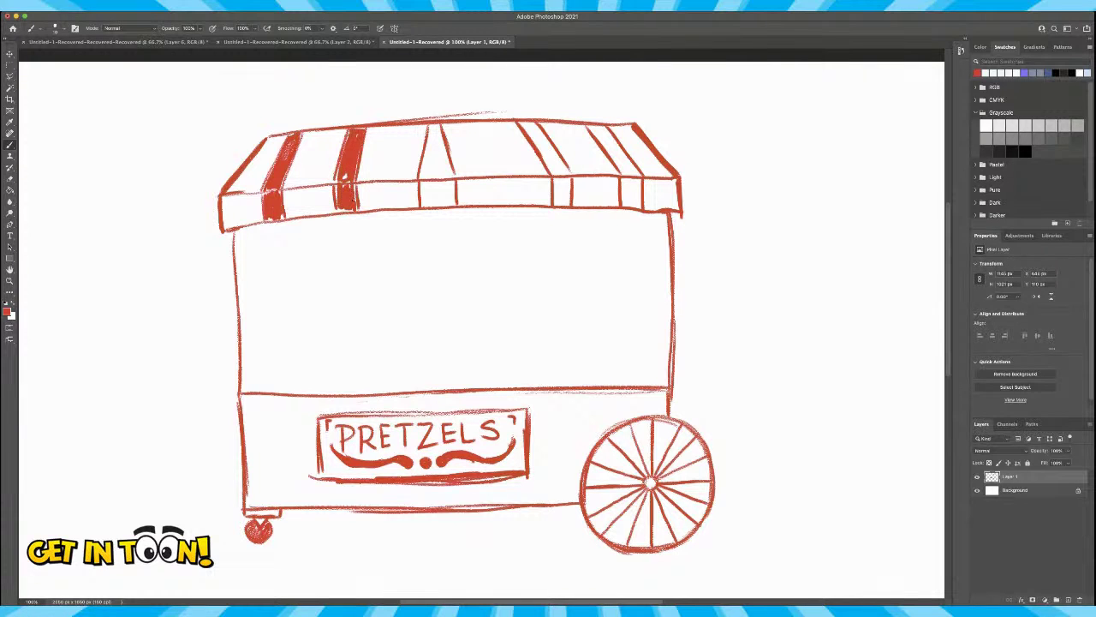
{"action": "mouse_move", "coordinate": [432, 134]}
{"action": "left_mouse_down"}
{"action": "mouse_move", "coordinate": [423, 175]}
{"action": "mouse_move", "coordinate": [428, 128]}
{"action": "mouse_move", "coordinate": [433, 176]}
{"action": "mouse_move", "coordinate": [438, 130]}
{"action": "mouse_move", "coordinate": [446, 167]}
{"action": "mouse_move", "coordinate": [428, 197]}
{"action": "mouse_move", "coordinate": [447, 176]}
{"action": "mouse_move", "coordinate": [455, 199]}
{"action": "left_mouse_up"}
{"action": "mouse_move", "coordinate": [524, 120]}
{"action": "left_mouse_down"}
{"action": "mouse_move", "coordinate": [553, 174]}
{"action": "mouse_move", "coordinate": [525, 122]}
{"action": "left_mouse_up"}
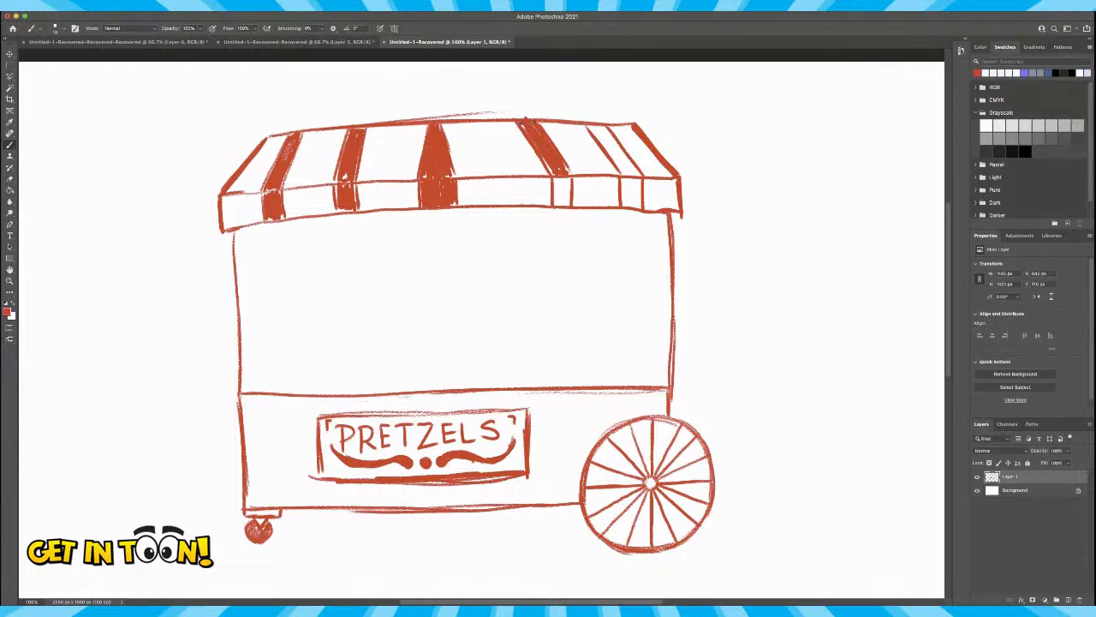
{"action": "left_click_drag", "start_coordinate": [556, 185], "coordinate": [570, 192]}
{"action": "mouse_move", "coordinate": [593, 126]}
{"action": "left_mouse_down"}
{"action": "mouse_move", "coordinate": [627, 173]}
{"action": "mouse_move", "coordinate": [599, 130]}
{"action": "left_mouse_up"}
{"action": "mouse_move", "coordinate": [624, 187]}
{"action": "left_mouse_down"}
{"action": "mouse_move", "coordinate": [638, 203]}
{"action": "mouse_move", "coordinate": [640, 190]}
{"action": "left_mouse_up"}
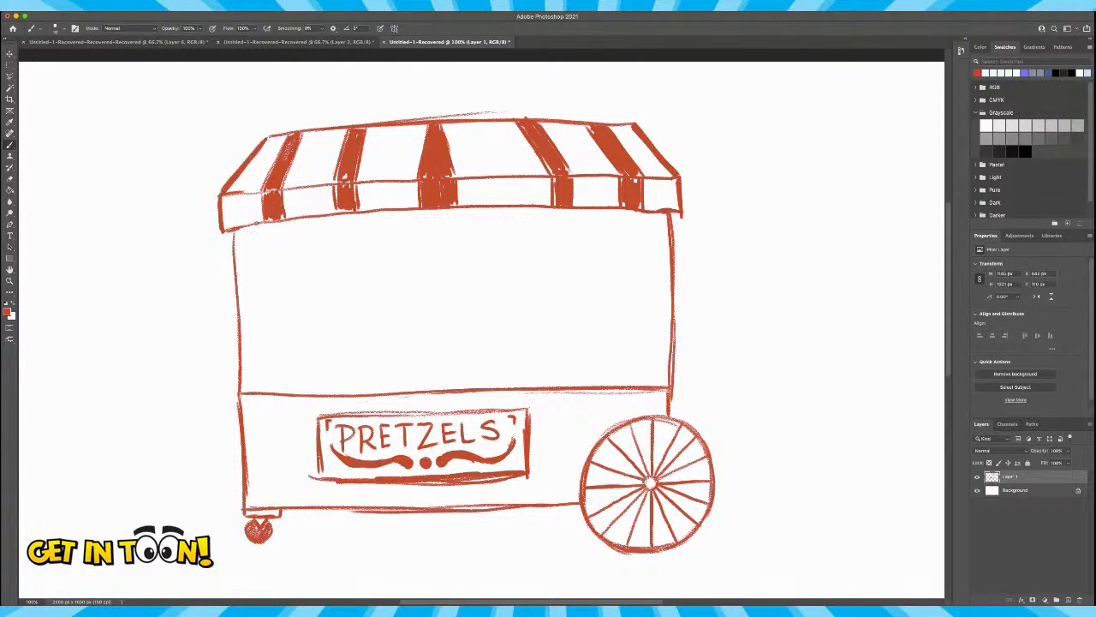
Draw a vertical inner line beside each side of the upper frame to form two narrow posts, thickening the strokes.
{"action": "left_click_drag", "start_coordinate": [252, 224], "coordinate": [255, 393]}
{"action": "left_click_drag", "start_coordinate": [252, 270], "coordinate": [256, 370]}
{"action": "left_click_drag", "start_coordinate": [236, 224], "coordinate": [238, 343]}
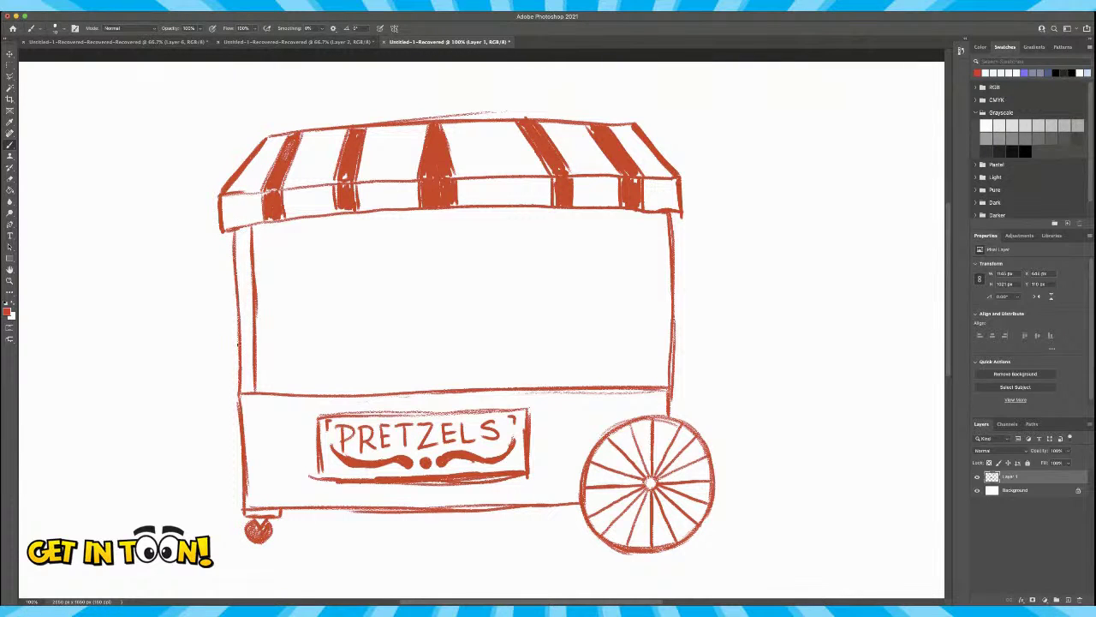
{"action": "left_click_drag", "start_coordinate": [651, 211], "coordinate": [650, 312]}
{"action": "left_click_drag", "start_coordinate": [650, 258], "coordinate": [651, 375]}
{"action": "mouse_move", "coordinate": [651, 296]}
{"action": "left_mouse_down"}
{"action": "mouse_move", "coordinate": [648, 396]}
{"action": "mouse_move", "coordinate": [648, 207]}
{"action": "left_mouse_up"}
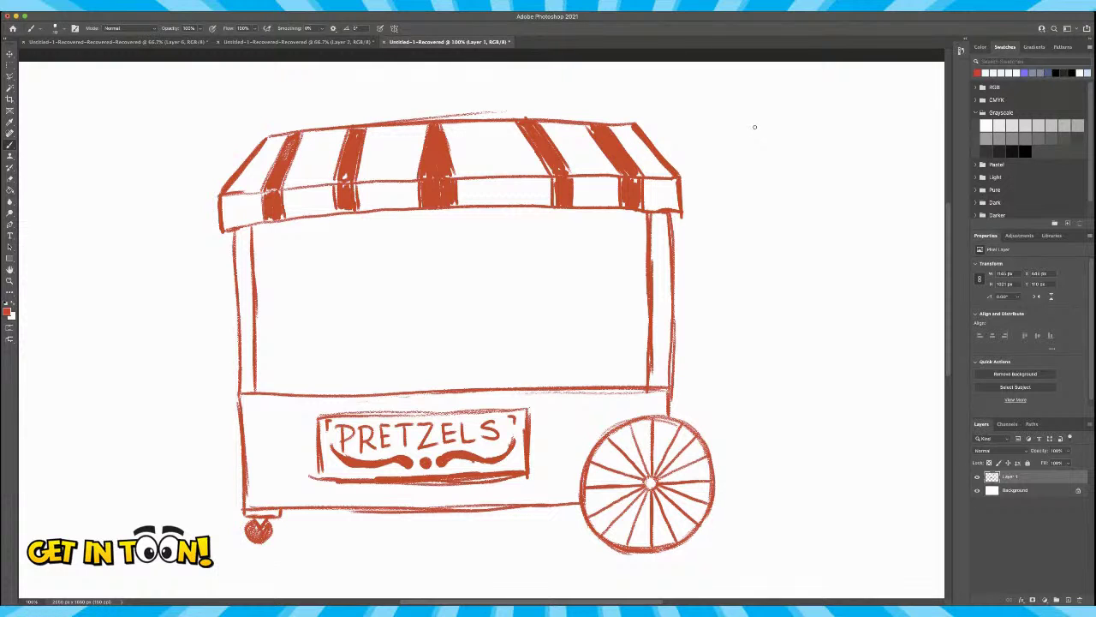
Draw a vertical divider from awning to counter and sketch a tall rectangular display case between it and the left post.
{"action": "mouse_move", "coordinate": [365, 216]}
{"action": "left_mouse_down"}
{"action": "mouse_move", "coordinate": [372, 395]}
{"action": "mouse_move", "coordinate": [370, 211]}
{"action": "left_mouse_up"}
{"action": "left_click_drag", "start_coordinate": [260, 227], "coordinate": [339, 226]}
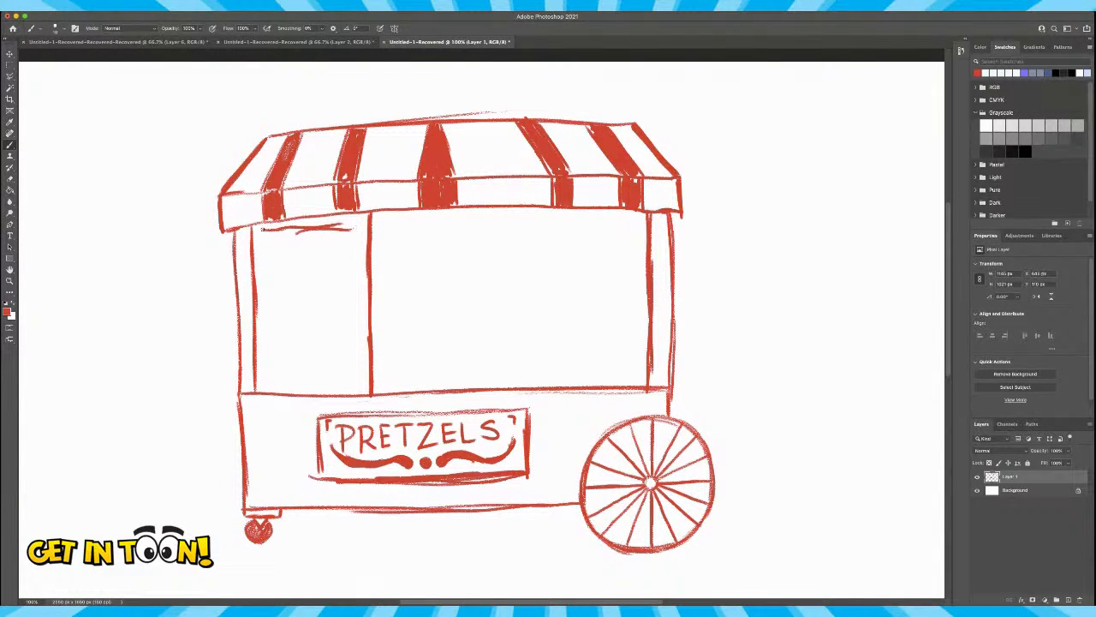
{"action": "left_click_drag", "start_coordinate": [262, 226], "coordinate": [263, 382]}
{"action": "mouse_move", "coordinate": [262, 332]}
{"action": "left_mouse_down"}
{"action": "mouse_move", "coordinate": [283, 388]}
{"action": "mouse_move", "coordinate": [339, 385]}
{"action": "left_mouse_up"}
{"action": "left_click_drag", "start_coordinate": [353, 228], "coordinate": [358, 354]}
{"action": "left_click_drag", "start_coordinate": [363, 276], "coordinate": [366, 382]}
{"action": "left_click_drag", "start_coordinate": [364, 335], "coordinate": [356, 385]}
{"action": "mouse_move", "coordinate": [365, 385]}
{"action": "left_mouse_down"}
{"action": "mouse_move", "coordinate": [304, 385]}
{"action": "mouse_move", "coordinate": [264, 385]}
{"action": "left_mouse_up"}
{"action": "left_click_drag", "start_coordinate": [263, 335], "coordinate": [262, 372]}
{"action": "mouse_move", "coordinate": [261, 232]}
{"action": "left_mouse_down"}
{"action": "mouse_move", "coordinate": [353, 224]}
{"action": "mouse_move", "coordinate": [262, 227]}
{"action": "left_mouse_up"}
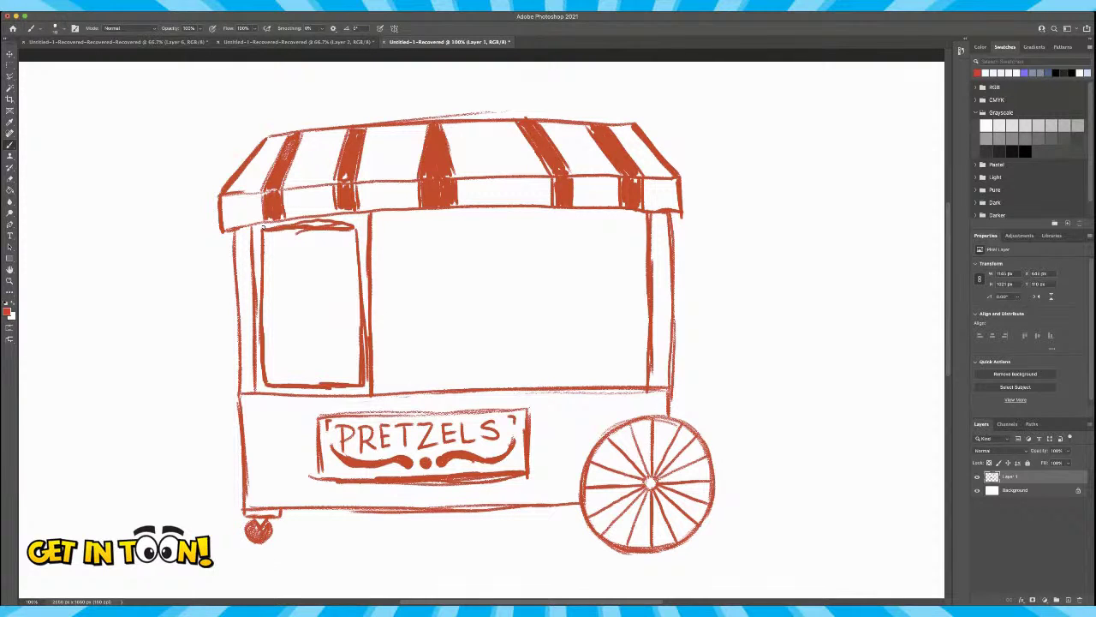
Undo the last display case strokes, redraw its bottom and top edges, and clean up above the top edge with the Eraser.
{"action": "key", "text": "super+z"}
{"action": "key", "text": "super+z"}
{"action": "key", "text": "super+z"}
{"action": "key", "text": "super+z"}
{"action": "key", "text": "super+z"}
{"action": "key", "text": "super+z"}
{"action": "left_click_drag", "start_coordinate": [327, 385], "coordinate": [365, 386]}
{"action": "left_click_drag", "start_coordinate": [275, 229], "coordinate": [355, 227]}
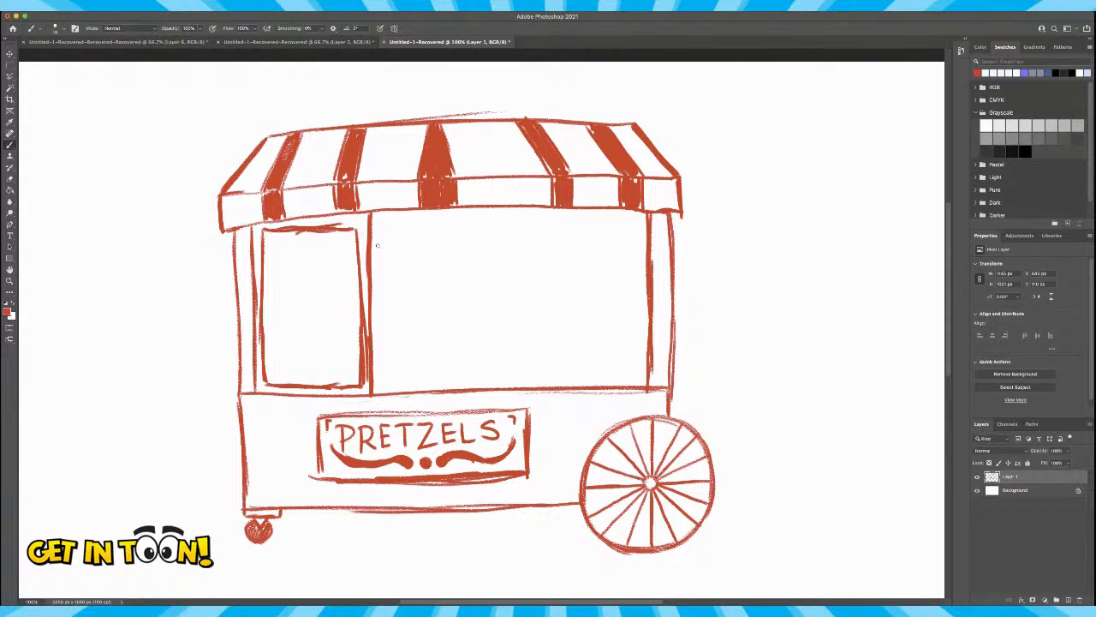
{"action": "key", "text": "e"}
{"action": "left_click_drag", "start_coordinate": [343, 225], "coordinate": [302, 219]}
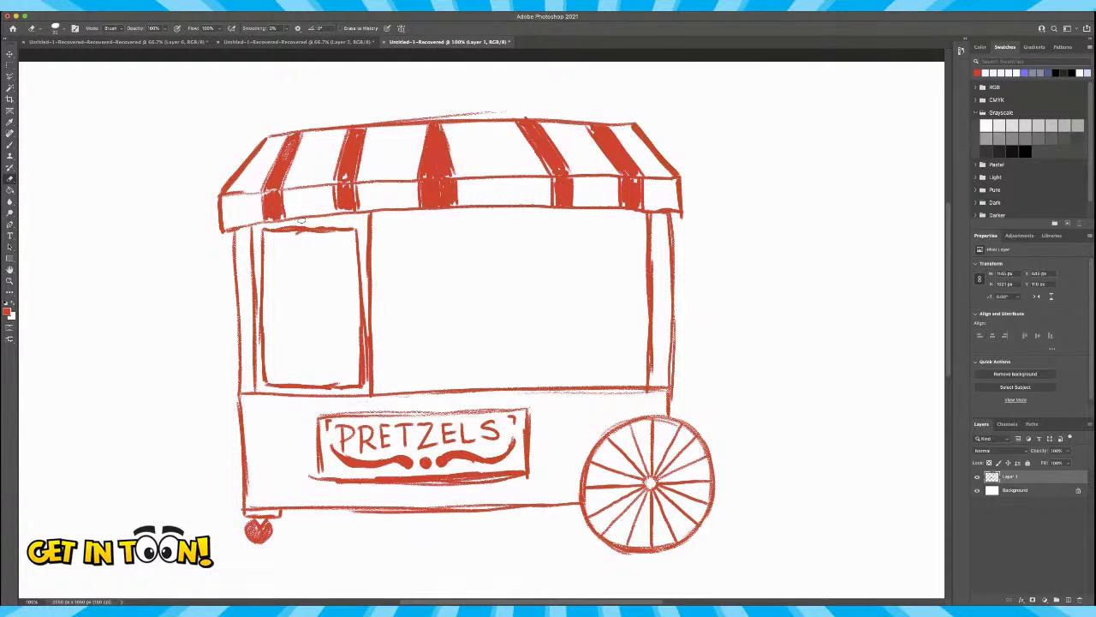
{"action": "key", "text": "b"}
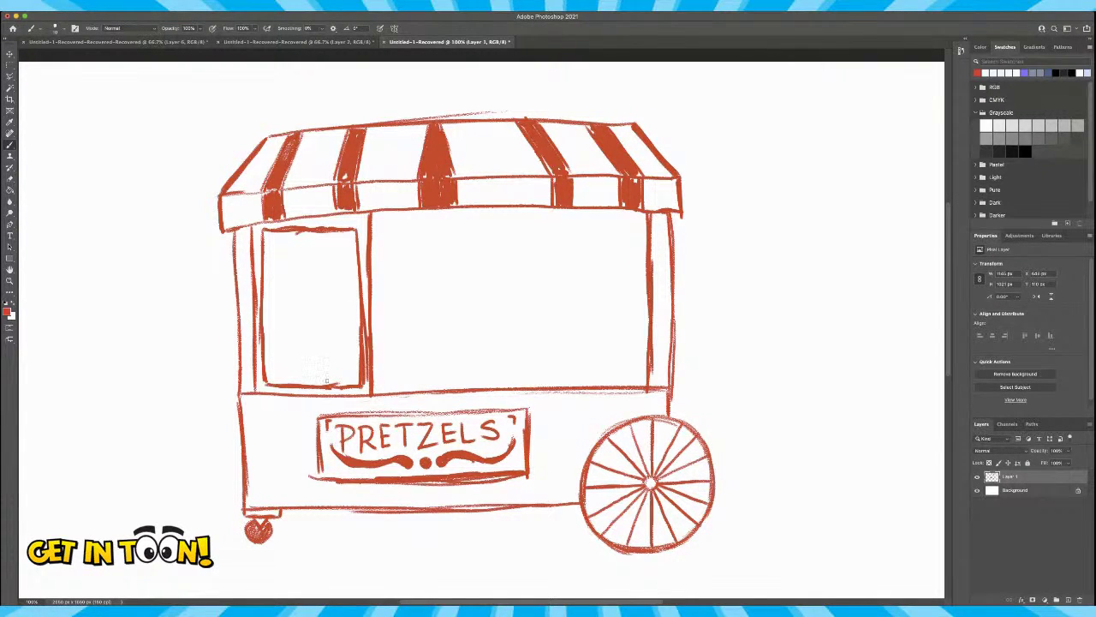
Draw two horizontal shelf lines across the display case, dividing it into three tiers.
{"action": "left_click_drag", "start_coordinate": [265, 331], "coordinate": [350, 333]}
{"action": "key", "text": "ctrl+z"}
{"action": "left_click_drag", "start_coordinate": [266, 276], "coordinate": [353, 280]}
{"action": "key", "text": "ctrl+z"}
{"action": "left_click_drag", "start_coordinate": [267, 277], "coordinate": [358, 279]}
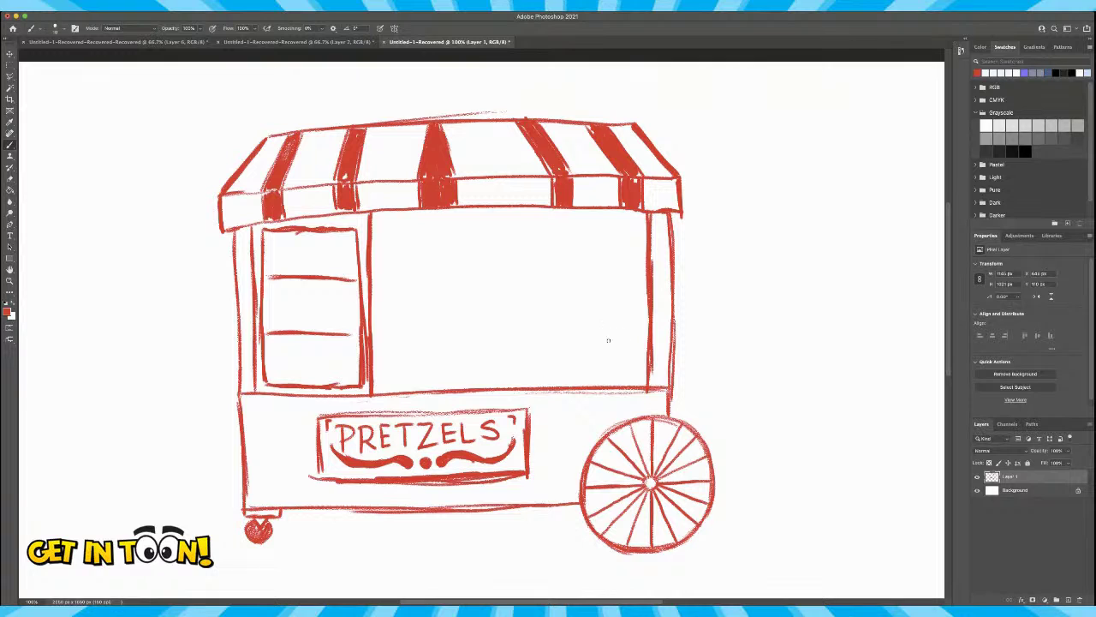
Sketch a thick-edged upright napkin box beside the right post and a small squeeze bottle with a pointed cap next to it.
{"action": "mouse_move", "coordinate": [606, 339]}
{"action": "left_mouse_down"}
{"action": "mouse_move", "coordinate": [608, 384]}
{"action": "mouse_move", "coordinate": [639, 330]}
{"action": "mouse_move", "coordinate": [641, 380]}
{"action": "mouse_move", "coordinate": [604, 385]}
{"action": "left_mouse_up"}
{"action": "mouse_move", "coordinate": [610, 330]}
{"action": "left_mouse_down"}
{"action": "mouse_move", "coordinate": [610, 382]}
{"action": "mouse_move", "coordinate": [638, 381]}
{"action": "mouse_move", "coordinate": [634, 373]}
{"action": "left_mouse_up"}
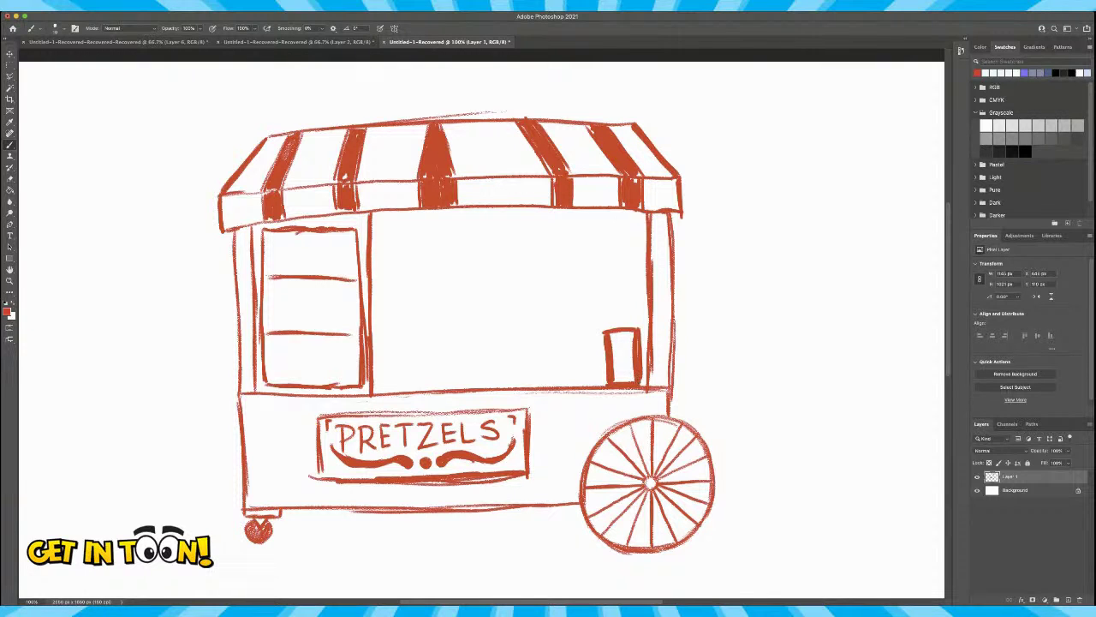
{"action": "left_click_drag", "start_coordinate": [604, 333], "coordinate": [633, 330]}
{"action": "left_click_drag", "start_coordinate": [612, 348], "coordinate": [635, 345]}
{"action": "mouse_move", "coordinate": [578, 361]}
{"action": "left_mouse_down"}
{"action": "mouse_move", "coordinate": [582, 390]}
{"action": "mouse_move", "coordinate": [595, 358]}
{"action": "mouse_move", "coordinate": [596, 386]}
{"action": "mouse_move", "coordinate": [575, 361]}
{"action": "mouse_move", "coordinate": [598, 352]}
{"action": "mouse_move", "coordinate": [597, 362]}
{"action": "mouse_move", "coordinate": [585, 343]}
{"action": "mouse_move", "coordinate": [590, 355]}
{"action": "left_mouse_up"}
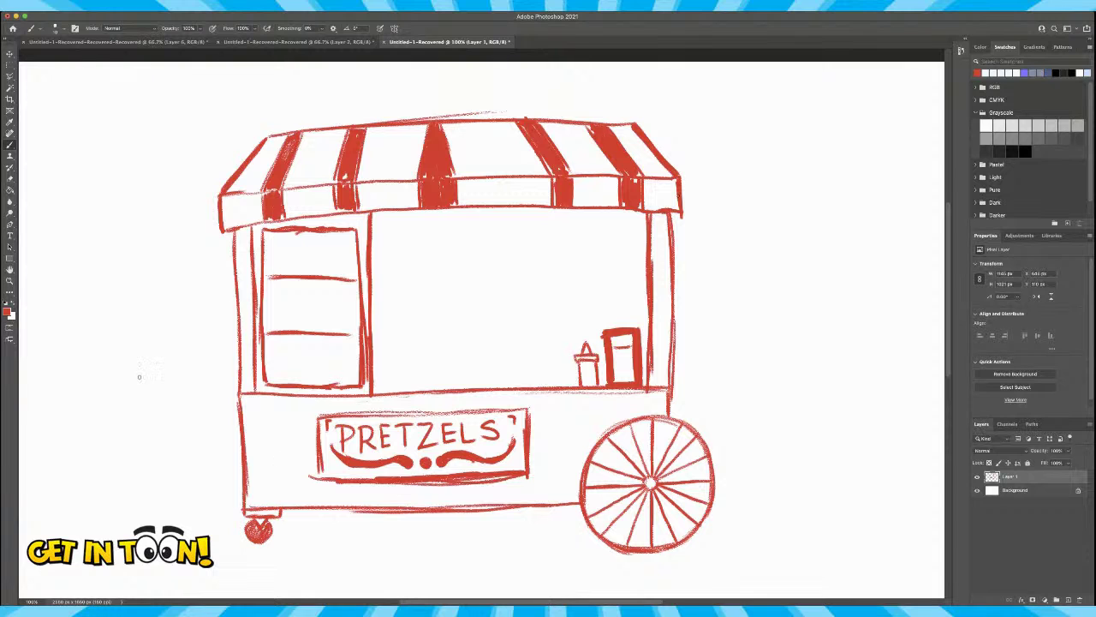
Draw two small looped pretzels side by side on the display case's top shelf.
{"action": "left_click", "coordinate": [10, 280]}
{"action": "left_click_drag", "start_coordinate": [286, 271], "coordinate": [327, 289]}
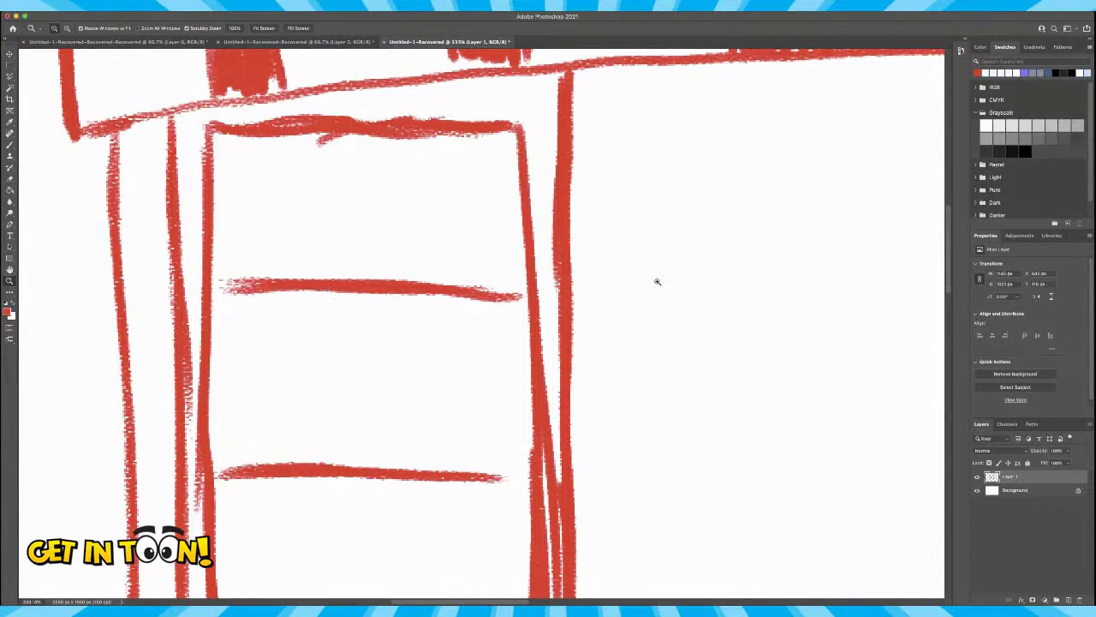
{"action": "left_click", "coordinate": [10, 145]}
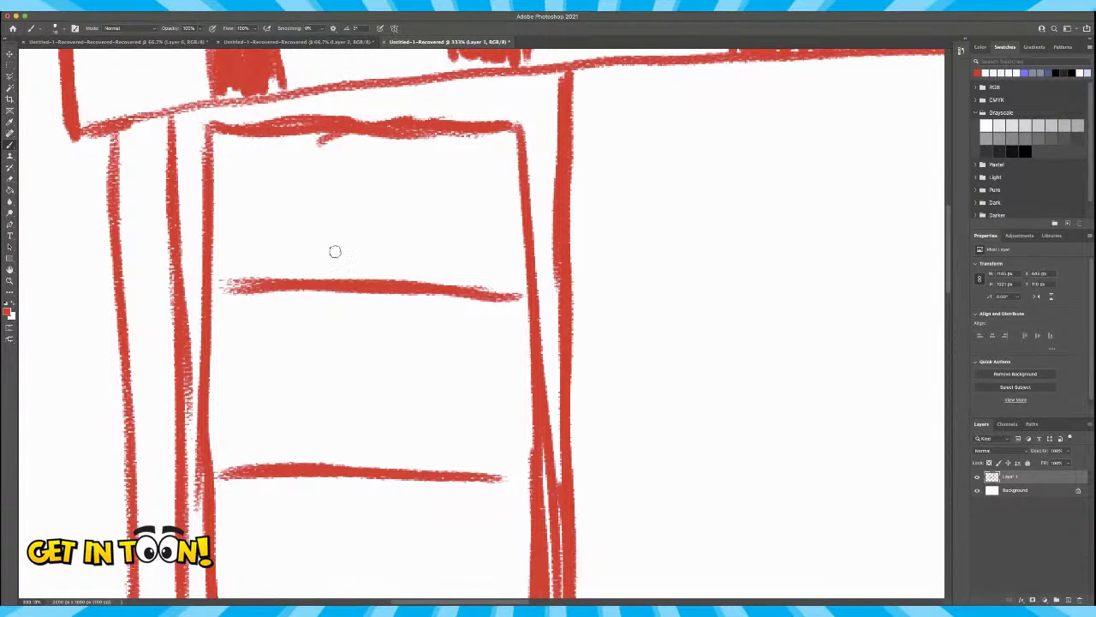
{"action": "mouse_move", "coordinate": [331, 245]}
{"action": "left_mouse_down"}
{"action": "mouse_move", "coordinate": [340, 259]}
{"action": "mouse_move", "coordinate": [306, 206]}
{"action": "mouse_move", "coordinate": [278, 204]}
{"action": "mouse_move", "coordinate": [286, 250]}
{"action": "mouse_move", "coordinate": [302, 255]}
{"action": "mouse_move", "coordinate": [329, 240]}
{"action": "mouse_move", "coordinate": [351, 201]}
{"action": "mouse_move", "coordinate": [343, 183]}
{"action": "mouse_move", "coordinate": [322, 204]}
{"action": "mouse_move", "coordinate": [299, 269]}
{"action": "left_mouse_up"}
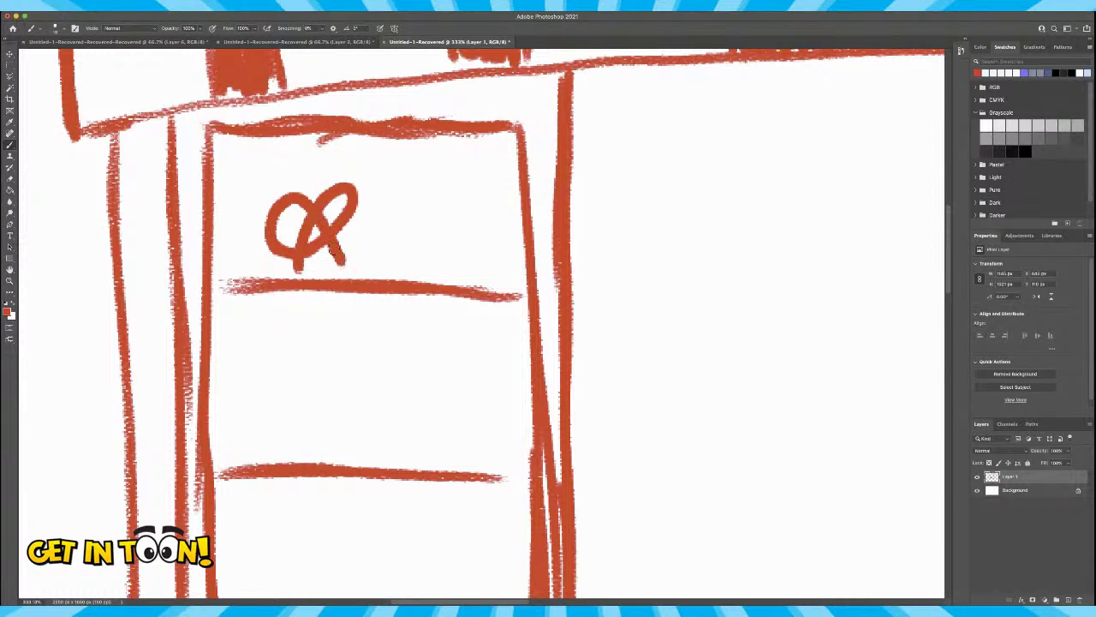
{"action": "mouse_move", "coordinate": [346, 185]}
{"action": "left_mouse_down"}
{"action": "mouse_move", "coordinate": [314, 204]}
{"action": "mouse_move", "coordinate": [299, 269]}
{"action": "mouse_move", "coordinate": [280, 206]}
{"action": "mouse_move", "coordinate": [317, 233]}
{"action": "left_mouse_up"}
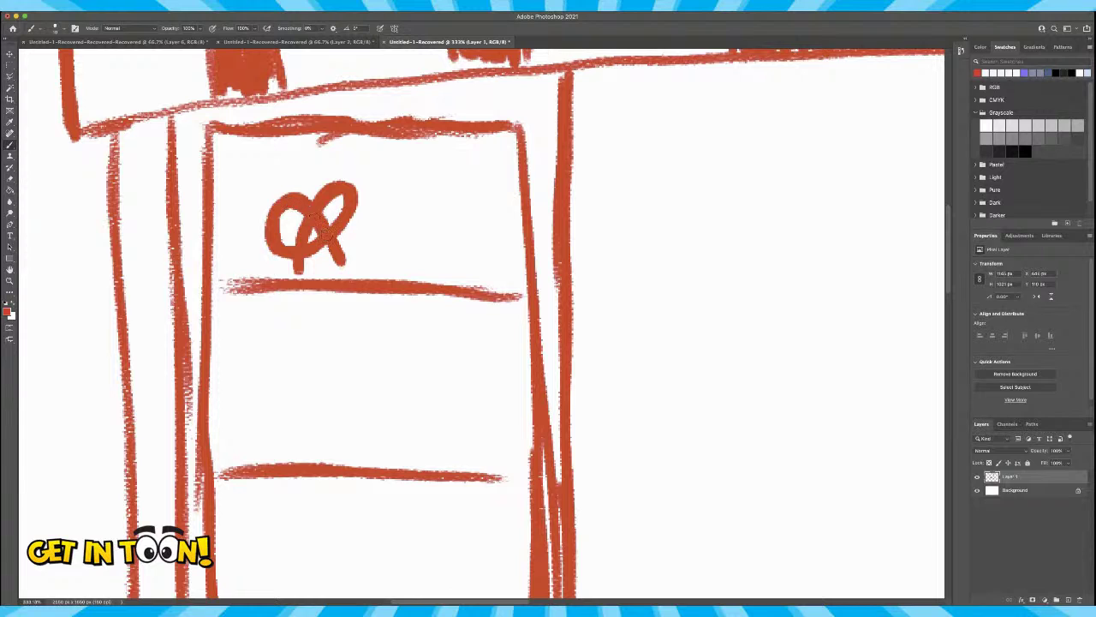
{"action": "mouse_move", "coordinate": [476, 259]}
{"action": "left_mouse_down"}
{"action": "mouse_move", "coordinate": [447, 212]}
{"action": "mouse_move", "coordinate": [425, 206]}
{"action": "mouse_move", "coordinate": [416, 246]}
{"action": "mouse_move", "coordinate": [423, 224]}
{"action": "mouse_move", "coordinate": [415, 234]}
{"action": "mouse_move", "coordinate": [436, 248]}
{"action": "mouse_move", "coordinate": [423, 254]}
{"action": "mouse_move", "coordinate": [480, 222]}
{"action": "mouse_move", "coordinate": [428, 261]}
{"action": "mouse_move", "coordinate": [487, 227]}
{"action": "mouse_move", "coordinate": [494, 208]}
{"action": "mouse_move", "coordinate": [470, 198]}
{"action": "mouse_move", "coordinate": [436, 253]}
{"action": "mouse_move", "coordinate": [449, 213]}
{"action": "left_mouse_up"}
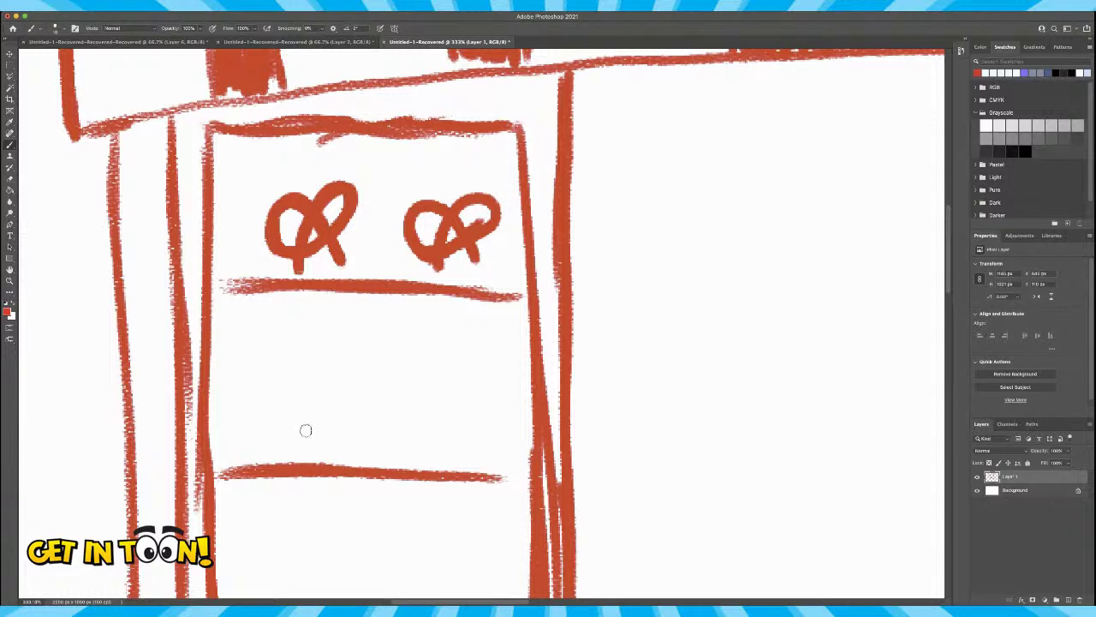
Draw two looped pretzels on the display case's middle shelf and two more in its bottom tier.
{"action": "mouse_move", "coordinate": [320, 441]}
{"action": "left_mouse_down"}
{"action": "mouse_move", "coordinate": [264, 379]}
{"action": "mouse_move", "coordinate": [247, 417]}
{"action": "mouse_move", "coordinate": [273, 438]}
{"action": "mouse_move", "coordinate": [330, 371]}
{"action": "mouse_move", "coordinate": [302, 370]}
{"action": "mouse_move", "coordinate": [278, 426]}
{"action": "mouse_move", "coordinate": [279, 461]}
{"action": "left_mouse_up"}
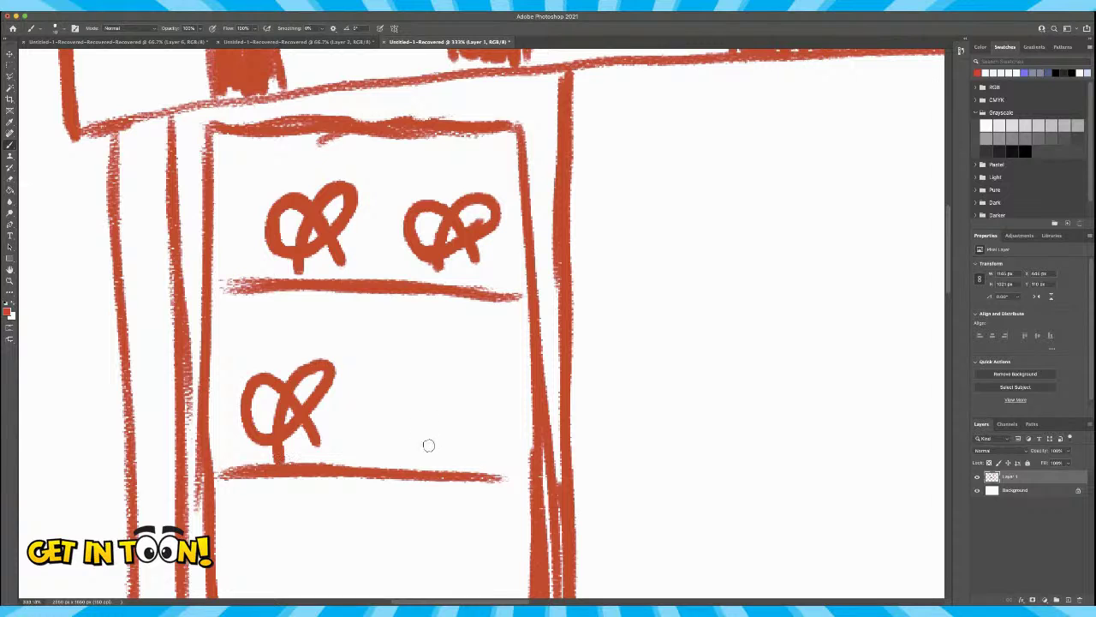
{"action": "mouse_move", "coordinate": [474, 451]}
{"action": "left_mouse_down"}
{"action": "mouse_move", "coordinate": [438, 383]}
{"action": "mouse_move", "coordinate": [415, 380]}
{"action": "mouse_move", "coordinate": [403, 427]}
{"action": "mouse_move", "coordinate": [425, 450]}
{"action": "mouse_move", "coordinate": [495, 408]}
{"action": "mouse_move", "coordinate": [490, 379]}
{"action": "mouse_move", "coordinate": [447, 387]}
{"action": "mouse_move", "coordinate": [422, 467]}
{"action": "left_mouse_up"}
{"action": "key", "text": "h"}
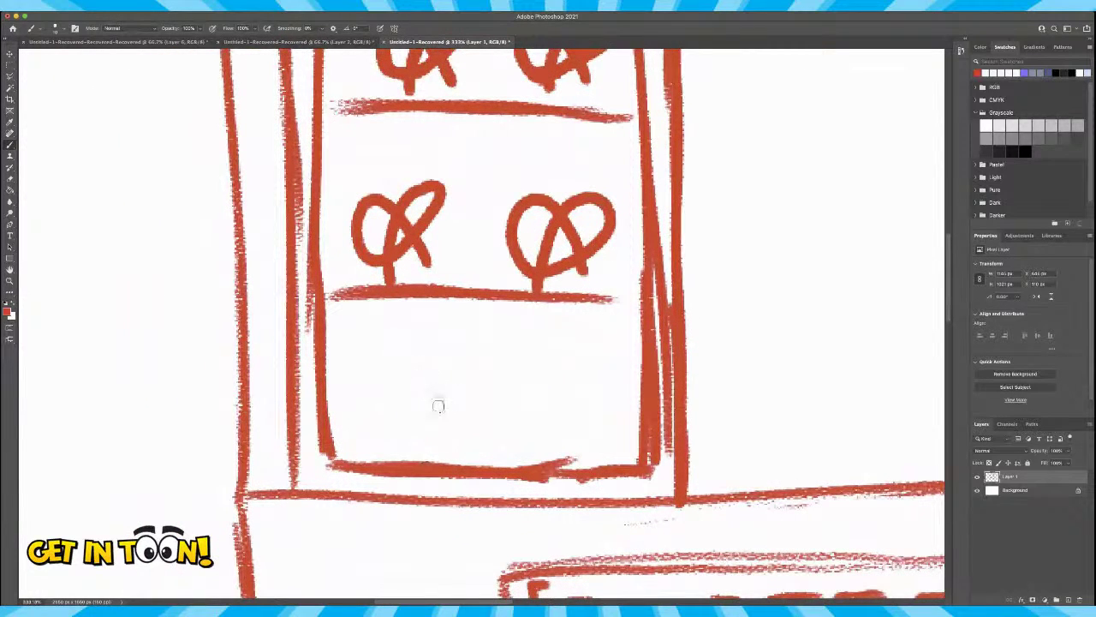
{"action": "mouse_move", "coordinate": [440, 428]}
{"action": "left_mouse_down"}
{"action": "mouse_move", "coordinate": [395, 354]}
{"action": "mouse_move", "coordinate": [358, 367]}
{"action": "mouse_move", "coordinate": [359, 420]}
{"action": "mouse_move", "coordinate": [388, 427]}
{"action": "mouse_move", "coordinate": [448, 376]}
{"action": "mouse_move", "coordinate": [448, 349]}
{"action": "mouse_move", "coordinate": [417, 346]}
{"action": "mouse_move", "coordinate": [379, 443]}
{"action": "left_mouse_up"}
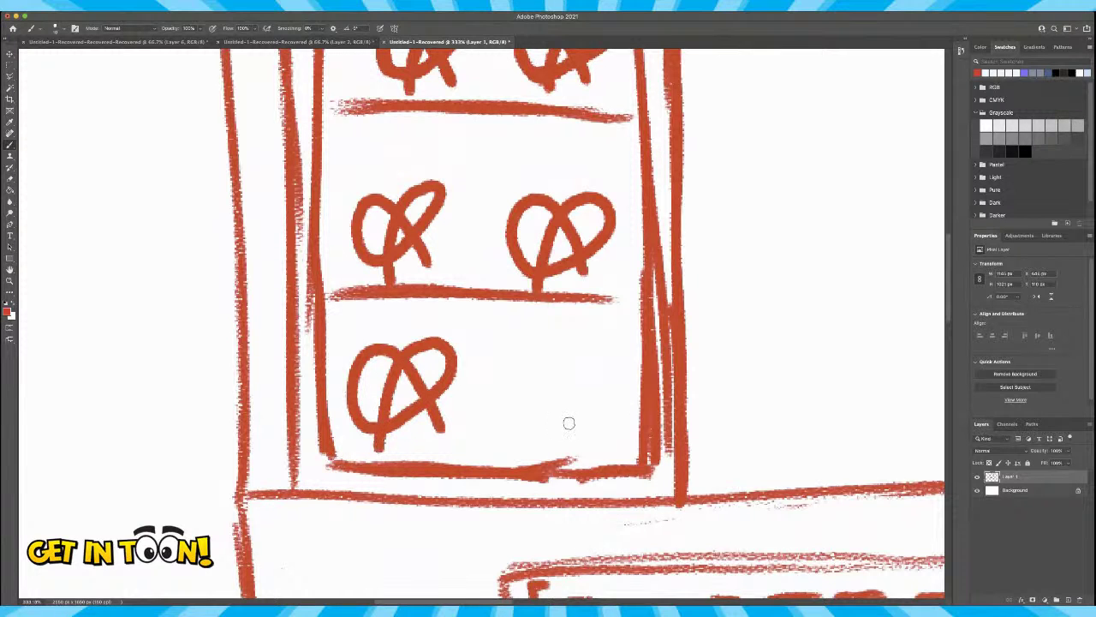
{"action": "mouse_move", "coordinate": [598, 423]}
{"action": "left_mouse_down"}
{"action": "mouse_move", "coordinate": [558, 343]}
{"action": "mouse_move", "coordinate": [541, 348]}
{"action": "mouse_move", "coordinate": [524, 419]}
{"action": "mouse_move", "coordinate": [604, 413]}
{"action": "mouse_move", "coordinate": [580, 341]}
{"action": "mouse_move", "coordinate": [540, 450]}
{"action": "left_mouse_up"}
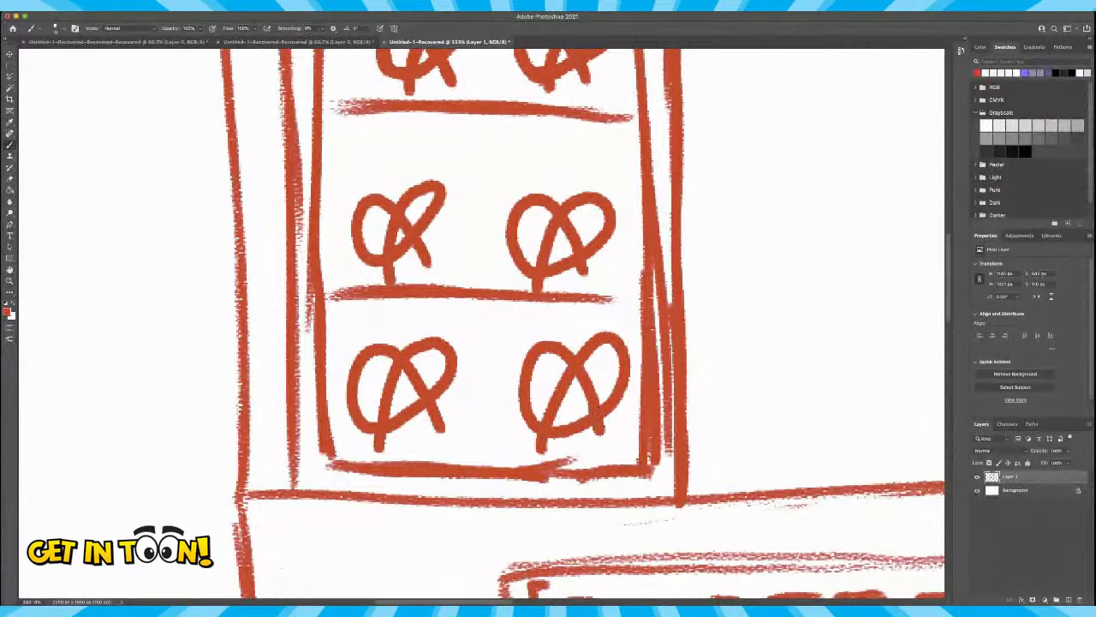
Draw a plain heart in the blank area left of the cart, and below it a rounder heart with two crossing strands forming a pretzel.
{"action": "scroll", "coordinate": [596, 413], "scroll_direction": "left", "scroll_amount": 15}
{"action": "scroll", "coordinate": [597, 413], "scroll_direction": "up", "scroll_amount": 4}
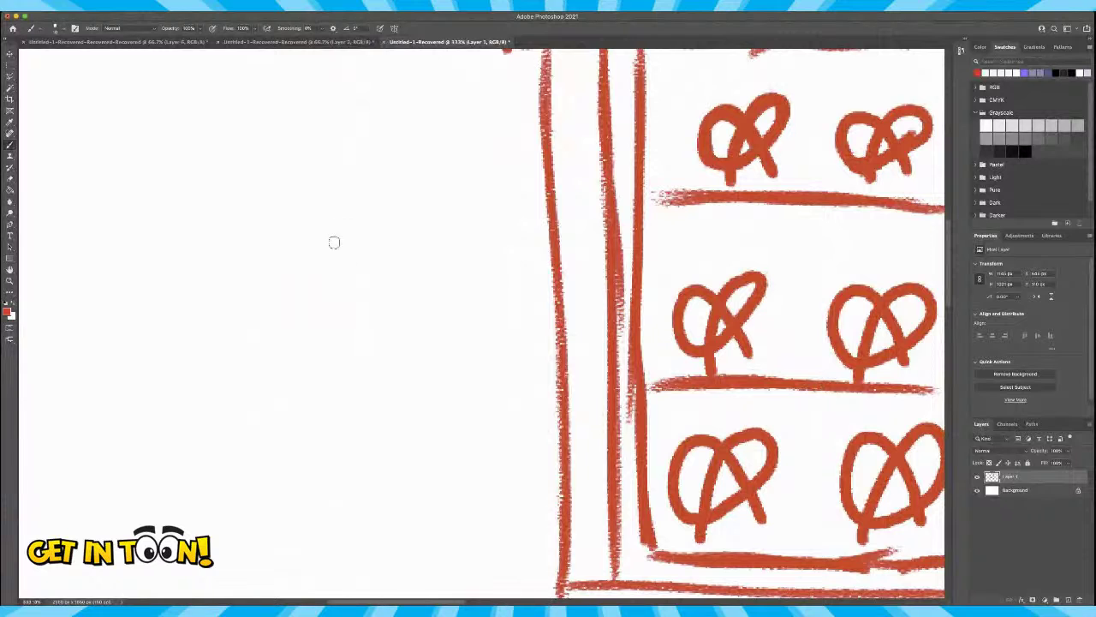
{"action": "mouse_move", "coordinate": [290, 236]}
{"action": "left_mouse_down"}
{"action": "mouse_move", "coordinate": [241, 206]}
{"action": "mouse_move", "coordinate": [210, 241]}
{"action": "mouse_move", "coordinate": [281, 366]}
{"action": "left_mouse_up"}
{"action": "mouse_move", "coordinate": [290, 240]}
{"action": "left_mouse_down"}
{"action": "mouse_move", "coordinate": [365, 221]}
{"action": "mouse_move", "coordinate": [365, 292]}
{"action": "mouse_move", "coordinate": [311, 349]}
{"action": "mouse_move", "coordinate": [276, 365]}
{"action": "left_mouse_up"}
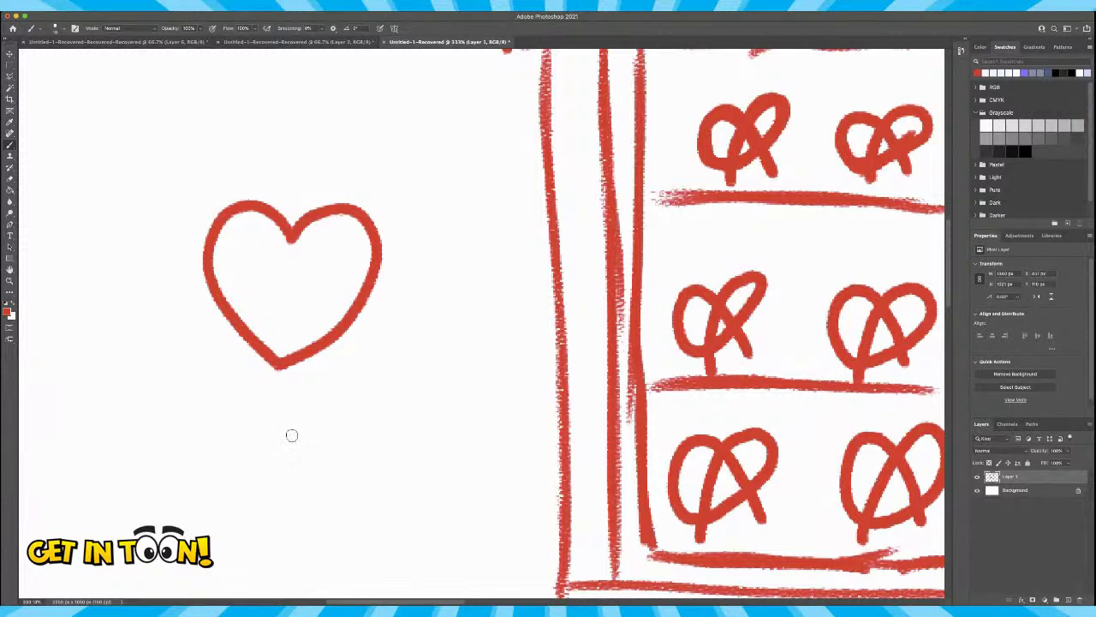
{"action": "mouse_move", "coordinate": [286, 442]}
{"action": "left_mouse_down"}
{"action": "mouse_move", "coordinate": [255, 411]}
{"action": "mouse_move", "coordinate": [210, 431]}
{"action": "mouse_move", "coordinate": [213, 459]}
{"action": "mouse_move", "coordinate": [266, 511]}
{"action": "mouse_move", "coordinate": [297, 429]}
{"action": "mouse_move", "coordinate": [329, 413]}
{"action": "mouse_move", "coordinate": [356, 433]}
{"action": "mouse_move", "coordinate": [353, 472]}
{"action": "mouse_move", "coordinate": [318, 506]}
{"action": "mouse_move", "coordinate": [265, 519]}
{"action": "left_mouse_up"}
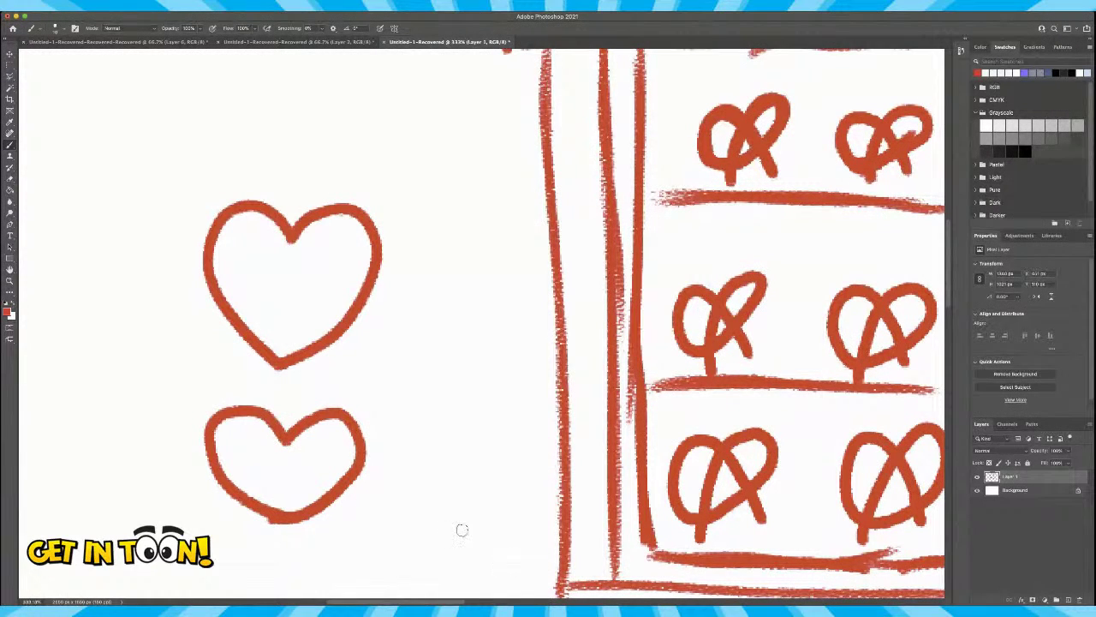
{"action": "left_click_drag", "start_coordinate": [286, 438], "coordinate": [251, 555]}
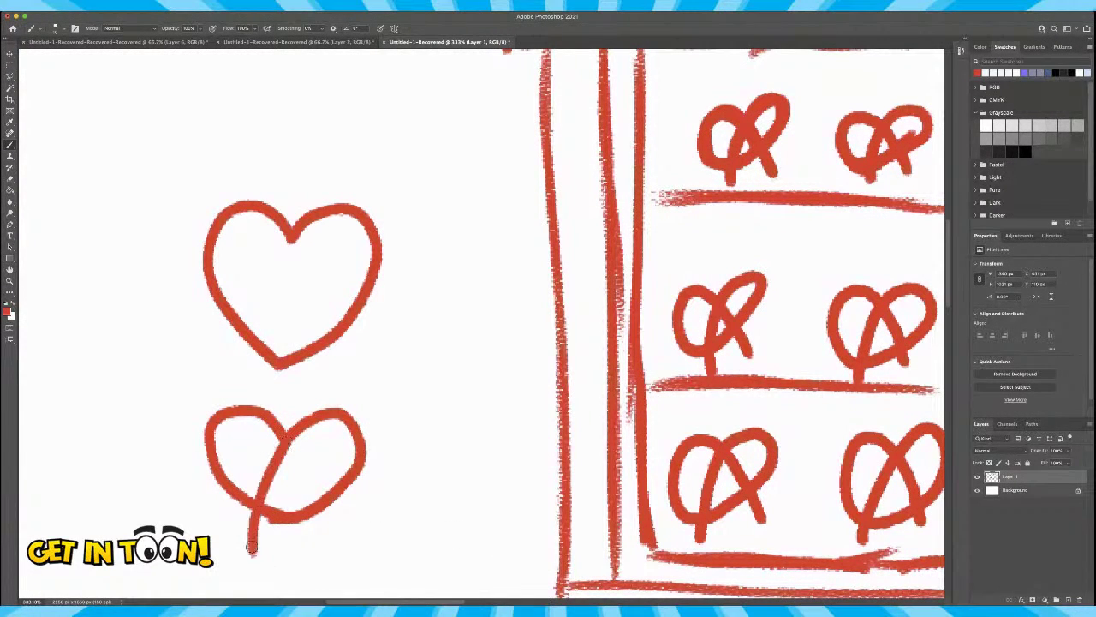
{"action": "left_click_drag", "start_coordinate": [286, 437], "coordinate": [321, 555]}
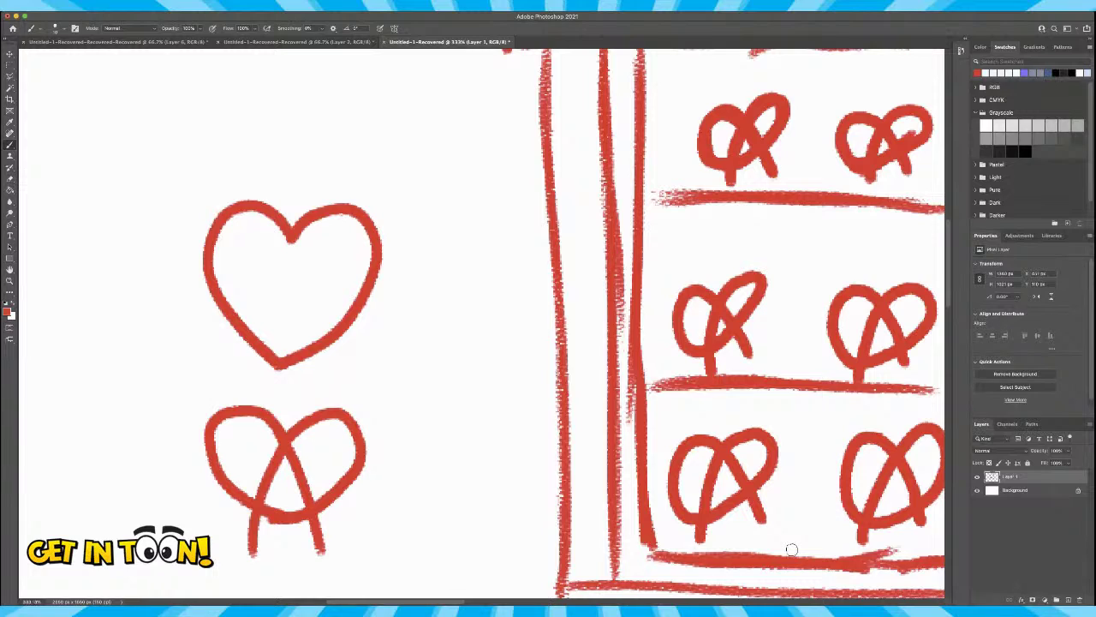
Sketch the vendor's round head in the middle of the cart's opening and a curved shoulder line running down to the counter.
{"action": "key", "text": "space"}
{"action": "left_click_drag", "start_coordinate": [824, 448], "coordinate": [367, 427]}
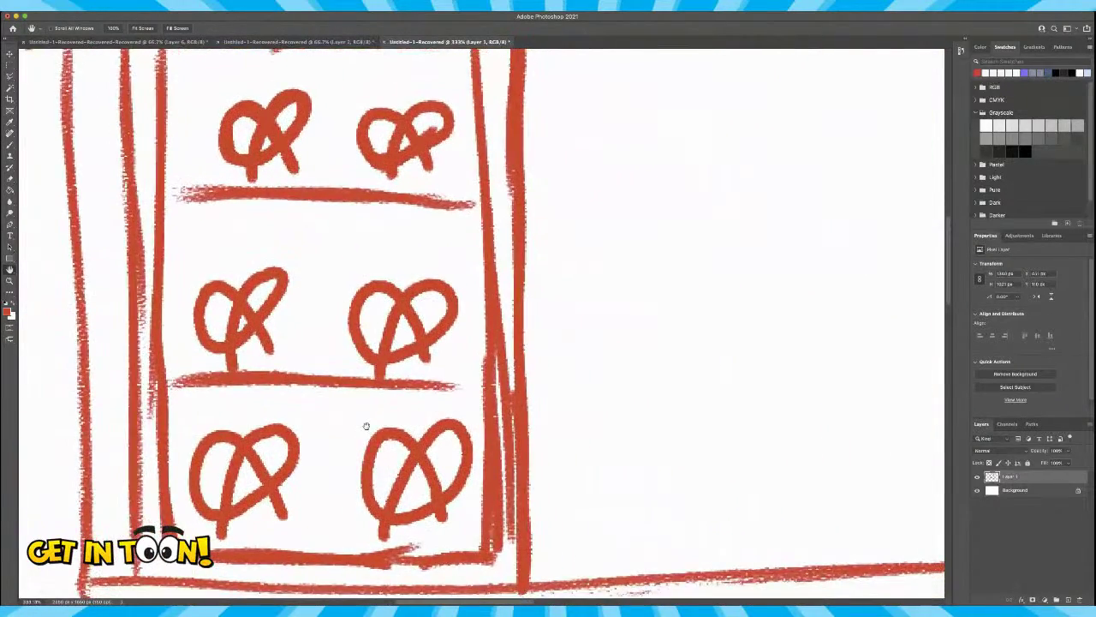
{"action": "key", "text": "super+minus"}
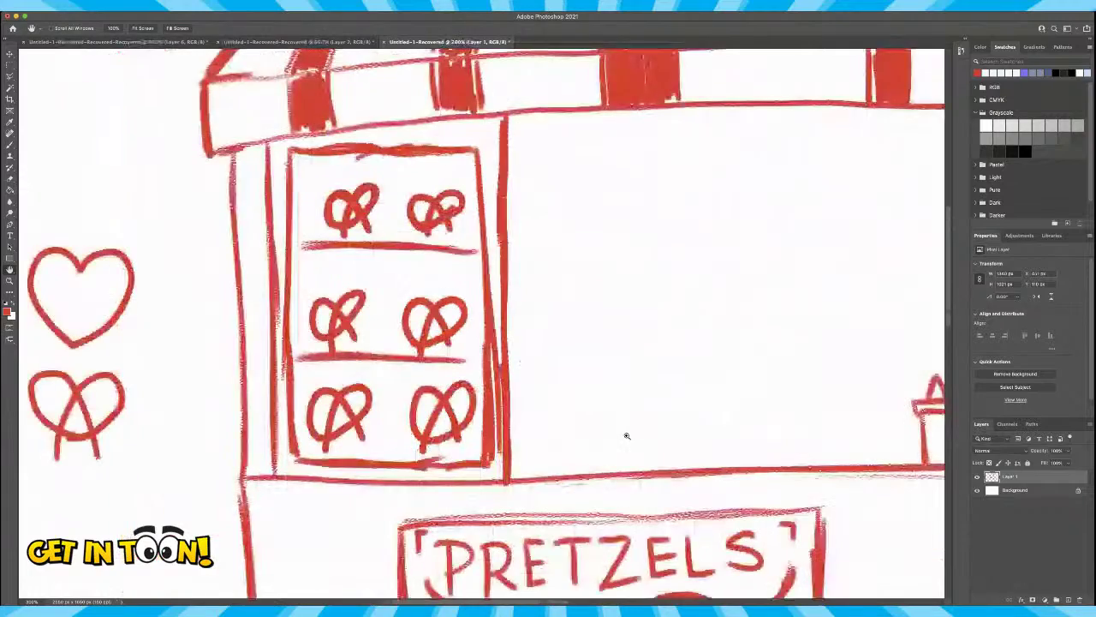
{"action": "left_click_drag", "start_coordinate": [698, 403], "coordinate": [514, 436]}
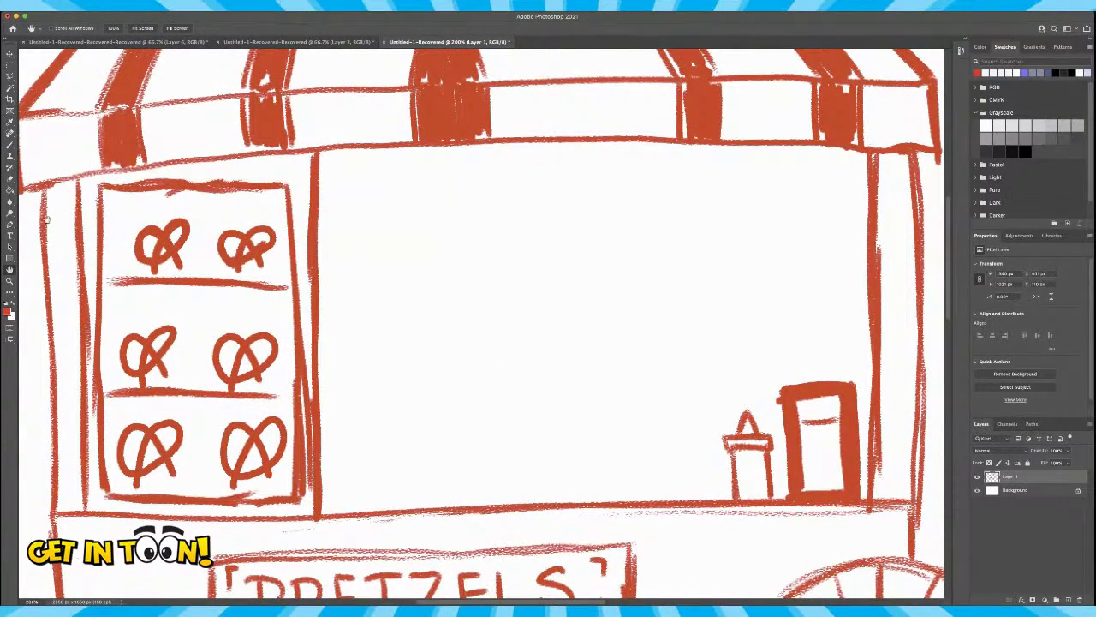
{"action": "left_click", "coordinate": [10, 144]}
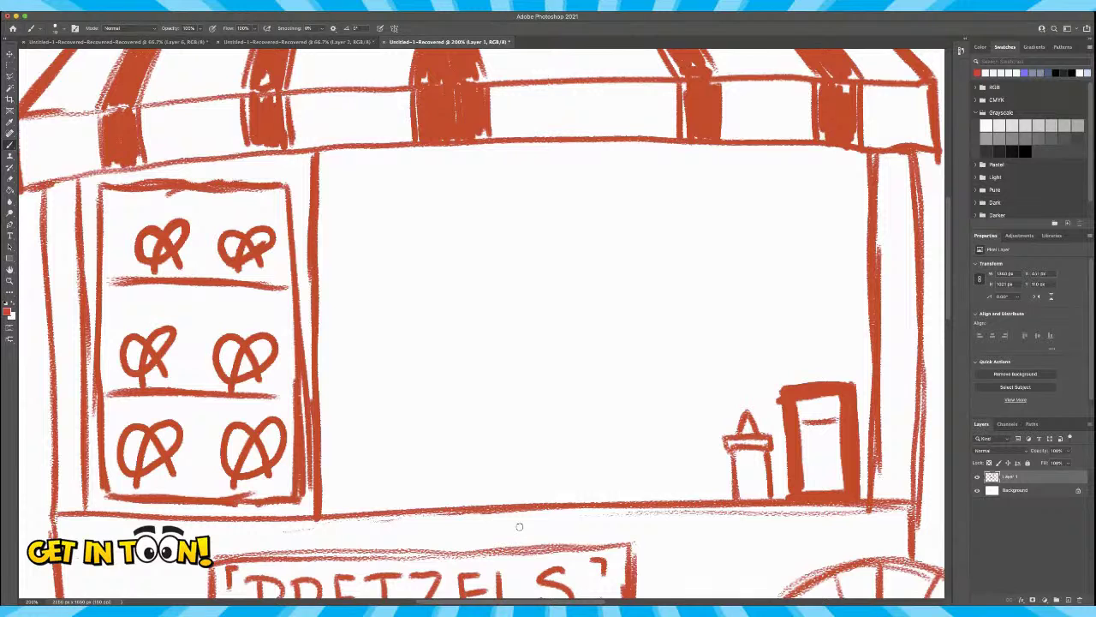
{"action": "mouse_move", "coordinate": [536, 240]}
{"action": "left_mouse_down"}
{"action": "mouse_move", "coordinate": [485, 287]}
{"action": "mouse_move", "coordinate": [504, 298]}
{"action": "mouse_move", "coordinate": [533, 363]}
{"action": "mouse_move", "coordinate": [481, 311]}
{"action": "mouse_move", "coordinate": [525, 368]}
{"action": "mouse_move", "coordinate": [522, 356]}
{"action": "mouse_move", "coordinate": [510, 363]}
{"action": "mouse_move", "coordinate": [608, 364]}
{"action": "mouse_move", "coordinate": [575, 375]}
{"action": "mouse_move", "coordinate": [605, 373]}
{"action": "mouse_move", "coordinate": [622, 298]}
{"action": "mouse_move", "coordinate": [562, 224]}
{"action": "mouse_move", "coordinate": [593, 251]}
{"action": "mouse_move", "coordinate": [623, 252]}
{"action": "mouse_move", "coordinate": [625, 318]}
{"action": "left_mouse_up"}
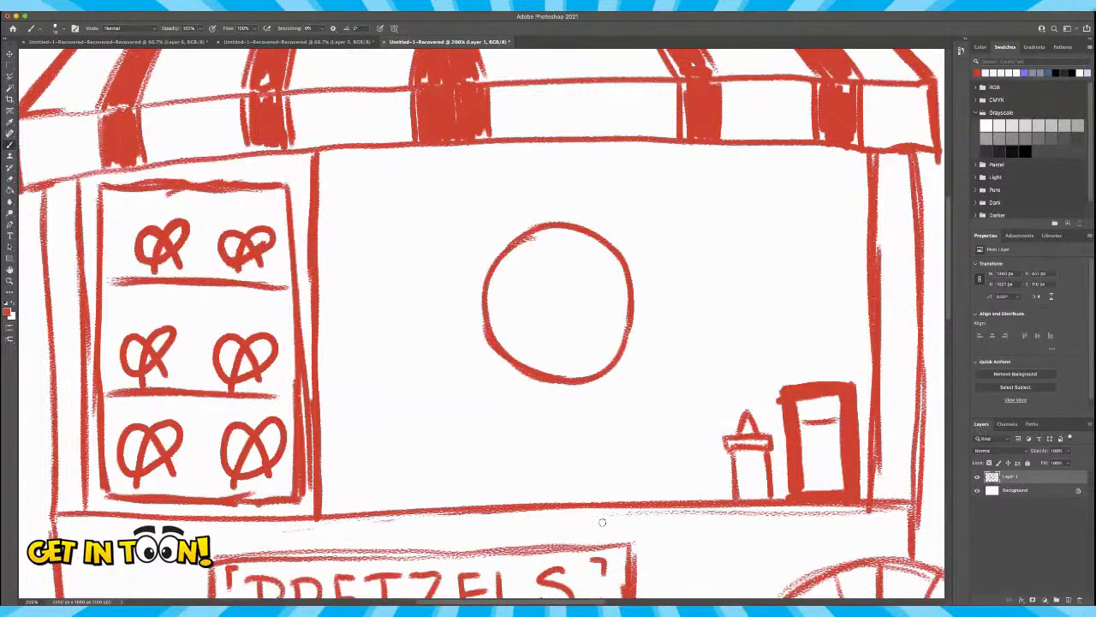
{"action": "mouse_move", "coordinate": [495, 360]}
{"action": "left_mouse_down"}
{"action": "mouse_move", "coordinate": [429, 452]}
{"action": "mouse_move", "coordinate": [418, 503]}
{"action": "left_mouse_up"}
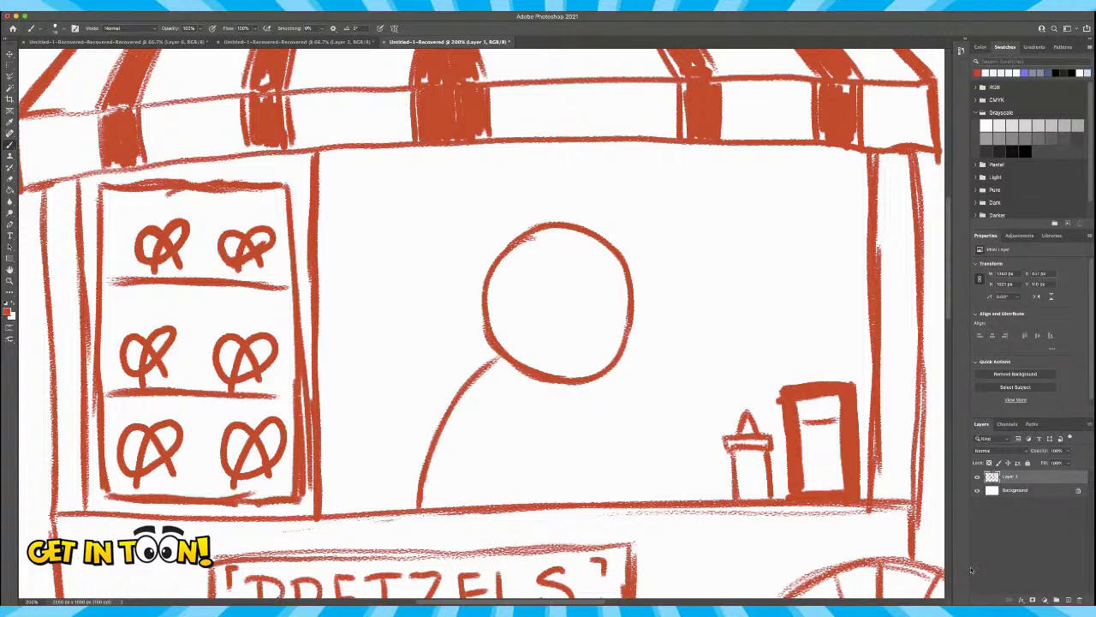
Draw the vendor's bent forearm across the lower torso with a cartoon hand and curled fingers resting on the counter.
{"action": "mouse_move", "coordinate": [470, 457]}
{"action": "left_mouse_down"}
{"action": "mouse_move", "coordinate": [537, 457]}
{"action": "mouse_move", "coordinate": [541, 499]}
{"action": "left_mouse_up"}
{"action": "left_click_drag", "start_coordinate": [462, 458], "coordinate": [539, 454]}
{"action": "left_click_drag", "start_coordinate": [477, 441], "coordinate": [477, 454]}
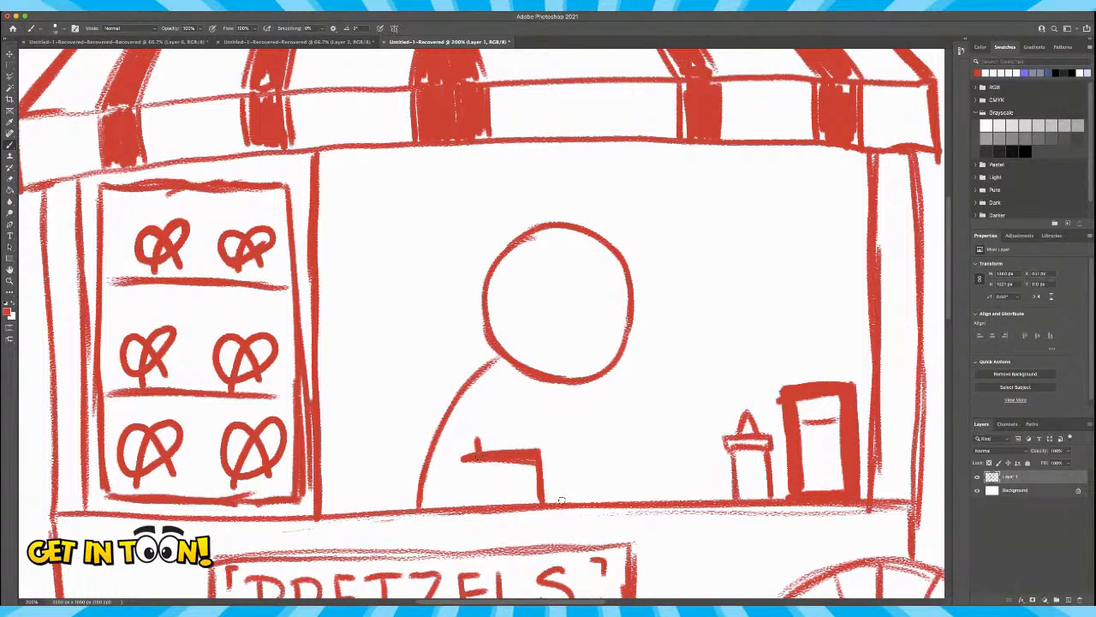
{"action": "mouse_move", "coordinate": [545, 485]}
{"action": "left_mouse_down"}
{"action": "mouse_move", "coordinate": [571, 500]}
{"action": "mouse_move", "coordinate": [581, 483]}
{"action": "left_mouse_up"}
{"action": "mouse_move", "coordinate": [566, 497]}
{"action": "left_mouse_down"}
{"action": "mouse_move", "coordinate": [613, 500]}
{"action": "mouse_move", "coordinate": [590, 462]}
{"action": "mouse_move", "coordinate": [615, 468]}
{"action": "mouse_move", "coordinate": [545, 455]}
{"action": "left_mouse_up"}
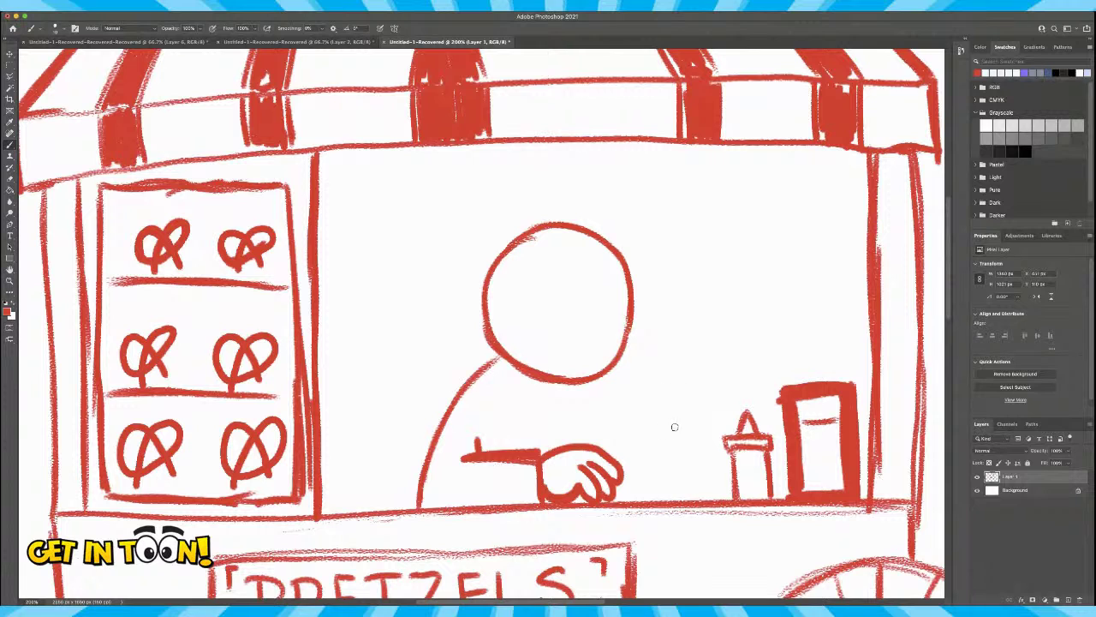
Draw the far side of the vendor's torso down to the counter and a curved raised arm ending in a squared-off sleeve.
{"action": "left_click_drag", "start_coordinate": [629, 391], "coordinate": [665, 501]}
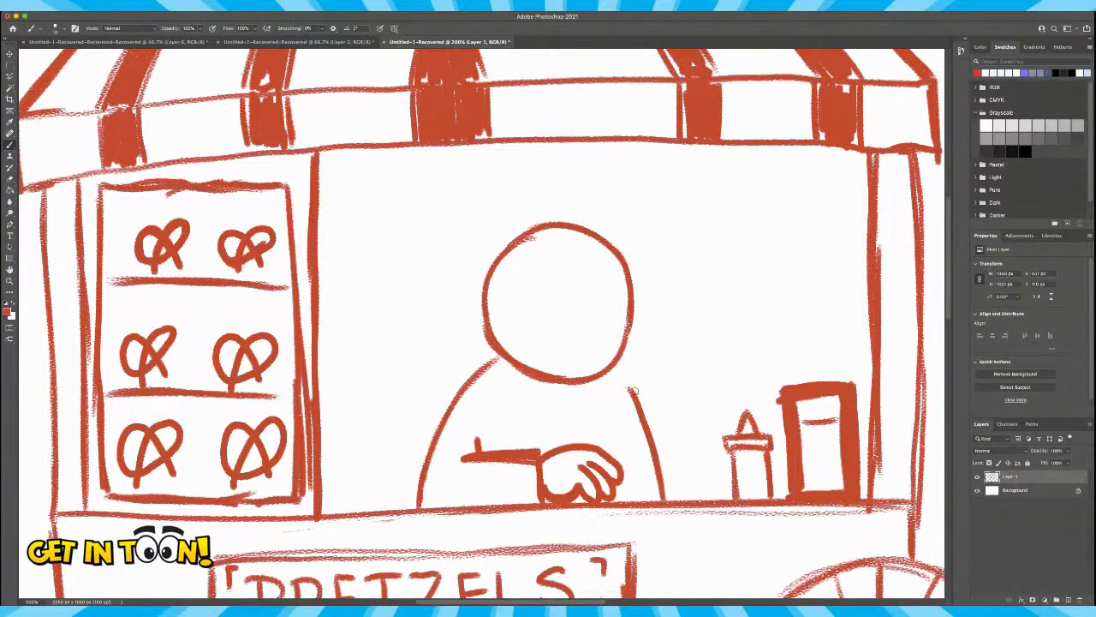
{"action": "mouse_move", "coordinate": [626, 353]}
{"action": "left_mouse_down"}
{"action": "mouse_move", "coordinate": [649, 353]}
{"action": "mouse_move", "coordinate": [715, 282]}
{"action": "left_mouse_up"}
{"action": "mouse_move", "coordinate": [642, 404]}
{"action": "left_mouse_down"}
{"action": "mouse_move", "coordinate": [719, 364]}
{"action": "mouse_move", "coordinate": [682, 394]}
{"action": "mouse_move", "coordinate": [740, 317]}
{"action": "left_mouse_up"}
{"action": "mouse_move", "coordinate": [714, 283]}
{"action": "left_mouse_down"}
{"action": "mouse_move", "coordinate": [754, 302]}
{"action": "mouse_move", "coordinate": [712, 373]}
{"action": "left_mouse_up"}
{"action": "left_click_drag", "start_coordinate": [752, 301], "coordinate": [712, 367]}
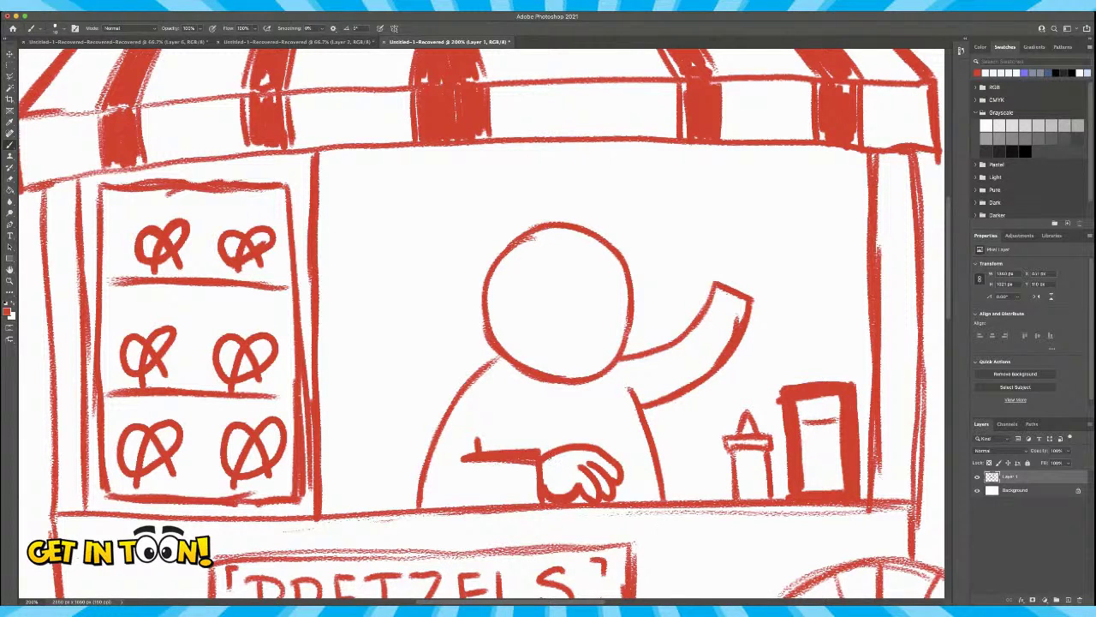
Add cuff bands to both sleeves, and draw a solid bow tie with pointed collar flaps beneath the vendor's head.
{"action": "left_click_drag", "start_coordinate": [525, 460], "coordinate": [525, 503]}
{"action": "left_click_drag", "start_coordinate": [721, 302], "coordinate": [743, 310]}
{"action": "left_click_drag", "start_coordinate": [532, 495], "coordinate": [530, 496]}
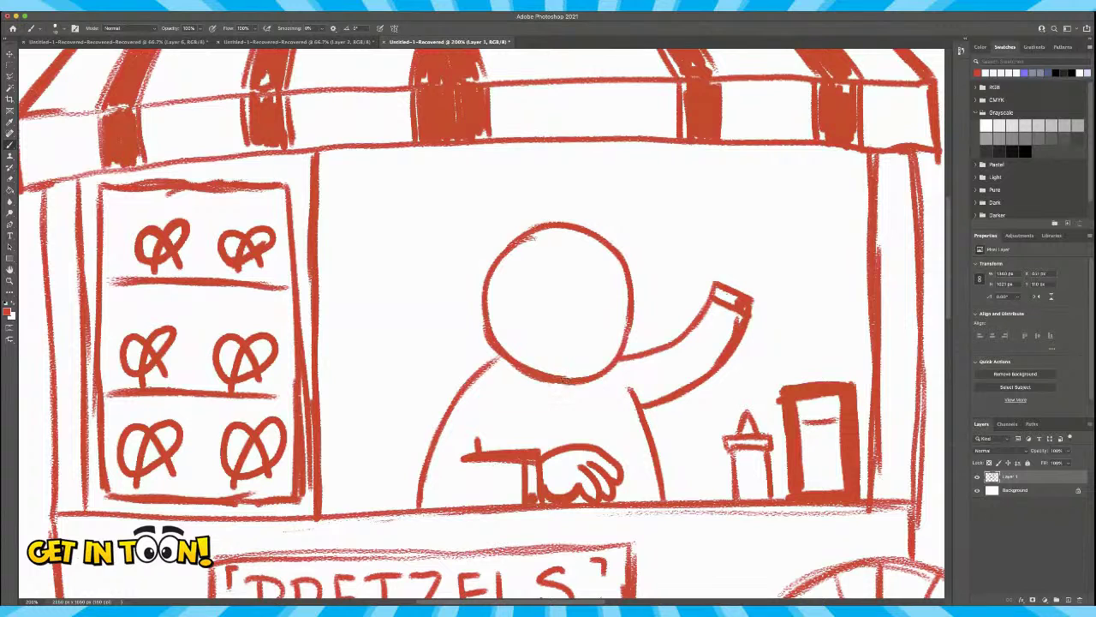
{"action": "mouse_move", "coordinate": [566, 382]}
{"action": "left_mouse_down"}
{"action": "mouse_move", "coordinate": [541, 363]}
{"action": "mouse_move", "coordinate": [543, 393]}
{"action": "mouse_move", "coordinate": [565, 385]}
{"action": "mouse_move", "coordinate": [546, 377]}
{"action": "mouse_move", "coordinate": [595, 361]}
{"action": "mouse_move", "coordinate": [594, 394]}
{"action": "mouse_move", "coordinate": [581, 382]}
{"action": "left_mouse_up"}
{"action": "mouse_move", "coordinate": [498, 356]}
{"action": "left_mouse_down"}
{"action": "mouse_move", "coordinate": [526, 402]}
{"action": "mouse_move", "coordinate": [566, 373]}
{"action": "mouse_move", "coordinate": [606, 392]}
{"action": "left_mouse_up"}
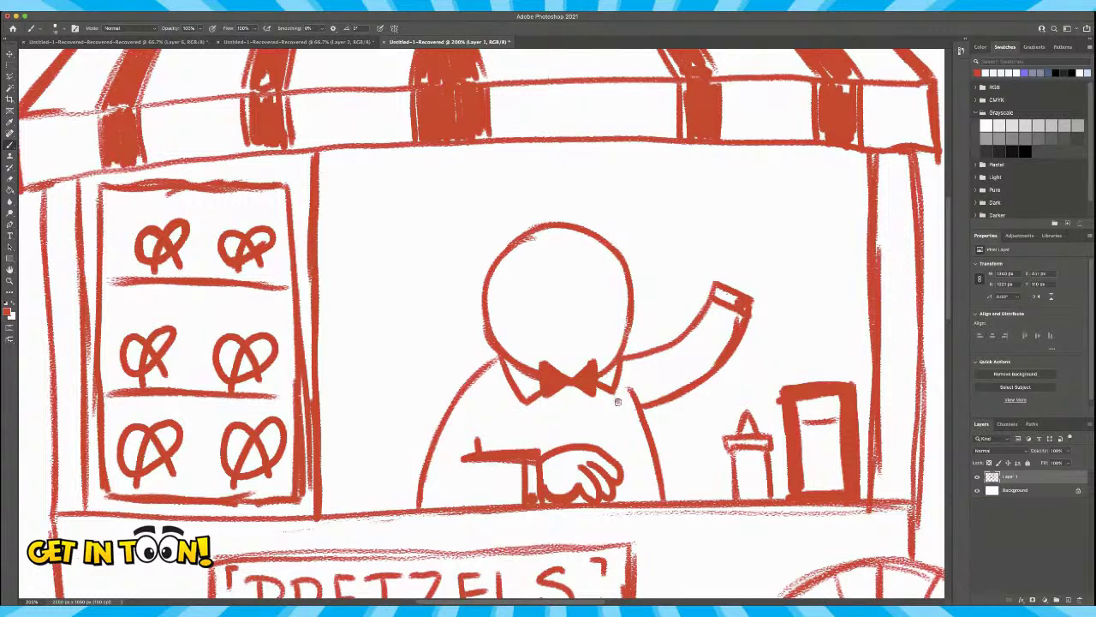
Fill the vendor's shirt with stripes running down the torso and along both the resting and the raised sleeve.
{"action": "left_click_drag", "start_coordinate": [617, 398], "coordinate": [637, 505]}
{"action": "left_click_drag", "start_coordinate": [594, 399], "coordinate": [596, 447]}
{"action": "left_click_drag", "start_coordinate": [564, 397], "coordinate": [565, 447]}
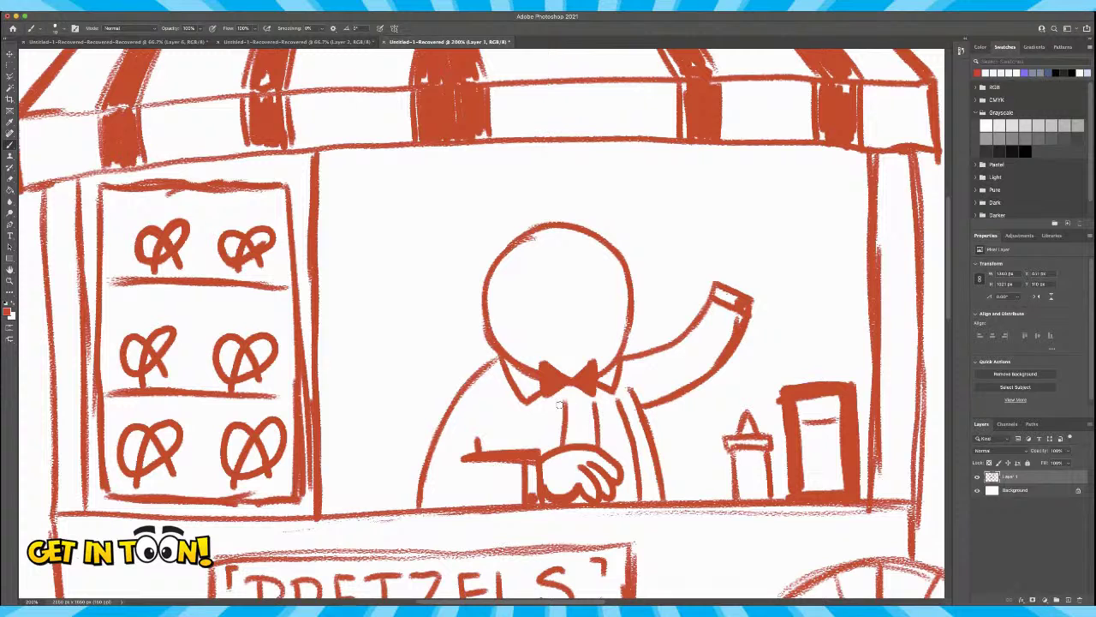
{"action": "mouse_move", "coordinate": [498, 365]}
{"action": "left_mouse_down"}
{"action": "mouse_move", "coordinate": [463, 418]}
{"action": "mouse_move", "coordinate": [440, 493]}
{"action": "mouse_move", "coordinate": [465, 461]}
{"action": "mouse_move", "coordinate": [447, 498]}
{"action": "mouse_move", "coordinate": [519, 497]}
{"action": "left_mouse_up"}
{"action": "left_click_drag", "start_coordinate": [450, 478], "coordinate": [517, 477]}
{"action": "left_click_drag", "start_coordinate": [507, 379], "coordinate": [491, 441]}
{"action": "left_click_drag", "start_coordinate": [530, 407], "coordinate": [525, 446]}
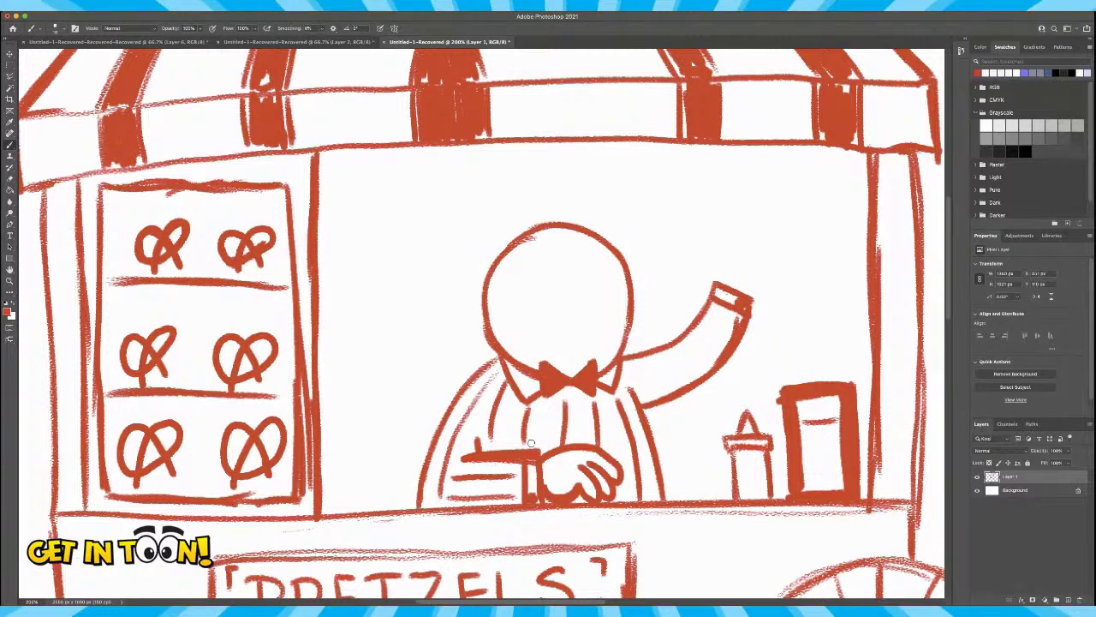
{"action": "left_click_drag", "start_coordinate": [632, 374], "coordinate": [716, 326]}
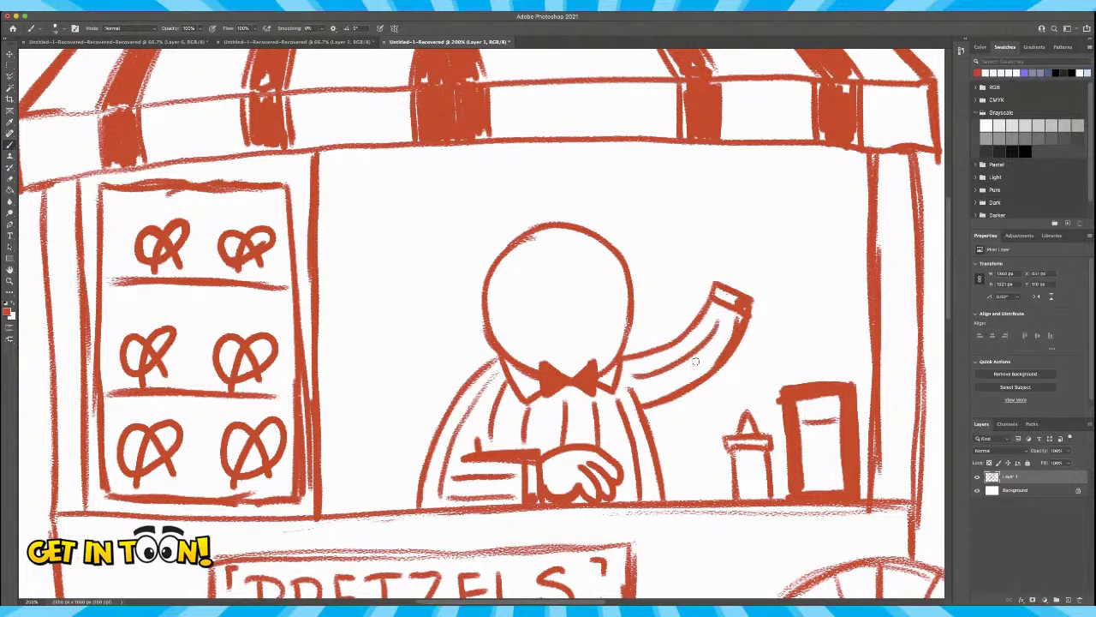
{"action": "left_click_drag", "start_coordinate": [641, 392], "coordinate": [719, 332]}
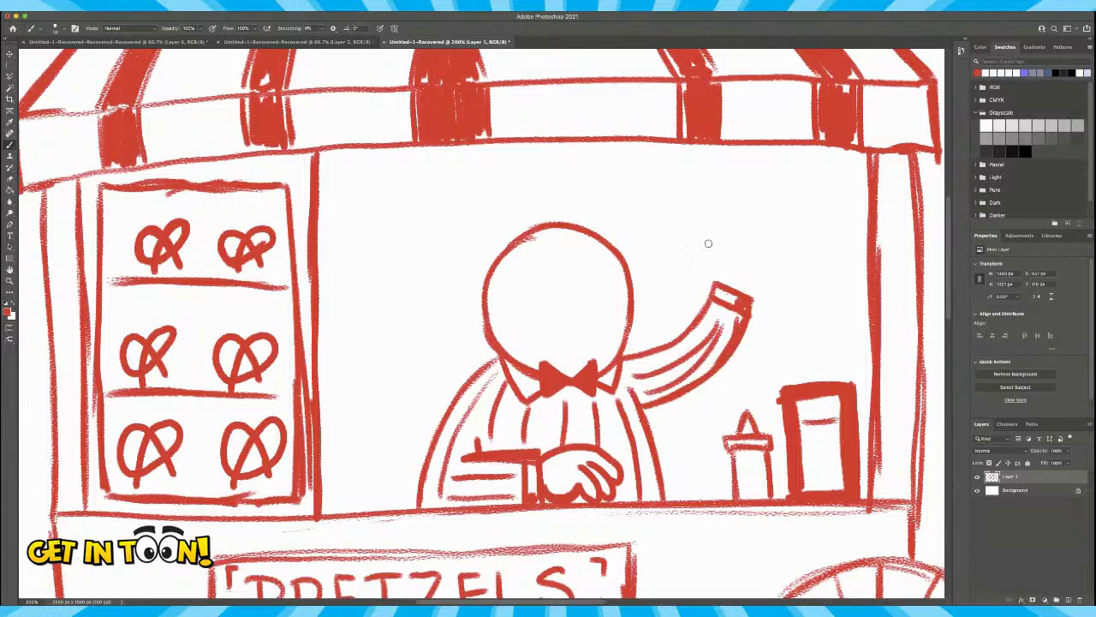
Draw a small flared hat with vertical stripes on top of the vendor's head.
{"action": "mouse_move", "coordinate": [523, 231]}
{"action": "left_mouse_down"}
{"action": "mouse_move", "coordinate": [517, 203]}
{"action": "mouse_move", "coordinate": [574, 187]}
{"action": "mouse_move", "coordinate": [599, 195]}
{"action": "mouse_move", "coordinate": [599, 229]}
{"action": "left_mouse_up"}
{"action": "left_click_drag", "start_coordinate": [536, 197], "coordinate": [540, 225]}
{"action": "left_click_drag", "start_coordinate": [560, 187], "coordinate": [563, 221]}
{"action": "left_click_drag", "start_coordinate": [584, 186], "coordinate": [579, 232]}
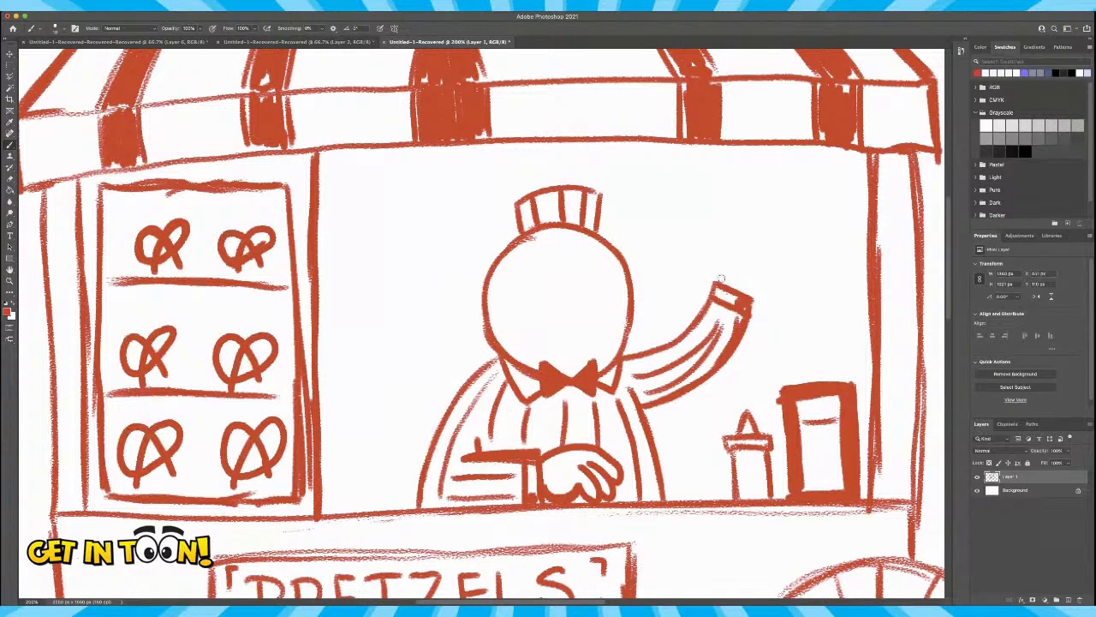
Draw the raised hand gripping a thick looped pretzel, erasing the pretzel line that overlaps the fingers.
{"action": "mouse_move", "coordinate": [701, 263]}
{"action": "left_mouse_down"}
{"action": "mouse_move", "coordinate": [720, 257]}
{"action": "mouse_move", "coordinate": [742, 272]}
{"action": "mouse_move", "coordinate": [724, 272]}
{"action": "left_mouse_up"}
{"action": "mouse_move", "coordinate": [769, 263]}
{"action": "left_mouse_down"}
{"action": "mouse_move", "coordinate": [716, 211]}
{"action": "mouse_move", "coordinate": [697, 243]}
{"action": "mouse_move", "coordinate": [732, 261]}
{"action": "mouse_move", "coordinate": [766, 258]}
{"action": "mouse_move", "coordinate": [786, 209]}
{"action": "mouse_move", "coordinate": [735, 264]}
{"action": "mouse_move", "coordinate": [760, 209]}
{"action": "mouse_move", "coordinate": [781, 240]}
{"action": "mouse_move", "coordinate": [749, 256]}
{"action": "mouse_move", "coordinate": [709, 221]}
{"action": "mouse_move", "coordinate": [735, 224]}
{"action": "mouse_move", "coordinate": [762, 264]}
{"action": "mouse_move", "coordinate": [734, 256]}
{"action": "left_mouse_up"}
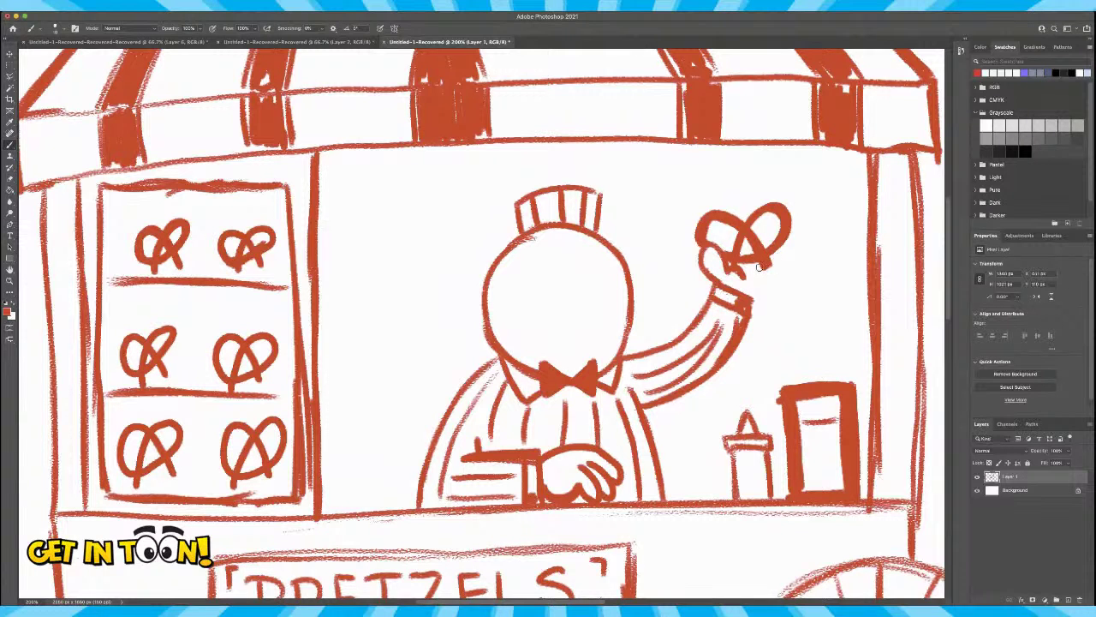
{"action": "mouse_move", "coordinate": [752, 297]}
{"action": "left_mouse_down"}
{"action": "mouse_move", "coordinate": [776, 273]}
{"action": "mouse_move", "coordinate": [754, 283]}
{"action": "mouse_move", "coordinate": [776, 276]}
{"action": "left_mouse_up"}
{"action": "left_click", "coordinate": [10, 178]}
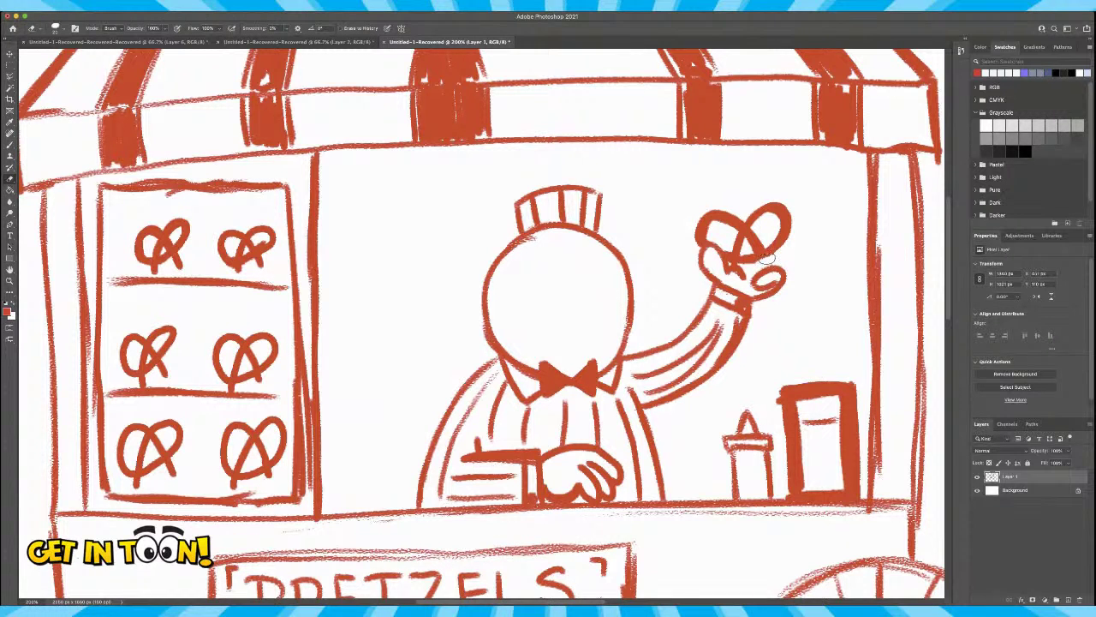
{"action": "left_click", "coordinate": [10, 145]}
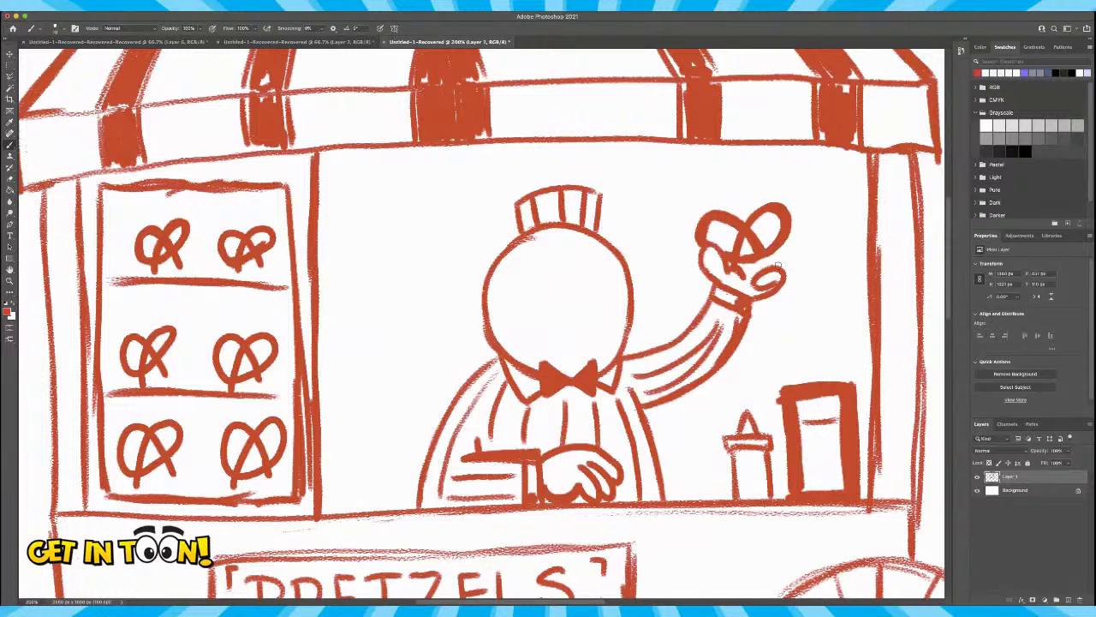
{"action": "mouse_move", "coordinate": [777, 266]}
{"action": "left_mouse_down"}
{"action": "mouse_move", "coordinate": [776, 256]}
{"action": "mouse_move", "coordinate": [766, 269]}
{"action": "left_mouse_up"}
Draw the vendor's face with two round eyes and solid pupils, thick eyebrows under the hat and a bulbous nose.
{"action": "left_click_drag", "start_coordinate": [545, 274], "coordinate": [578, 275]}
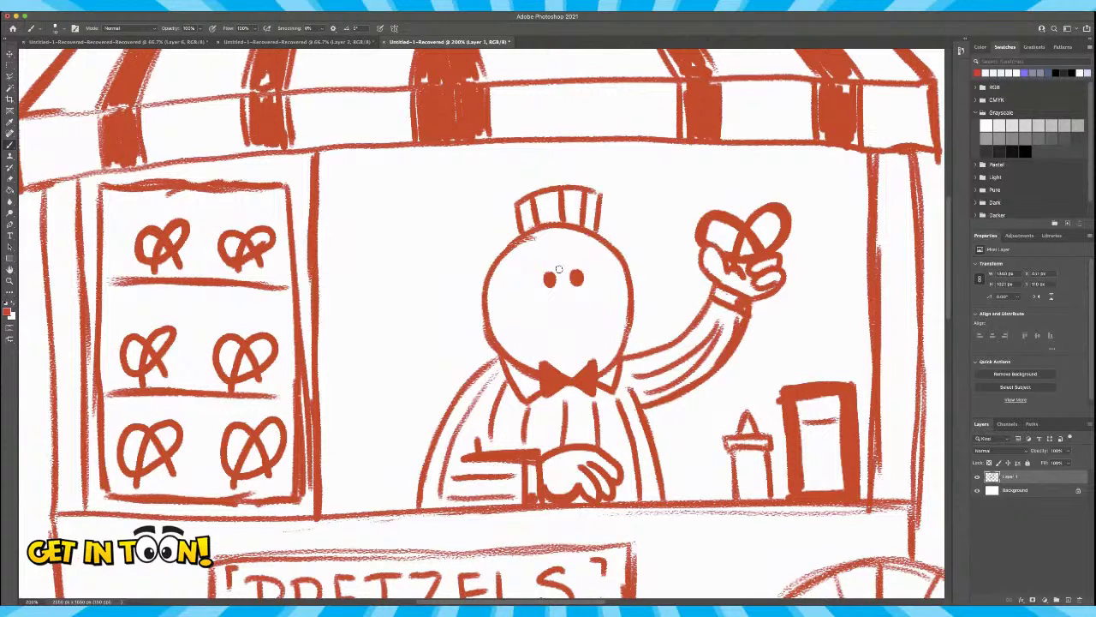
{"action": "mouse_move", "coordinate": [555, 255]}
{"action": "left_mouse_down"}
{"action": "mouse_move", "coordinate": [532, 278]}
{"action": "mouse_move", "coordinate": [565, 290]}
{"action": "mouse_move", "coordinate": [587, 259]}
{"action": "mouse_move", "coordinate": [559, 265]}
{"action": "left_mouse_up"}
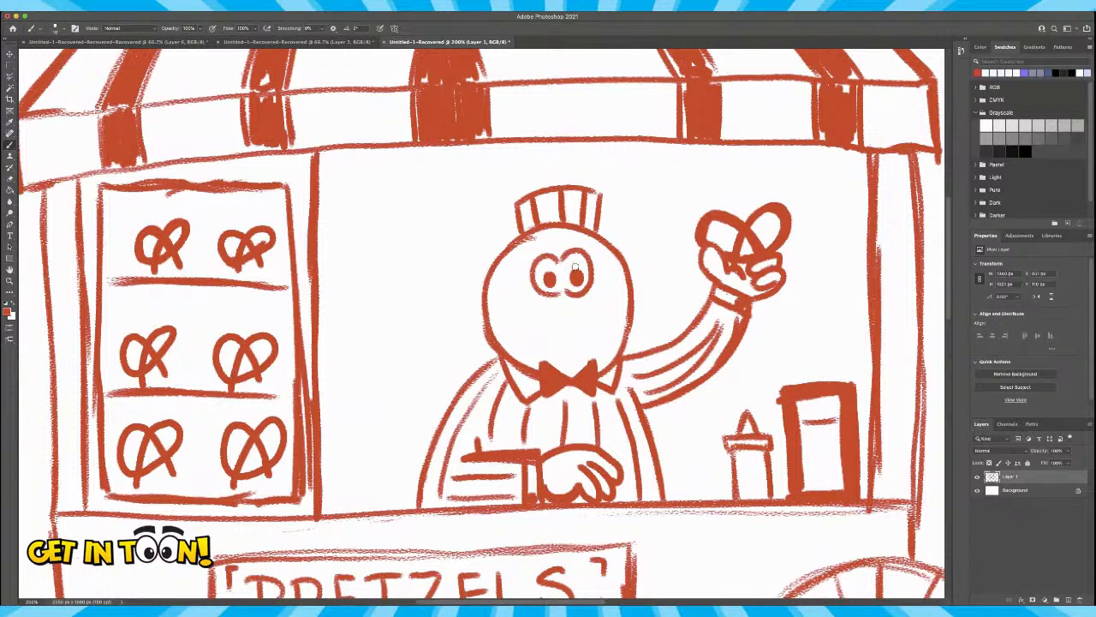
{"action": "mouse_move", "coordinate": [528, 254]}
{"action": "left_mouse_down"}
{"action": "mouse_move", "coordinate": [545, 229]}
{"action": "mouse_move", "coordinate": [526, 247]}
{"action": "mouse_move", "coordinate": [546, 233]}
{"action": "mouse_move", "coordinate": [599, 249]}
{"action": "mouse_move", "coordinate": [586, 237]}
{"action": "left_mouse_up"}
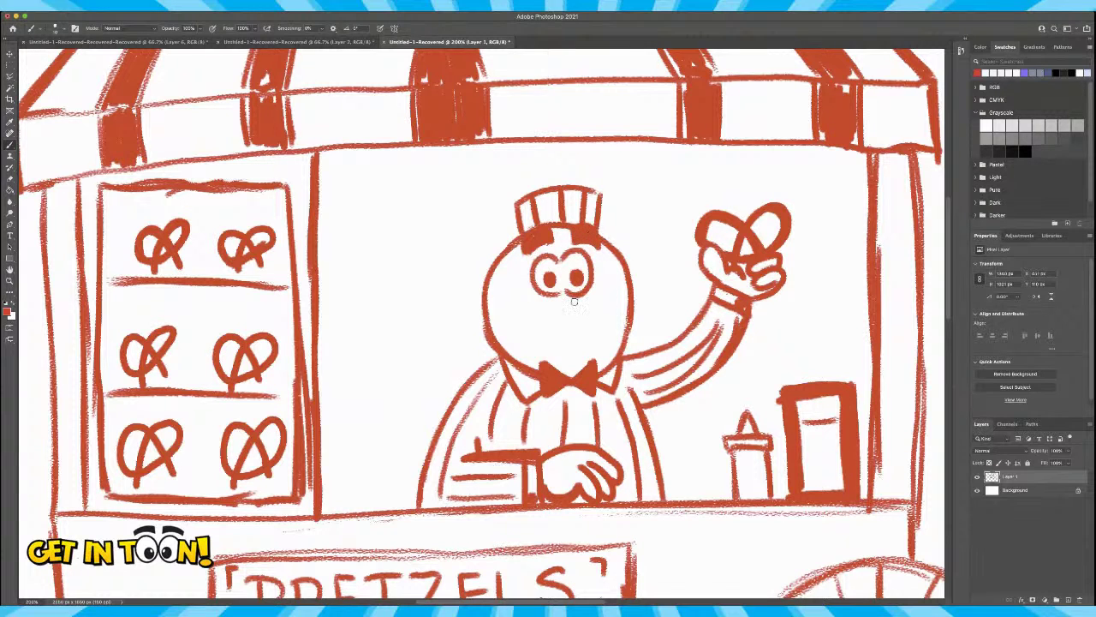
{"action": "mouse_move", "coordinate": [568, 293]}
{"action": "left_mouse_down"}
{"action": "mouse_move", "coordinate": [597, 298]}
{"action": "mouse_move", "coordinate": [550, 317]}
{"action": "left_mouse_up"}
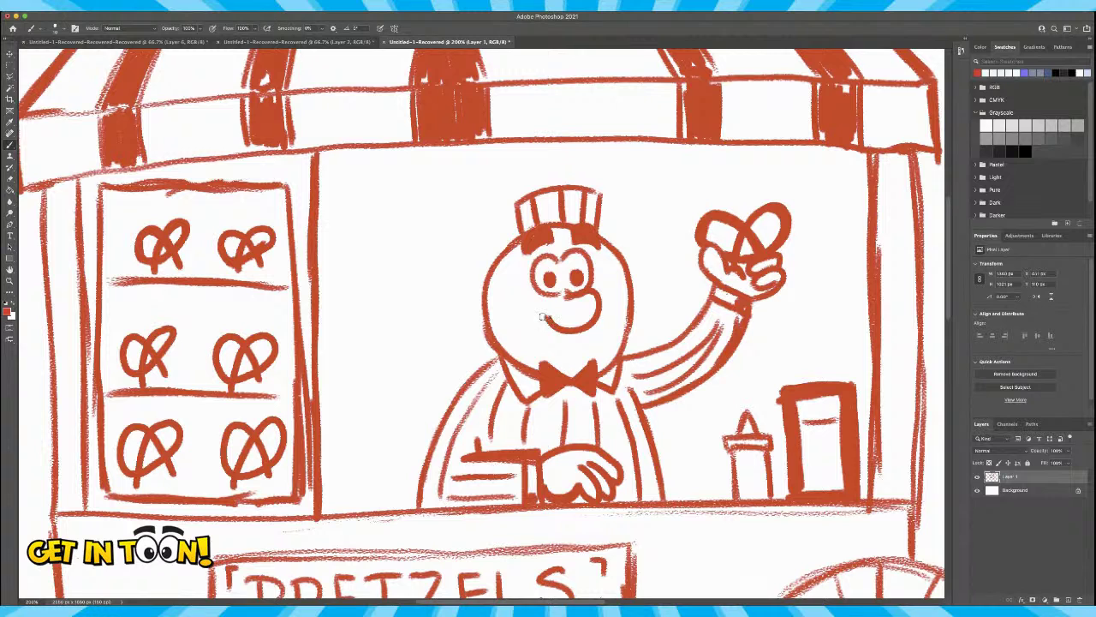
Draw a large solid handlebar mustache curling up past the cheeks, with a small smile beneath it.
{"action": "mouse_move", "coordinate": [546, 318]}
{"action": "left_mouse_down"}
{"action": "mouse_move", "coordinate": [479, 338]}
{"action": "mouse_move", "coordinate": [465, 306]}
{"action": "mouse_move", "coordinate": [517, 327]}
{"action": "mouse_move", "coordinate": [553, 322]}
{"action": "mouse_move", "coordinate": [465, 321]}
{"action": "mouse_move", "coordinate": [462, 301]}
{"action": "left_mouse_up"}
{"action": "mouse_move", "coordinate": [589, 324]}
{"action": "left_mouse_down"}
{"action": "mouse_move", "coordinate": [660, 296]}
{"action": "mouse_move", "coordinate": [649, 315]}
{"action": "left_mouse_up"}
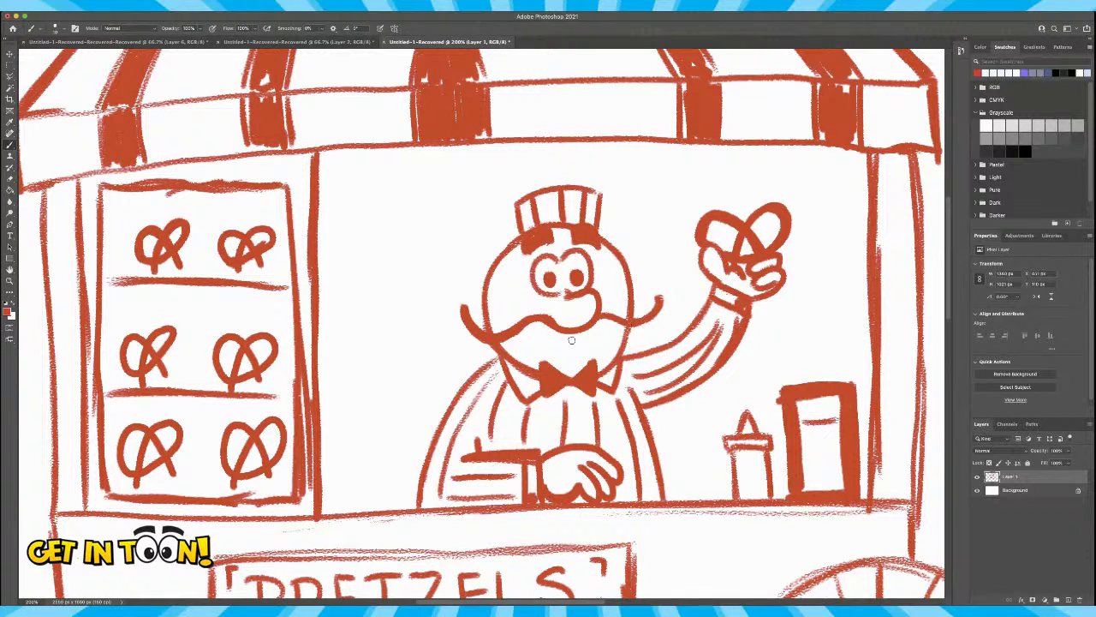
{"action": "mouse_move", "coordinate": [461, 305]}
{"action": "left_mouse_down"}
{"action": "mouse_move", "coordinate": [512, 357]}
{"action": "mouse_move", "coordinate": [606, 332]}
{"action": "mouse_move", "coordinate": [571, 333]}
{"action": "mouse_move", "coordinate": [637, 349]}
{"action": "mouse_move", "coordinate": [614, 348]}
{"action": "mouse_move", "coordinate": [655, 328]}
{"action": "mouse_move", "coordinate": [662, 300]}
{"action": "left_mouse_up"}
{"action": "mouse_move", "coordinate": [473, 334]}
{"action": "left_mouse_down"}
{"action": "mouse_move", "coordinate": [511, 352]}
{"action": "mouse_move", "coordinate": [525, 328]}
{"action": "mouse_move", "coordinate": [596, 332]}
{"action": "mouse_move", "coordinate": [580, 331]}
{"action": "mouse_move", "coordinate": [591, 339]}
{"action": "mouse_move", "coordinate": [608, 320]}
{"action": "mouse_move", "coordinate": [603, 343]}
{"action": "mouse_move", "coordinate": [614, 320]}
{"action": "mouse_move", "coordinate": [625, 322]}
{"action": "mouse_move", "coordinate": [614, 340]}
{"action": "mouse_move", "coordinate": [622, 348]}
{"action": "mouse_move", "coordinate": [654, 320]}
{"action": "left_mouse_up"}
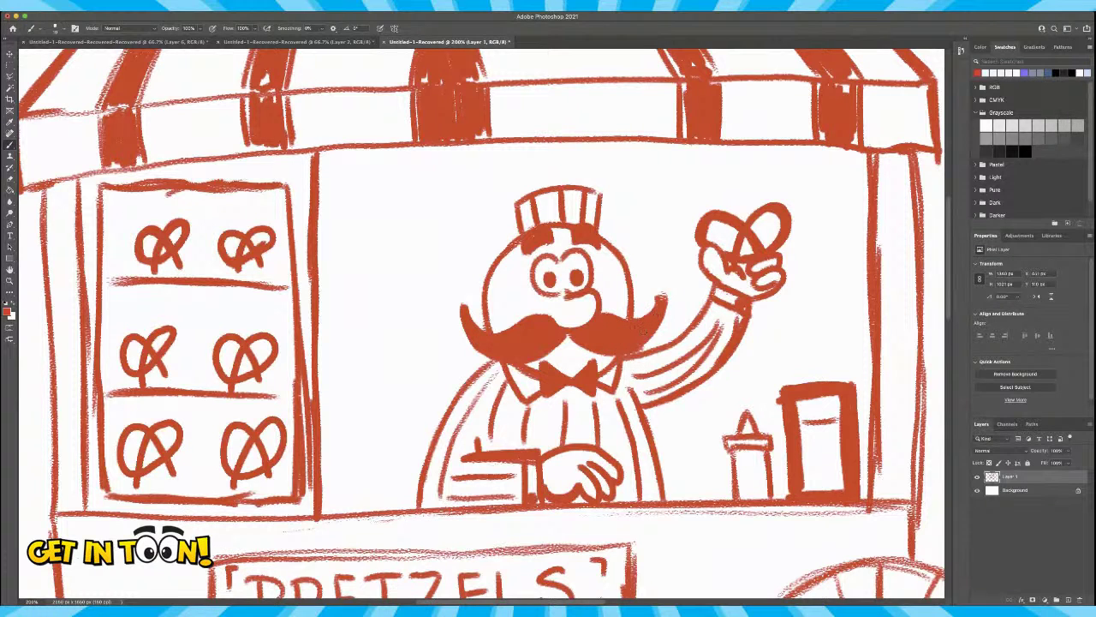
{"action": "left_click_drag", "start_coordinate": [557, 349], "coordinate": [574, 343]}
Draw an ear on each side of the vendor's head, erase the head outline inside the left ear and add inner ear lines.
{"action": "left_click_drag", "start_coordinate": [476, 285], "coordinate": [489, 315]}
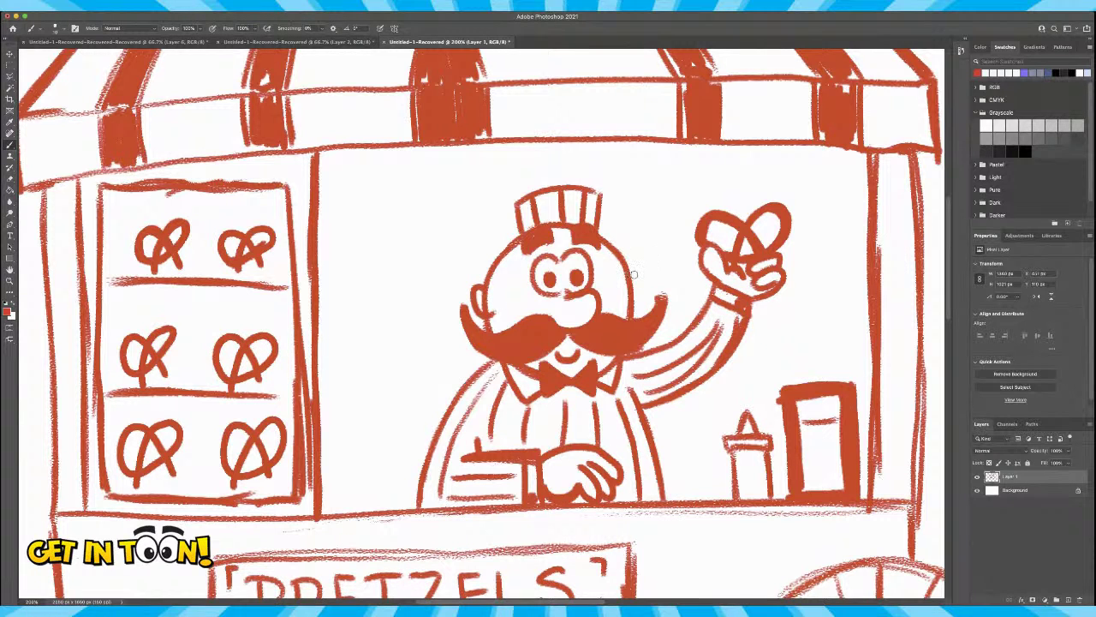
{"action": "key", "text": "ctrl+z"}
{"action": "left_click_drag", "start_coordinate": [476, 283], "coordinate": [487, 319]}
{"action": "left_click_drag", "start_coordinate": [640, 274], "coordinate": [644, 301]}
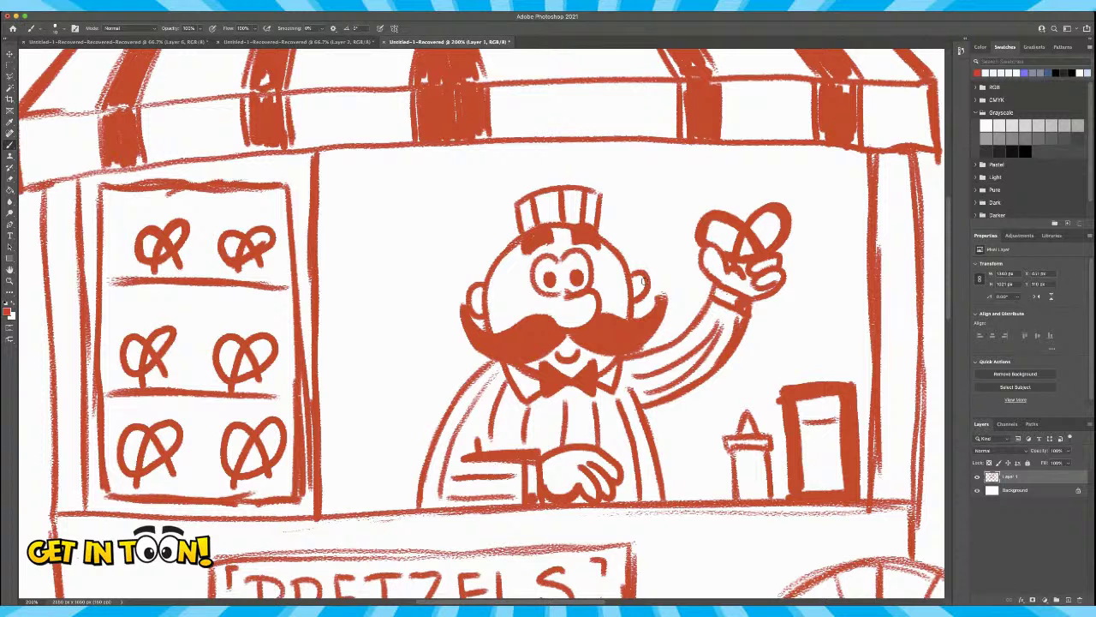
{"action": "key", "text": "e"}
{"action": "mouse_move", "coordinate": [489, 294]}
{"action": "left_mouse_down"}
{"action": "mouse_move", "coordinate": [487, 304]}
{"action": "mouse_move", "coordinate": [495, 299]}
{"action": "left_mouse_up"}
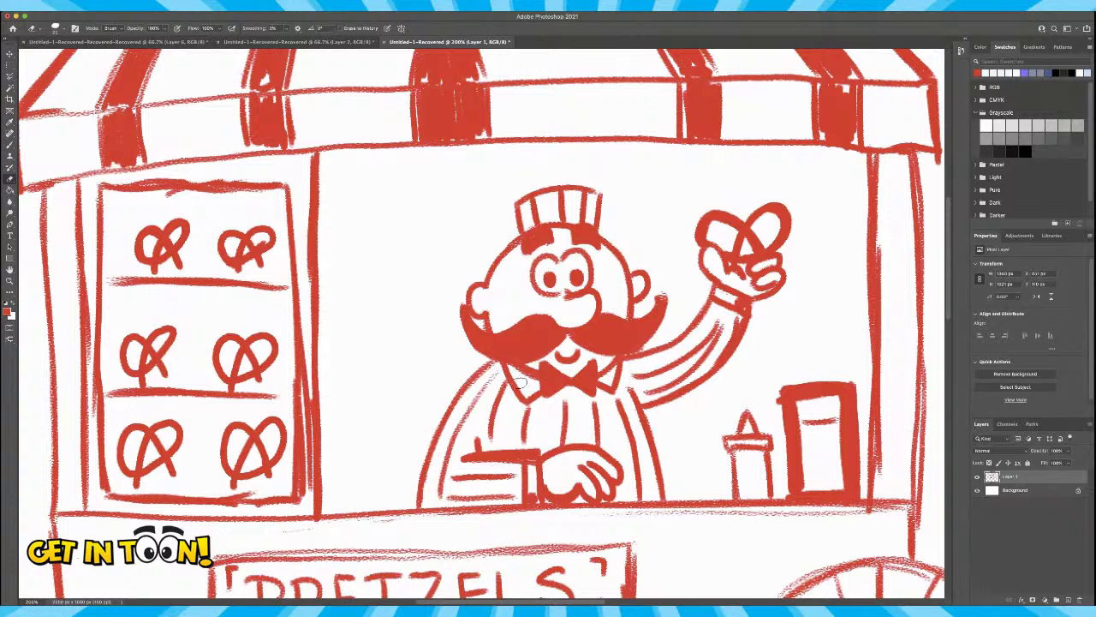
{"action": "key", "text": "b"}
{"action": "left_click_drag", "start_coordinate": [477, 292], "coordinate": [480, 323]}
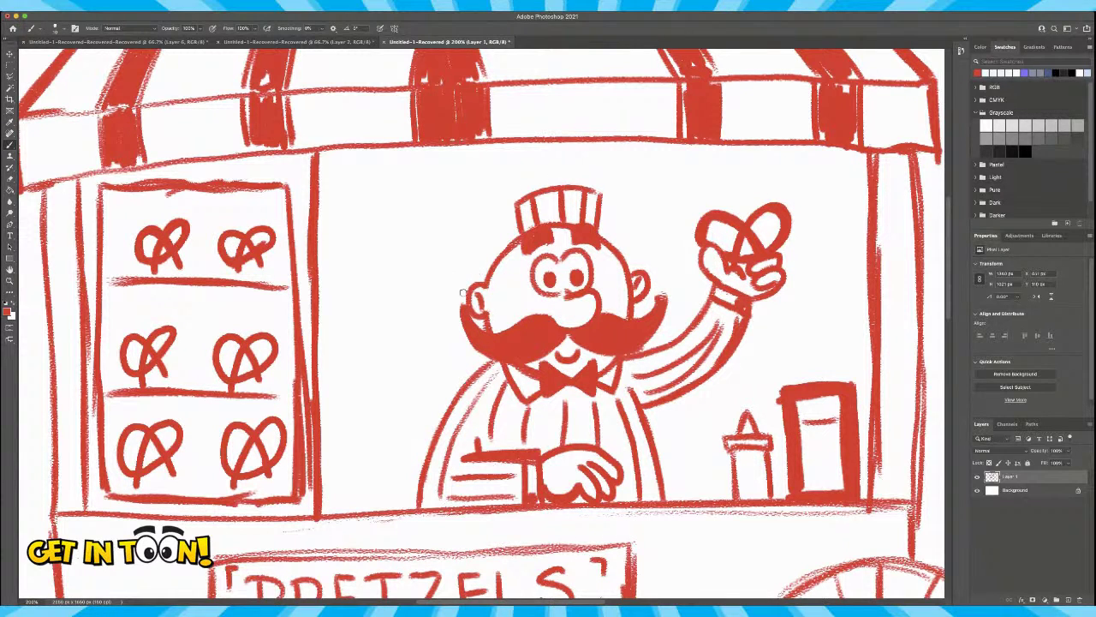
Add solid tufts of hair above both of the vendor's ears.
{"action": "mouse_move", "coordinate": [467, 298]}
{"action": "left_mouse_down"}
{"action": "mouse_move", "coordinate": [464, 256]}
{"action": "mouse_move", "coordinate": [512, 252]}
{"action": "mouse_move", "coordinate": [504, 293]}
{"action": "mouse_move", "coordinate": [488, 293]}
{"action": "left_mouse_up"}
{"action": "mouse_move", "coordinate": [462, 257]}
{"action": "left_mouse_down"}
{"action": "mouse_move", "coordinate": [471, 282]}
{"action": "mouse_move", "coordinate": [477, 253]}
{"action": "mouse_move", "coordinate": [480, 281]}
{"action": "mouse_move", "coordinate": [488, 257]}
{"action": "mouse_move", "coordinate": [492, 285]}
{"action": "mouse_move", "coordinate": [498, 254]}
{"action": "mouse_move", "coordinate": [504, 286]}
{"action": "mouse_move", "coordinate": [504, 268]}
{"action": "left_mouse_up"}
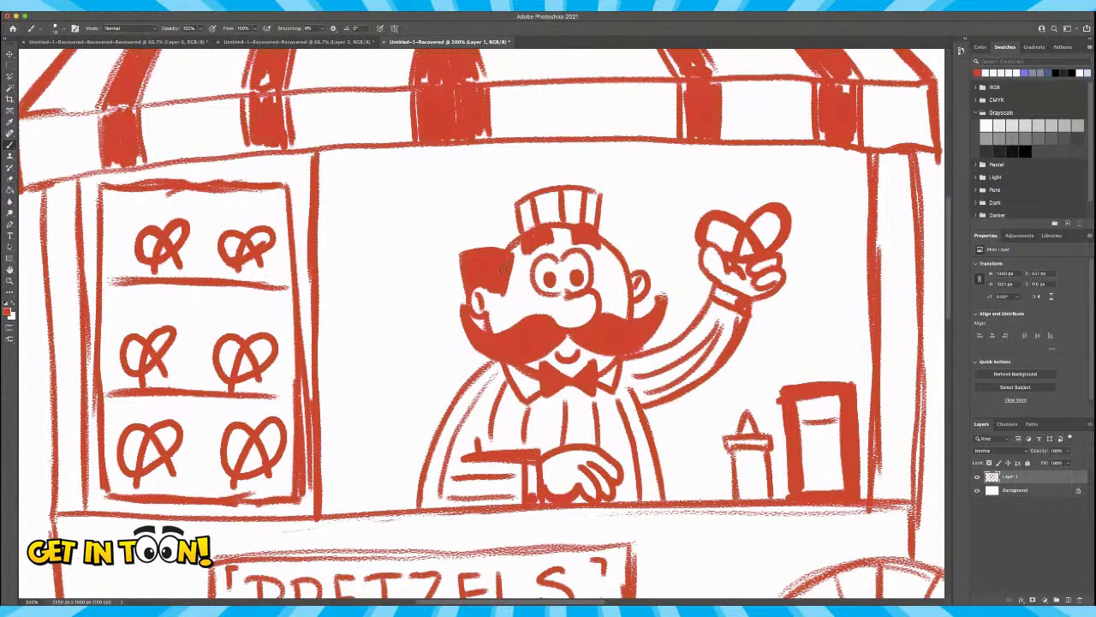
{"action": "mouse_move", "coordinate": [624, 253]}
{"action": "left_mouse_down"}
{"action": "mouse_move", "coordinate": [618, 244]}
{"action": "mouse_move", "coordinate": [630, 267]}
{"action": "left_mouse_up"}
Erase the practice heart and pretzel in the blank area left of the cart.
{"action": "key", "text": "ctrl+0"}
{"action": "key", "text": "ctrl+1"}
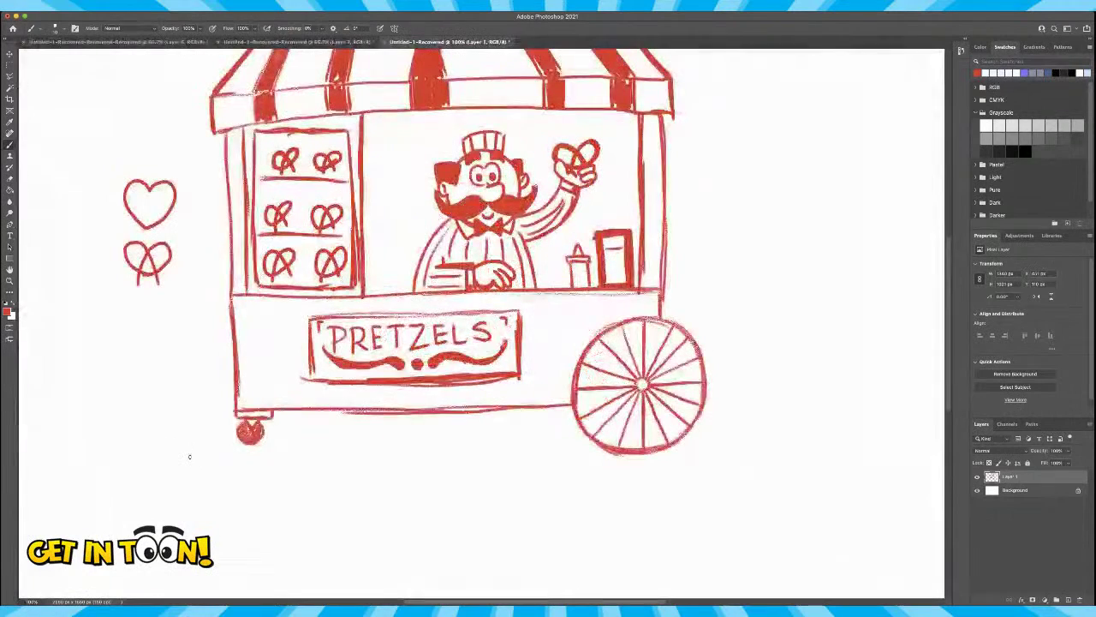
{"action": "left_click", "coordinate": [11, 178]}
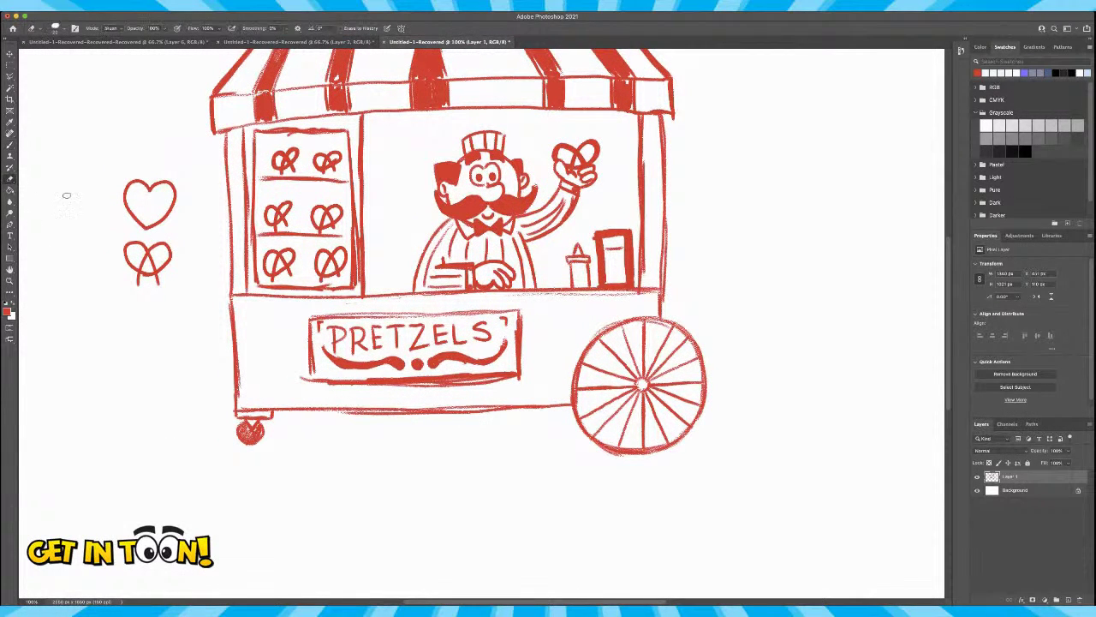
{"action": "mouse_move", "coordinate": [152, 234]}
{"action": "left_mouse_down"}
{"action": "mouse_move", "coordinate": [178, 188]}
{"action": "mouse_move", "coordinate": [154, 266]}
{"action": "mouse_move", "coordinate": [167, 274]}
{"action": "mouse_move", "coordinate": [177, 248]}
{"action": "mouse_move", "coordinate": [156, 199]}
{"action": "mouse_move", "coordinate": [138, 276]}
{"action": "mouse_move", "coordinate": [154, 187]}
{"action": "mouse_move", "coordinate": [139, 180]}
{"action": "mouse_move", "coordinate": [137, 210]}
{"action": "left_mouse_up"}
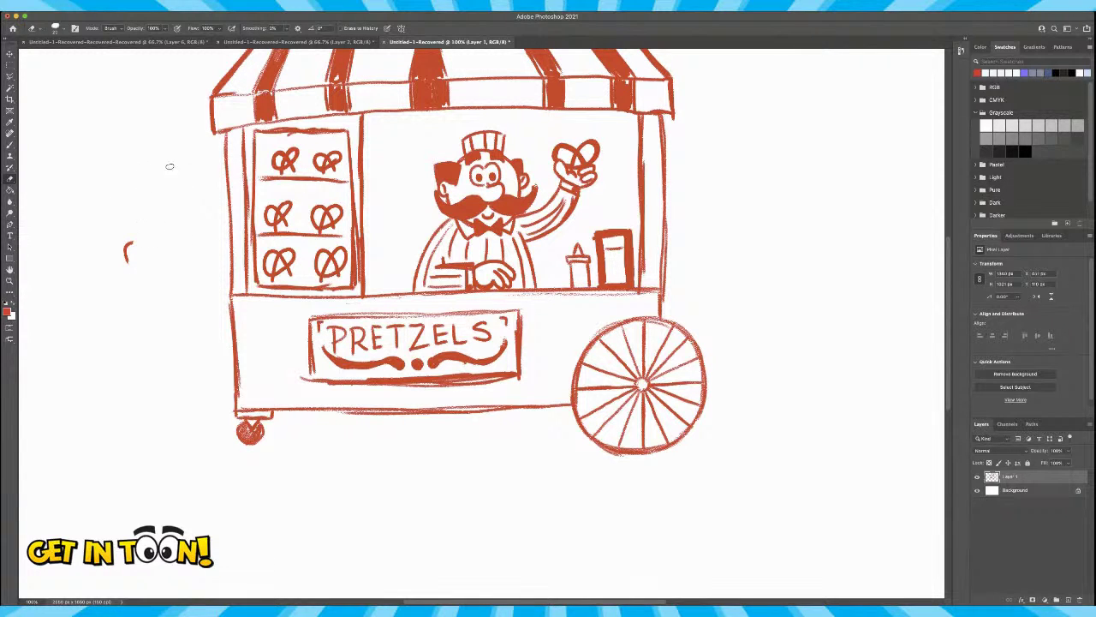
{"action": "key", "text": "super+z"}
{"action": "key", "text": "super+minus"}
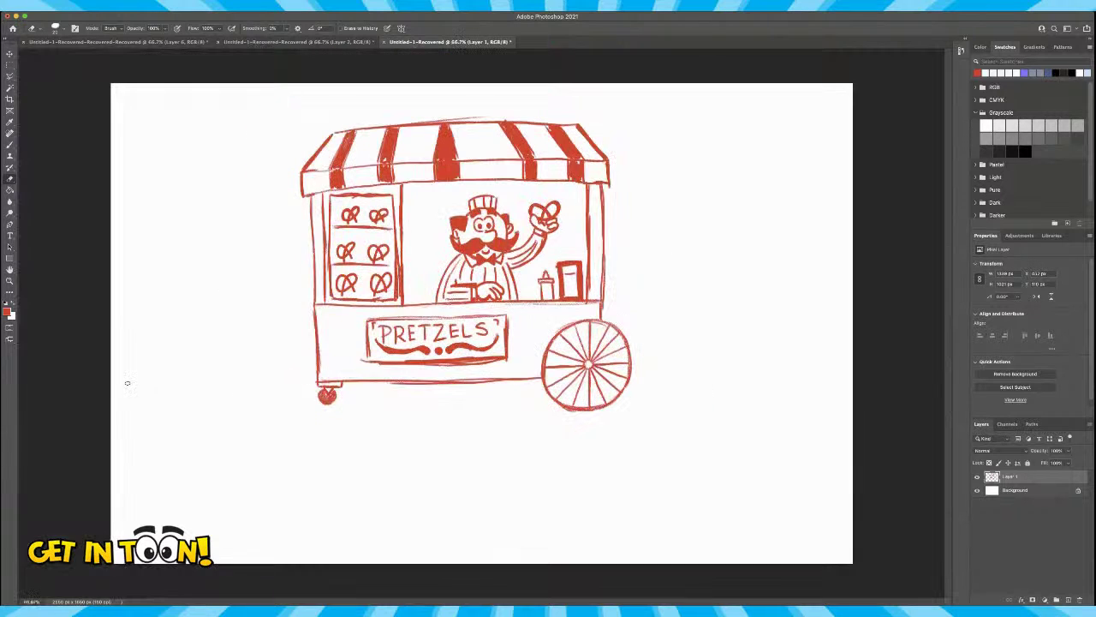
Add curved motion lines on both sides of the raised pretzel and a ground line extending left from the cart's base.
{"action": "left_click", "coordinate": [9, 144]}
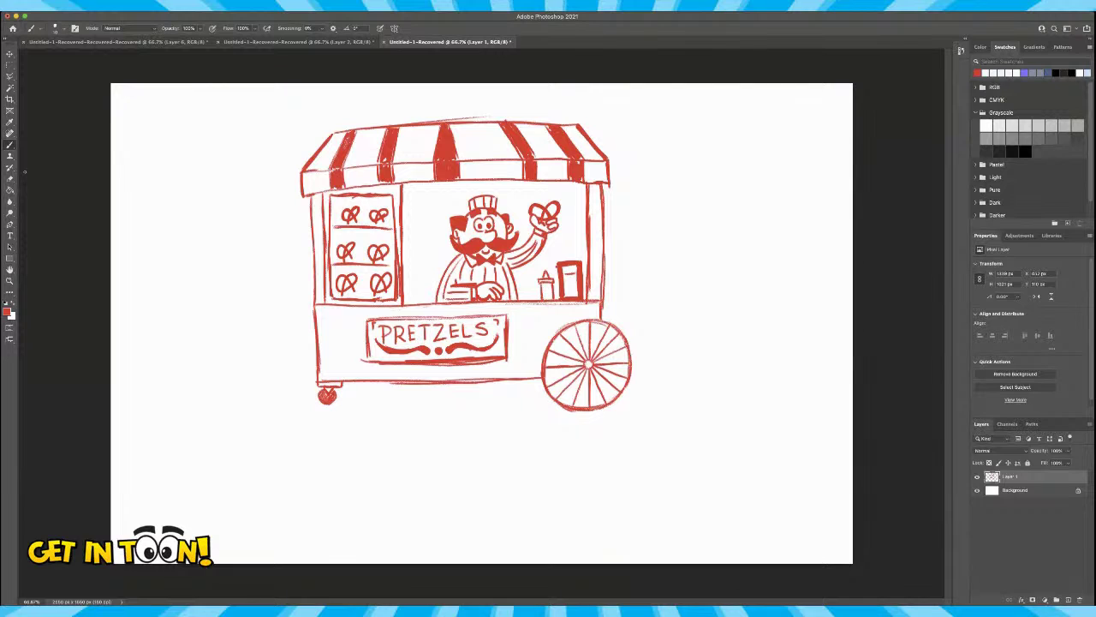
{"action": "mouse_move", "coordinate": [532, 196]}
{"action": "left_mouse_down"}
{"action": "mouse_move", "coordinate": [520, 214]}
{"action": "mouse_move", "coordinate": [566, 245]}
{"action": "left_mouse_up"}
{"action": "mouse_move", "coordinate": [316, 366]}
{"action": "left_mouse_down"}
{"action": "mouse_move", "coordinate": [209, 362]}
{"action": "mouse_move", "coordinate": [305, 370]}
{"action": "mouse_move", "coordinate": [224, 370]}
{"action": "mouse_move", "coordinate": [295, 368]}
{"action": "left_mouse_up"}
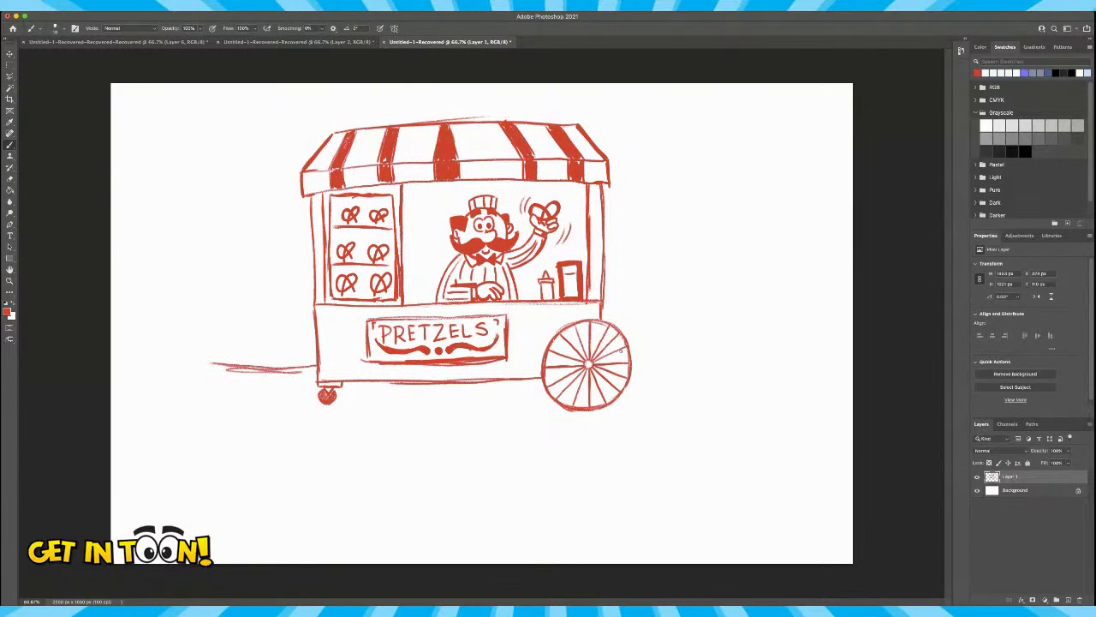
{"action": "left_click_drag", "start_coordinate": [631, 352], "coordinate": [717, 354]}
{"action": "mouse_move", "coordinate": [536, 409]}
{"action": "left_mouse_down"}
{"action": "mouse_move", "coordinate": [671, 404]}
{"action": "mouse_move", "coordinate": [525, 411]}
{"action": "mouse_move", "coordinate": [676, 404]}
{"action": "mouse_move", "coordinate": [519, 411]}
{"action": "mouse_move", "coordinate": [697, 404]}
{"action": "mouse_move", "coordinate": [514, 410]}
{"action": "left_mouse_up"}
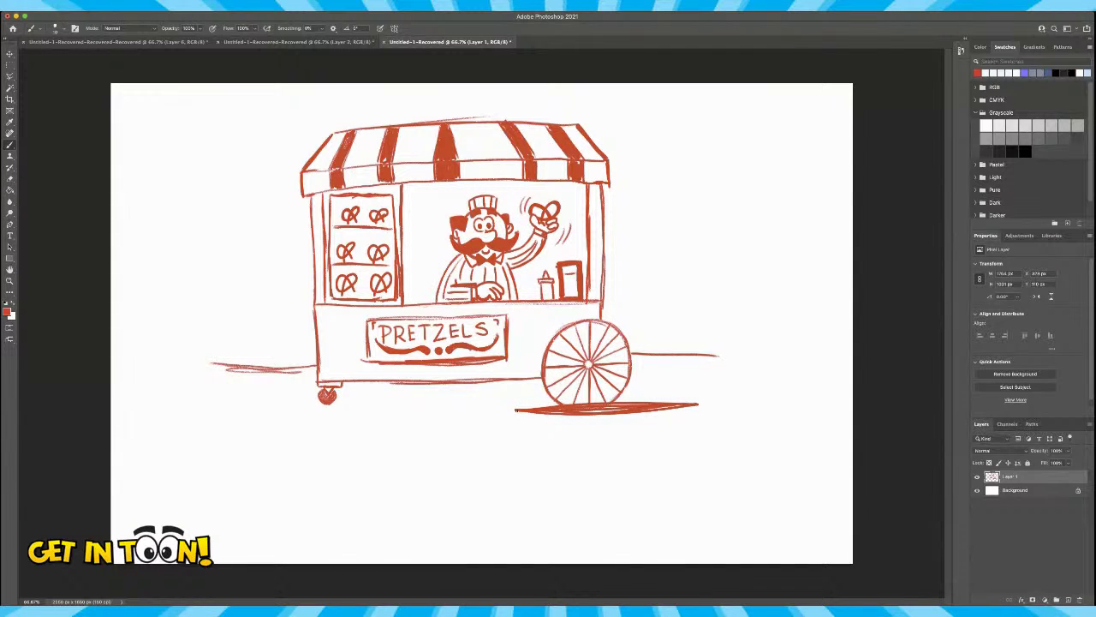
{"action": "key", "text": "super+z"}
{"action": "key", "text": "super+z"}
{"action": "key", "text": "super+z"}
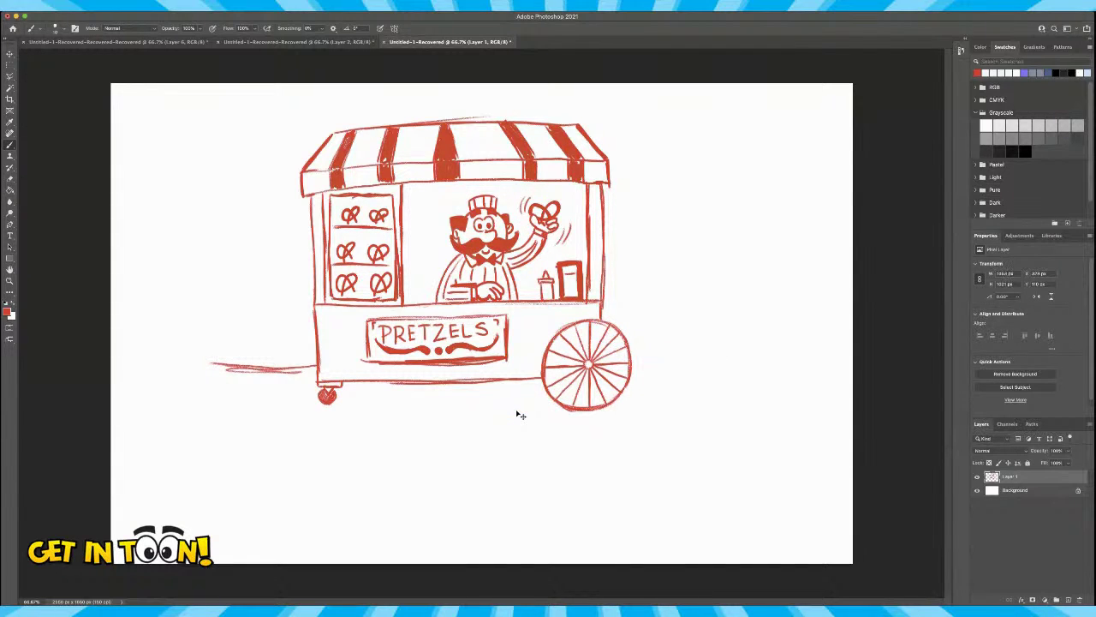
Draw a ground line extending right from the large wheel, and a forked tree trunk with grass tufts left of the cart.
{"action": "left_click_drag", "start_coordinate": [631, 360], "coordinate": [734, 351]}
{"action": "mouse_move", "coordinate": [252, 141]}
{"action": "left_mouse_down"}
{"action": "mouse_move", "coordinate": [221, 190]}
{"action": "mouse_move", "coordinate": [208, 178]}
{"action": "left_mouse_up"}
{"action": "mouse_move", "coordinate": [207, 124]}
{"action": "left_mouse_down"}
{"action": "mouse_move", "coordinate": [208, 179]}
{"action": "mouse_move", "coordinate": [184, 159]}
{"action": "mouse_move", "coordinate": [190, 345]}
{"action": "left_mouse_up"}
{"action": "left_click_drag", "start_coordinate": [190, 281], "coordinate": [176, 372]}
{"action": "left_click_drag", "start_coordinate": [218, 185], "coordinate": [212, 341]}
{"action": "mouse_move", "coordinate": [210, 288]}
{"action": "left_mouse_down"}
{"action": "mouse_move", "coordinate": [224, 384]}
{"action": "mouse_move", "coordinate": [157, 382]}
{"action": "mouse_move", "coordinate": [239, 376]}
{"action": "left_mouse_up"}
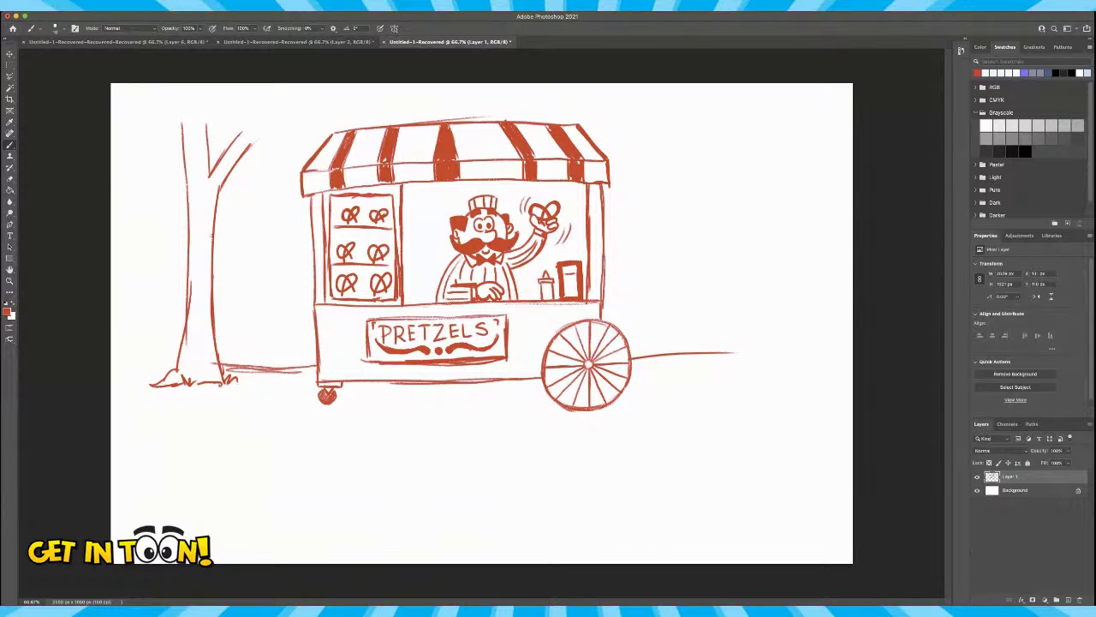
Draw the scalloped lower edge of the tree's foliage across the trunk's branches, reaching the canvas edges on both sides.
{"action": "mouse_move", "coordinate": [178, 115]}
{"action": "left_mouse_down"}
{"action": "mouse_move", "coordinate": [228, 130]}
{"action": "mouse_move", "coordinate": [246, 156]}
{"action": "mouse_move", "coordinate": [249, 146]}
{"action": "mouse_move", "coordinate": [248, 160]}
{"action": "mouse_move", "coordinate": [359, 84]}
{"action": "left_mouse_up"}
{"action": "mouse_move", "coordinate": [181, 145]}
{"action": "left_mouse_down"}
{"action": "mouse_move", "coordinate": [129, 121]}
{"action": "mouse_move", "coordinate": [111, 99]}
{"action": "left_mouse_up"}
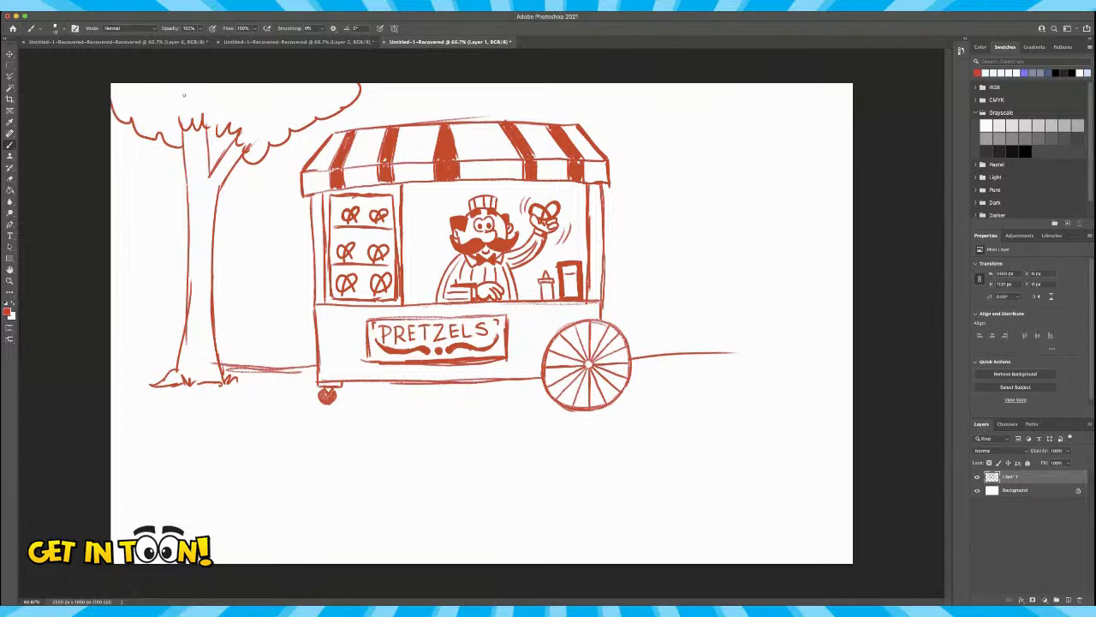
Add leaf marks inside the tree's foliage, bark lines along the trunk, and a short diagonal ground line beside its base.
{"action": "left_click_drag", "start_coordinate": [182, 104], "coordinate": [266, 114]}
{"action": "left_click_drag", "start_coordinate": [151, 98], "coordinate": [151, 109]}
{"action": "left_click_drag", "start_coordinate": [199, 198], "coordinate": [193, 325]}
{"action": "left_click_drag", "start_coordinate": [207, 249], "coordinate": [213, 356]}
{"action": "mouse_move", "coordinate": [219, 178]}
{"action": "left_mouse_down"}
{"action": "mouse_move", "coordinate": [233, 153]}
{"action": "mouse_move", "coordinate": [202, 173]}
{"action": "left_mouse_up"}
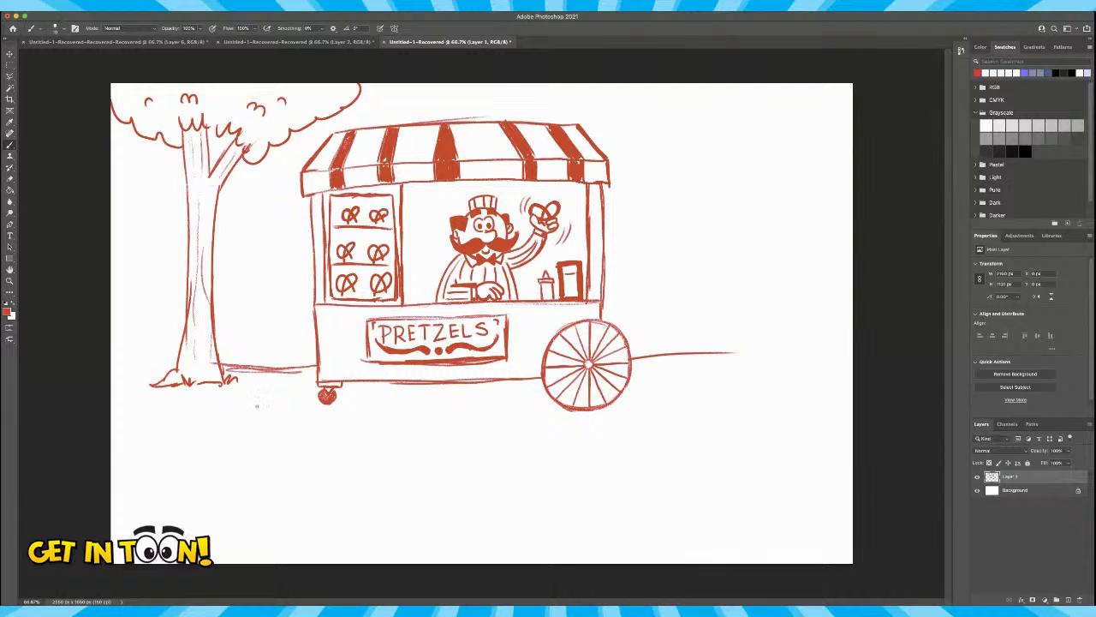
{"action": "mouse_move", "coordinate": [252, 375]}
{"action": "left_mouse_down"}
{"action": "mouse_move", "coordinate": [224, 405]}
{"action": "mouse_move", "coordinate": [231, 397]}
{"action": "left_mouse_up"}
{"action": "left_click_drag", "start_coordinate": [127, 473], "coordinate": [561, 450]}
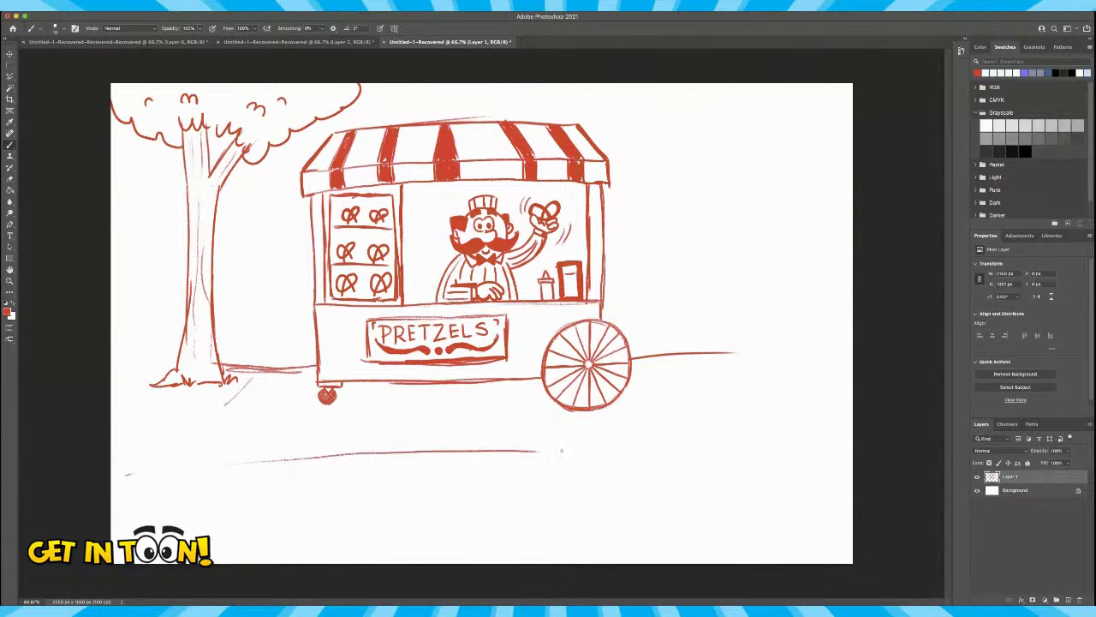
{"action": "key", "text": "super+z"}
{"action": "left_click_drag", "start_coordinate": [141, 477], "coordinate": [862, 453]}
{"action": "key", "text": "super+z"}
{"action": "left_click_drag", "start_coordinate": [142, 449], "coordinate": [797, 441]}
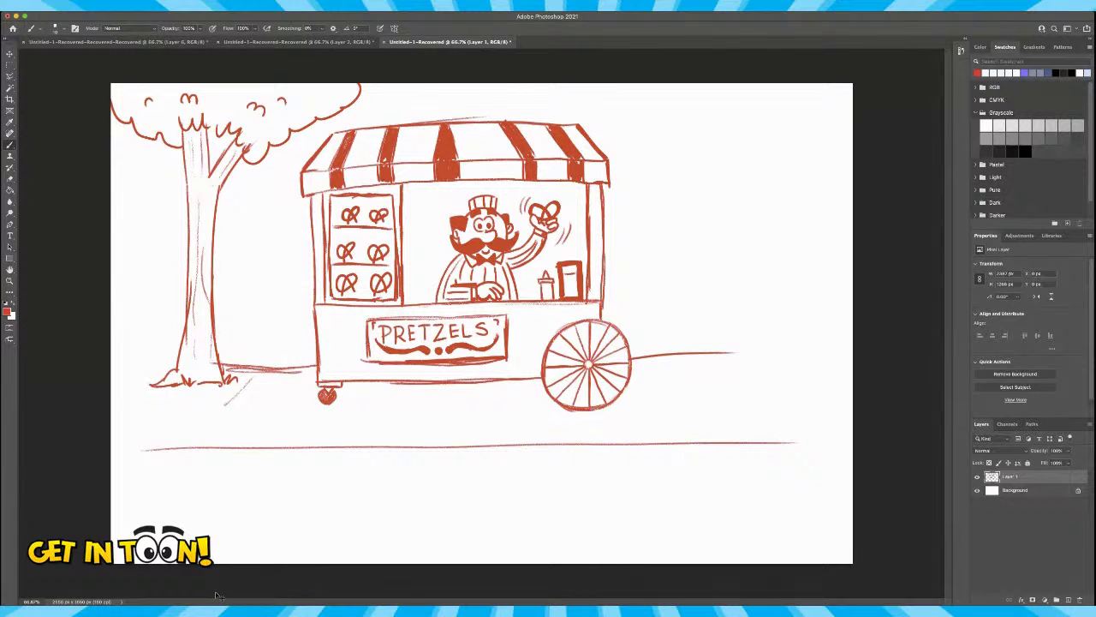
{"action": "key", "text": "super+z"}
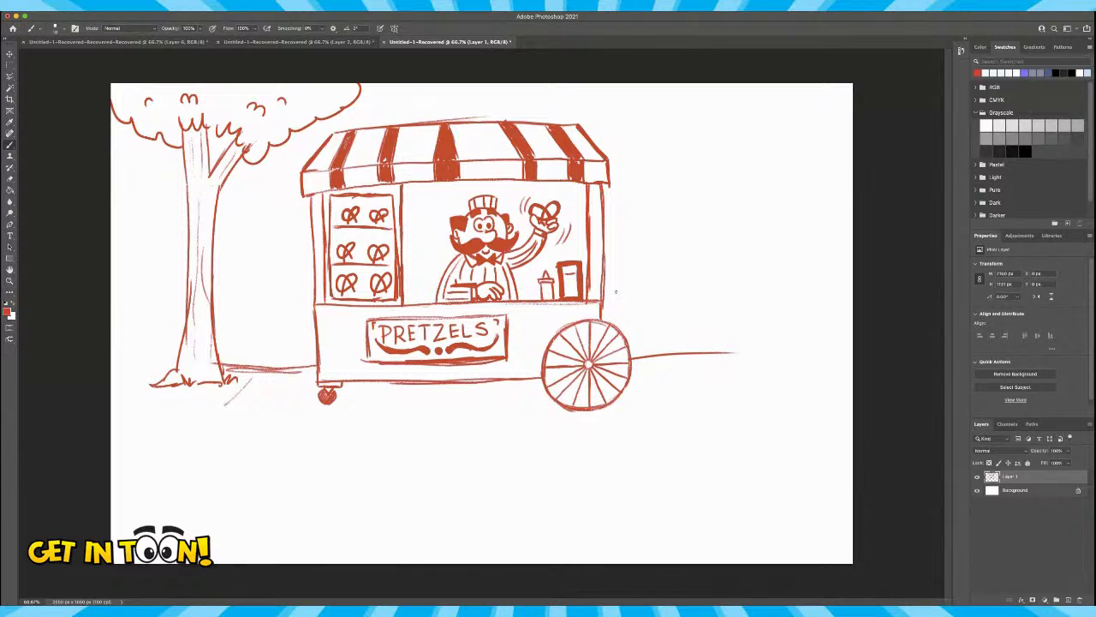
Draw a curved hill line rising from the cart's right side, with a slatted park bench near its crest.
{"action": "left_click_drag", "start_coordinate": [629, 281], "coordinate": [833, 214]}
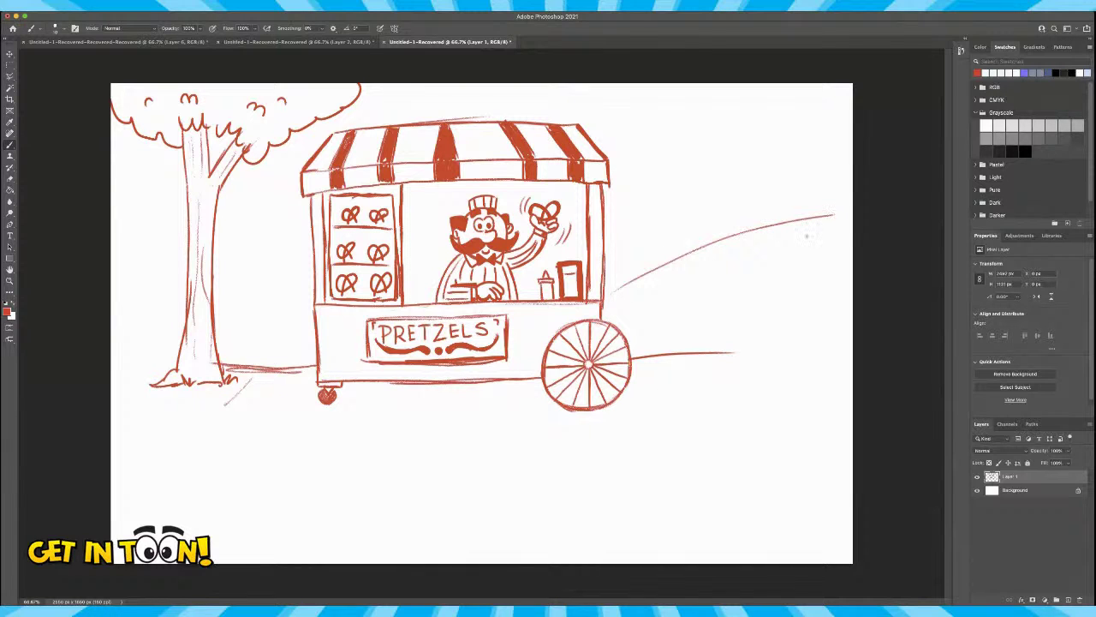
{"action": "mouse_move", "coordinate": [763, 197]}
{"action": "left_mouse_down"}
{"action": "mouse_move", "coordinate": [812, 195]}
{"action": "mouse_move", "coordinate": [810, 211]}
{"action": "mouse_move", "coordinate": [757, 199]}
{"action": "mouse_move", "coordinate": [764, 213]}
{"action": "mouse_move", "coordinate": [741, 220]}
{"action": "mouse_move", "coordinate": [808, 215]}
{"action": "left_mouse_up"}
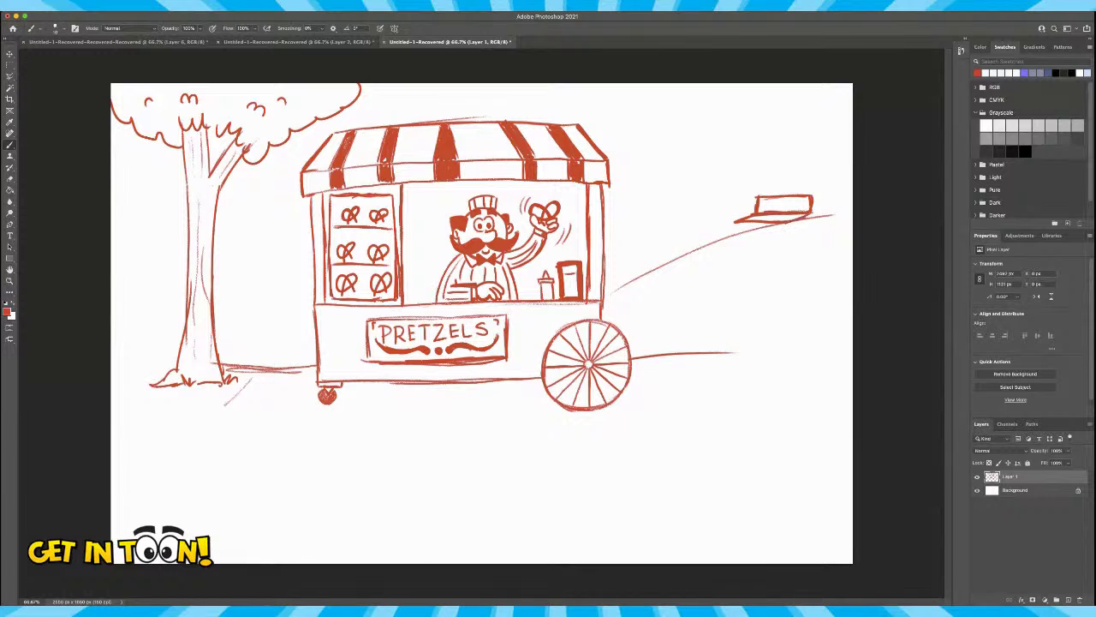
{"action": "mouse_move", "coordinate": [736, 222]}
{"action": "left_mouse_down"}
{"action": "mouse_move", "coordinate": [737, 238]}
{"action": "mouse_move", "coordinate": [807, 231]}
{"action": "mouse_move", "coordinate": [759, 234]}
{"action": "left_mouse_up"}
{"action": "mouse_move", "coordinate": [767, 203]}
{"action": "left_mouse_down"}
{"action": "mouse_move", "coordinate": [807, 202]}
{"action": "mouse_move", "coordinate": [800, 215]}
{"action": "left_mouse_up"}
Draw bushes behind the bench and a separate one on the slope, plus a grass tuft and pebbles near the cart's wheels.
{"action": "mouse_move", "coordinate": [847, 195]}
{"action": "left_mouse_down"}
{"action": "mouse_move", "coordinate": [780, 181]}
{"action": "mouse_move", "coordinate": [704, 231]}
{"action": "mouse_move", "coordinate": [731, 227]}
{"action": "left_mouse_up"}
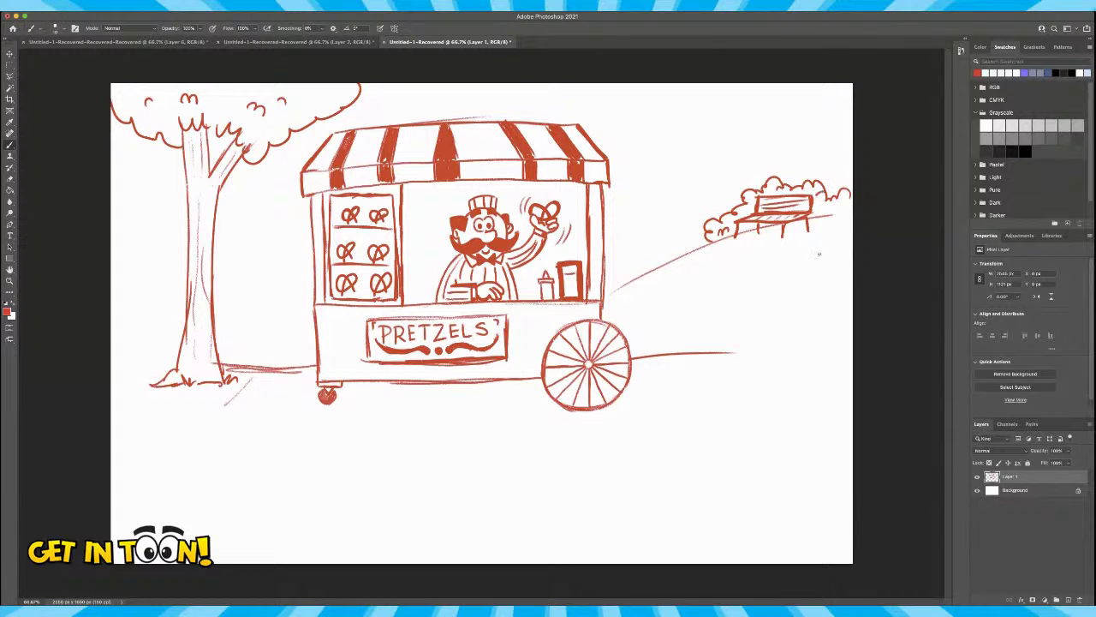
{"action": "mouse_move", "coordinate": [826, 279]}
{"action": "left_mouse_down"}
{"action": "mouse_move", "coordinate": [798, 281]}
{"action": "mouse_move", "coordinate": [822, 300]}
{"action": "mouse_move", "coordinate": [843, 290]}
{"action": "mouse_move", "coordinate": [819, 293]}
{"action": "left_mouse_up"}
{"action": "mouse_move", "coordinate": [626, 399]}
{"action": "left_mouse_down"}
{"action": "mouse_move", "coordinate": [650, 402]}
{"action": "mouse_move", "coordinate": [666, 386]}
{"action": "left_mouse_up"}
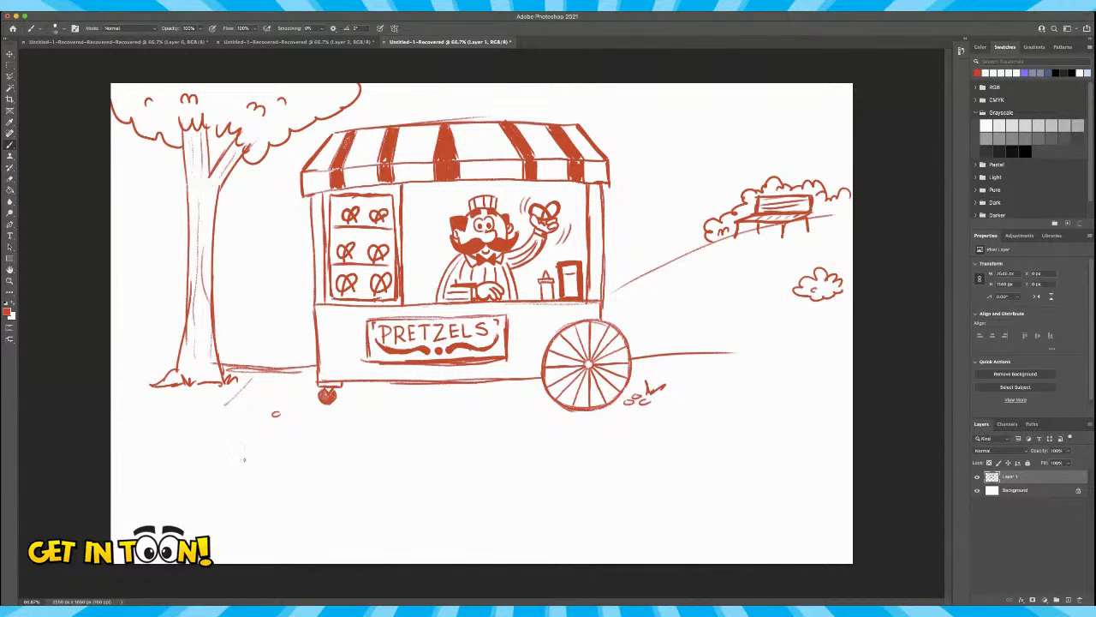
Hand-letter "HAPPY NATIONAL PRETZEL" in one line across the blank area below the cart.
{"action": "mouse_move", "coordinate": [259, 440]}
{"action": "left_mouse_down"}
{"action": "mouse_move", "coordinate": [260, 472]}
{"action": "mouse_move", "coordinate": [272, 469]}
{"action": "left_mouse_up"}
{"action": "mouse_move", "coordinate": [257, 459]}
{"action": "left_mouse_down"}
{"action": "mouse_move", "coordinate": [281, 462]}
{"action": "mouse_move", "coordinate": [283, 441]}
{"action": "mouse_move", "coordinate": [290, 467]}
{"action": "left_mouse_up"}
{"action": "mouse_move", "coordinate": [278, 456]}
{"action": "left_mouse_down"}
{"action": "mouse_move", "coordinate": [293, 467]}
{"action": "mouse_move", "coordinate": [293, 454]}
{"action": "mouse_move", "coordinate": [309, 464]}
{"action": "mouse_move", "coordinate": [309, 451]}
{"action": "mouse_move", "coordinate": [329, 449]}
{"action": "mouse_move", "coordinate": [328, 466]}
{"action": "left_mouse_up"}
{"action": "left_click_drag", "start_coordinate": [375, 433], "coordinate": [374, 464]}
{"action": "mouse_move", "coordinate": [375, 431]}
{"action": "left_mouse_down"}
{"action": "mouse_move", "coordinate": [390, 460]}
{"action": "mouse_move", "coordinate": [390, 421]}
{"action": "left_mouse_up"}
{"action": "left_click_drag", "start_coordinate": [394, 462], "coordinate": [400, 432]}
{"action": "mouse_move", "coordinate": [400, 432]}
{"action": "left_mouse_down"}
{"action": "mouse_move", "coordinate": [408, 459]}
{"action": "mouse_move", "coordinate": [408, 448]}
{"action": "left_mouse_up"}
{"action": "left_click_drag", "start_coordinate": [416, 432], "coordinate": [416, 459]}
{"action": "mouse_move", "coordinate": [404, 431]}
{"action": "left_mouse_down"}
{"action": "mouse_move", "coordinate": [426, 431]}
{"action": "mouse_move", "coordinate": [428, 457]}
{"action": "mouse_move", "coordinate": [445, 452]}
{"action": "mouse_move", "coordinate": [444, 433]}
{"action": "mouse_move", "coordinate": [450, 456]}
{"action": "left_mouse_up"}
{"action": "left_click_drag", "start_coordinate": [451, 432], "coordinate": [463, 452]}
{"action": "mouse_move", "coordinate": [463, 452]}
{"action": "left_mouse_down"}
{"action": "mouse_move", "coordinate": [473, 425]}
{"action": "mouse_move", "coordinate": [482, 453]}
{"action": "mouse_move", "coordinate": [483, 441]}
{"action": "mouse_move", "coordinate": [545, 455]}
{"action": "mouse_move", "coordinate": [548, 438]}
{"action": "mouse_move", "coordinate": [583, 451]}
{"action": "left_mouse_up"}
{"action": "mouse_move", "coordinate": [583, 450]}
{"action": "left_mouse_down"}
{"action": "mouse_move", "coordinate": [593, 450]}
{"action": "mouse_move", "coordinate": [593, 428]}
{"action": "left_mouse_up"}
{"action": "mouse_move", "coordinate": [584, 439]}
{"action": "left_mouse_down"}
{"action": "mouse_move", "coordinate": [598, 450]}
{"action": "mouse_move", "coordinate": [609, 429]}
{"action": "mouse_move", "coordinate": [644, 447]}
{"action": "mouse_move", "coordinate": [645, 427]}
{"action": "left_mouse_up"}
{"action": "left_click_drag", "start_coordinate": [635, 438], "coordinate": [653, 444]}
{"action": "left_click_drag", "start_coordinate": [654, 443], "coordinate": [674, 441]}
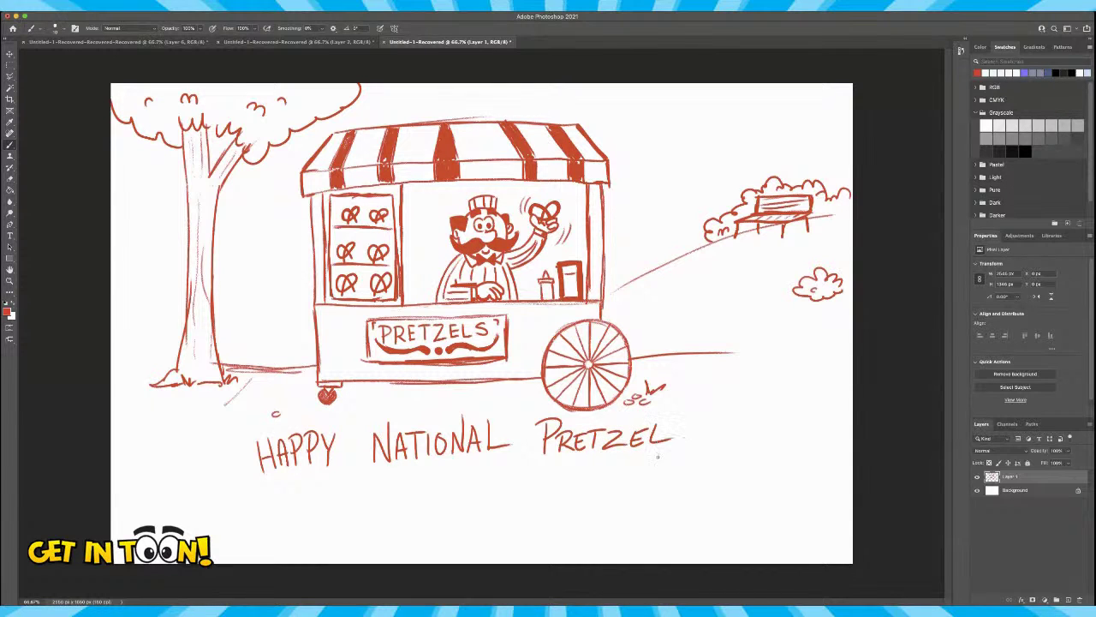
{"action": "mouse_move", "coordinate": [400, 478]}
{"action": "left_mouse_down"}
{"action": "mouse_move", "coordinate": [407, 505]}
{"action": "mouse_move", "coordinate": [439, 470]}
{"action": "left_mouse_up"}
{"action": "mouse_move", "coordinate": [438, 471]}
{"action": "left_mouse_down"}
{"action": "mouse_move", "coordinate": [448, 494]}
{"action": "mouse_move", "coordinate": [459, 481]}
{"action": "left_mouse_up"}
{"action": "left_click_drag", "start_coordinate": [468, 469], "coordinate": [461, 499]}
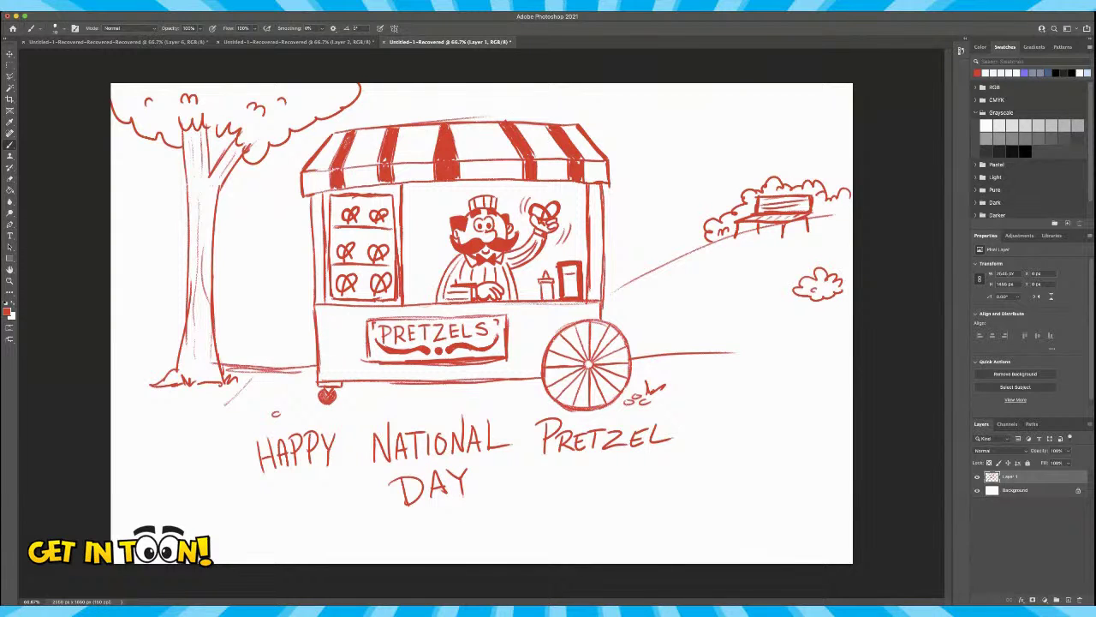
{"action": "key", "text": "ctrl+z"}
{"action": "key", "text": "ctrl+z"}
{"action": "key", "text": "ctrl+z"}
{"action": "key", "text": "ctrl+z"}
{"action": "key", "text": "ctrl+z"}
{"action": "key", "text": "ctrl+z"}
{"action": "key", "text": "ctrl+z"}
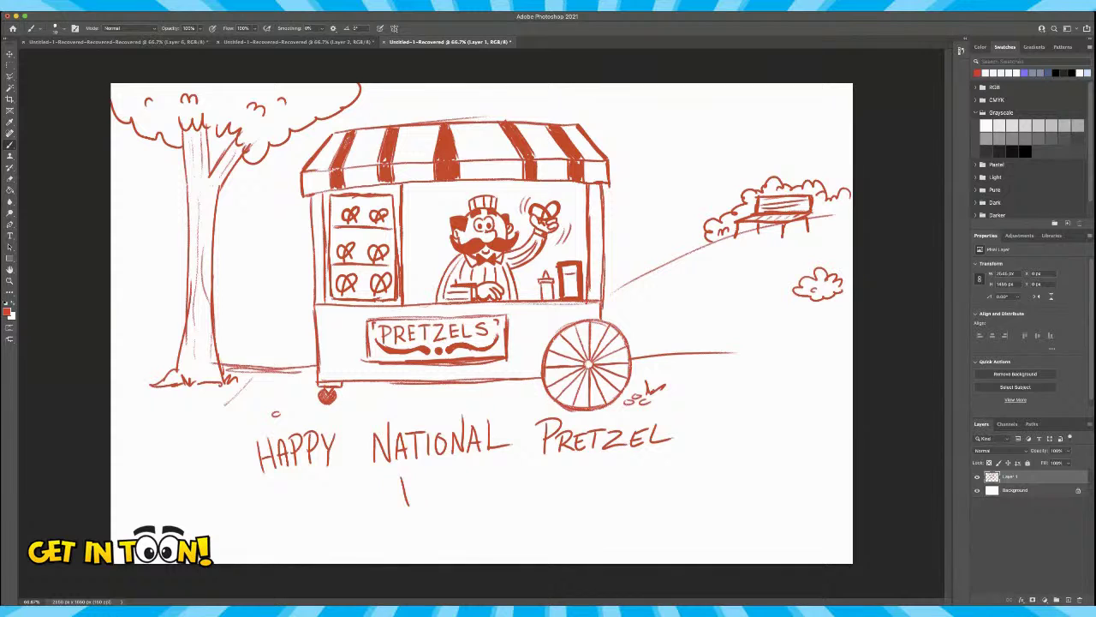
{"action": "key", "text": "ctrl+z"}
Letter "DAY" after "PRETZEL" on the same caption line.
{"action": "left_click_drag", "start_coordinate": [697, 418], "coordinate": [698, 444]}
{"action": "left_click_drag", "start_coordinate": [730, 411], "coordinate": [724, 439]}
{"action": "mouse_move", "coordinate": [732, 411]}
{"action": "left_mouse_down"}
{"action": "mouse_move", "coordinate": [738, 437]}
{"action": "mouse_move", "coordinate": [752, 423]}
{"action": "left_mouse_up"}
{"action": "left_click_drag", "start_coordinate": [761, 409], "coordinate": [754, 444]}
Lasso the caption, cut and paste it onto its own layer, and place it centred lower beneath the cart.
{"action": "left_click", "coordinate": [11, 75]}
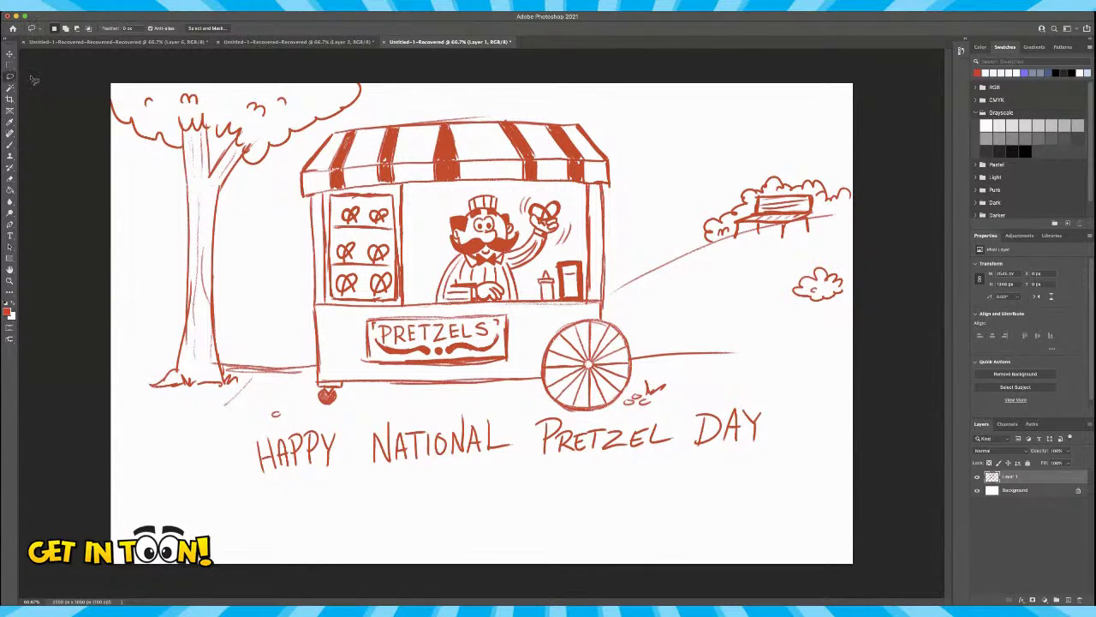
{"action": "mouse_move", "coordinate": [294, 422]}
{"action": "left_mouse_down"}
{"action": "mouse_move", "coordinate": [272, 497]}
{"action": "mouse_move", "coordinate": [613, 493]}
{"action": "mouse_move", "coordinate": [776, 406]}
{"action": "mouse_move", "coordinate": [701, 402]}
{"action": "mouse_move", "coordinate": [606, 420]}
{"action": "mouse_move", "coordinate": [518, 406]}
{"action": "mouse_move", "coordinate": [278, 434]}
{"action": "left_mouse_up"}
{"action": "key", "text": "ctrl+x"}
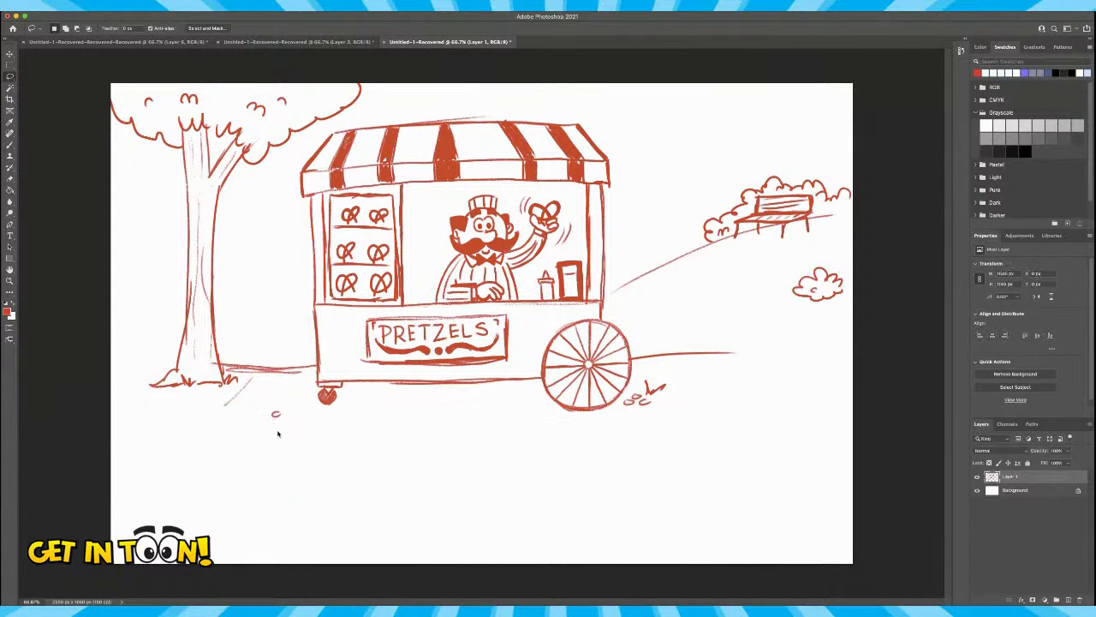
{"action": "key", "text": "ctrl+v"}
{"action": "left_click", "coordinate": [10, 54]}
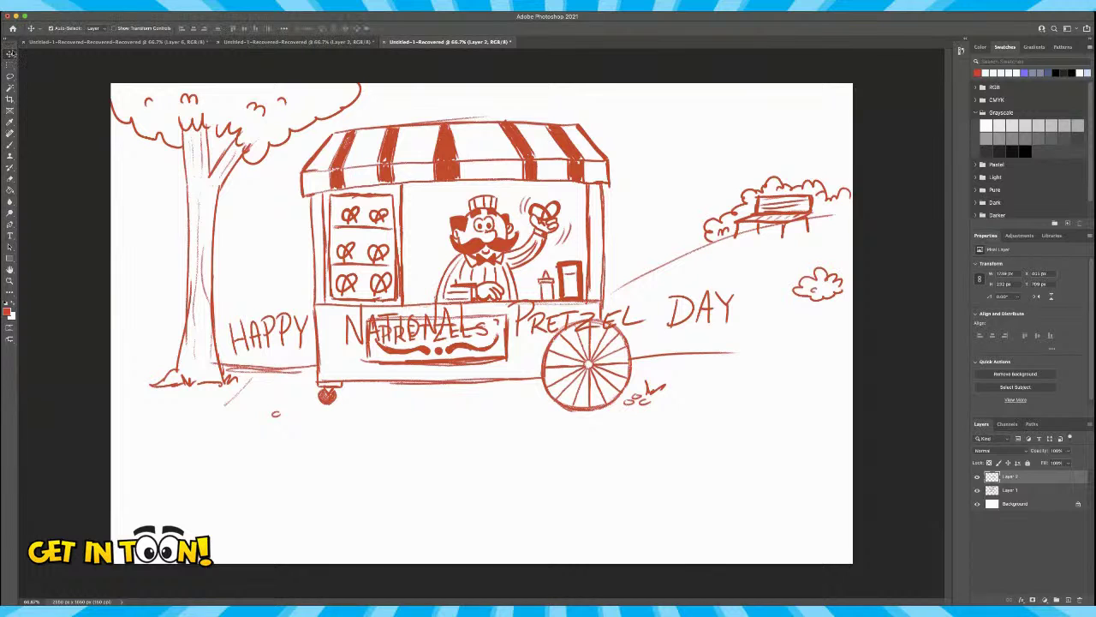
{"action": "left_click_drag", "start_coordinate": [690, 321], "coordinate": [676, 463]}
{"action": "left_click_drag", "start_coordinate": [688, 460], "coordinate": [690, 461]}
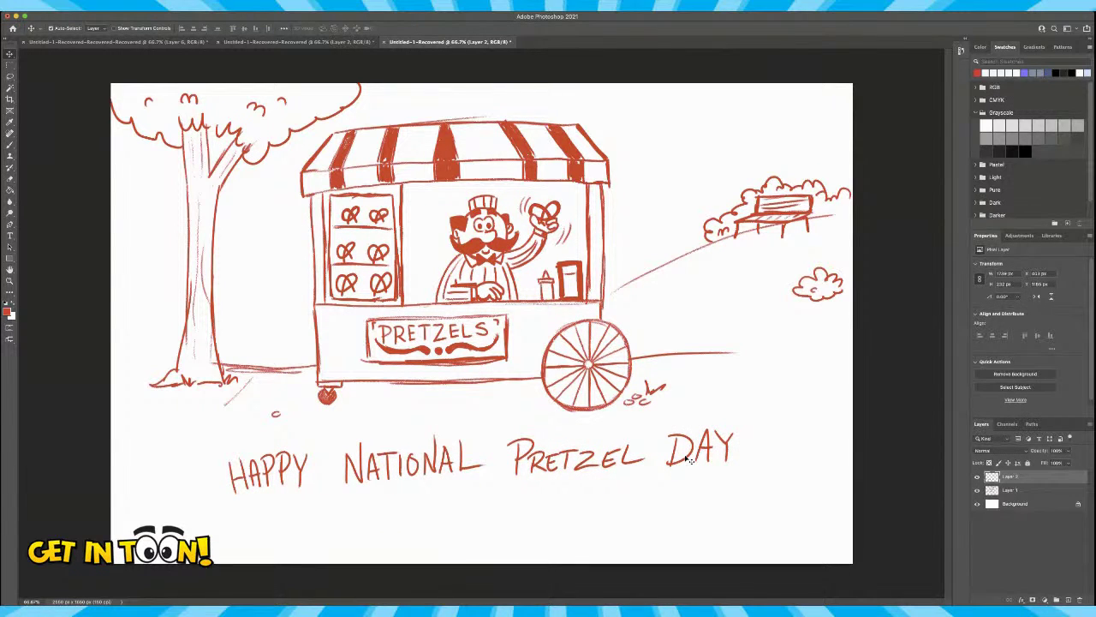
Create a new layer and brush-letter "GET YOUR PRETZELS HERE." on two lines in the sky right of the awning.
{"action": "left_click", "coordinate": [9, 144]}
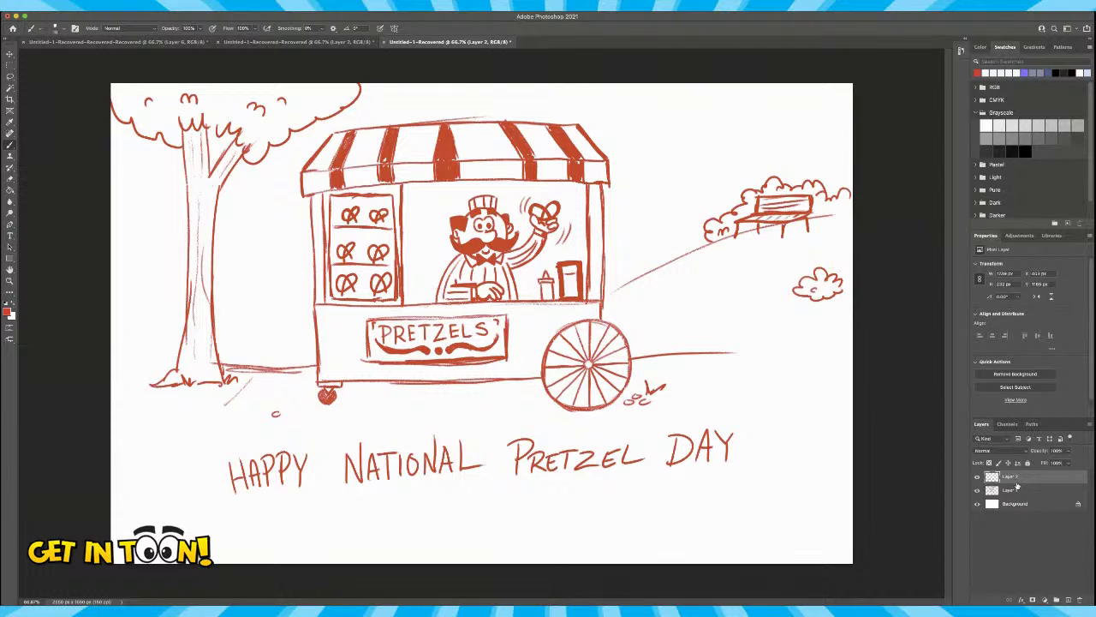
{"action": "left_click", "coordinate": [1068, 598]}
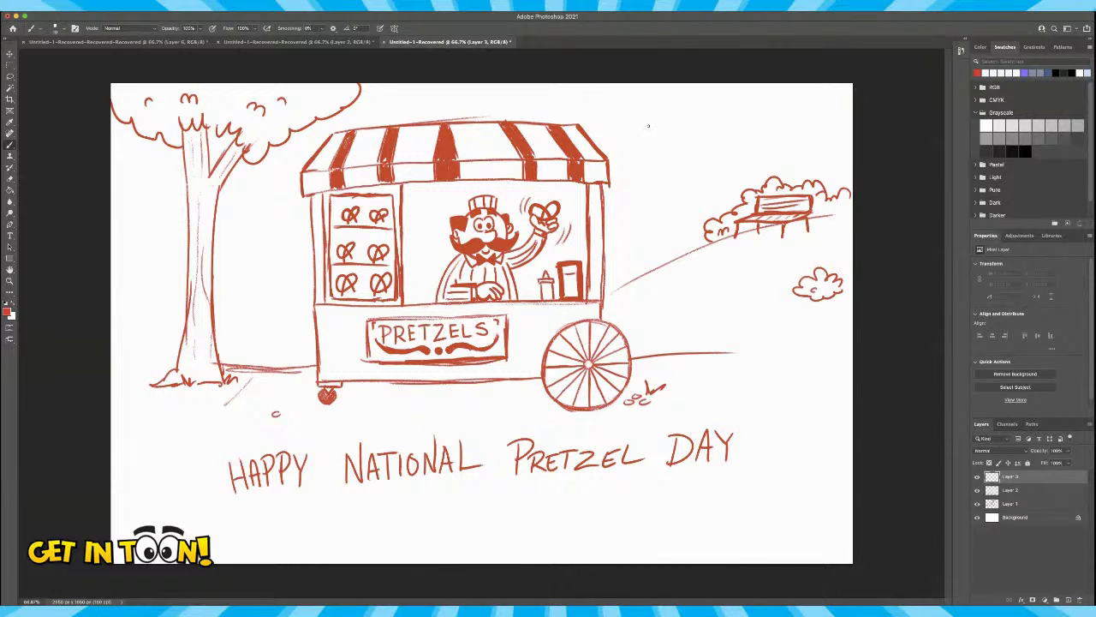
{"action": "mouse_move", "coordinate": [652, 115]}
{"action": "left_mouse_down"}
{"action": "mouse_move", "coordinate": [645, 125]}
{"action": "mouse_move", "coordinate": [669, 131]}
{"action": "mouse_move", "coordinate": [669, 117]}
{"action": "left_mouse_up"}
{"action": "mouse_move", "coordinate": [660, 124]}
{"action": "left_mouse_down"}
{"action": "mouse_move", "coordinate": [684, 112]}
{"action": "mouse_move", "coordinate": [677, 129]}
{"action": "mouse_move", "coordinate": [706, 120]}
{"action": "left_mouse_up"}
{"action": "mouse_move", "coordinate": [712, 110]}
{"action": "left_mouse_down"}
{"action": "mouse_move", "coordinate": [705, 129]}
{"action": "mouse_move", "coordinate": [714, 113]}
{"action": "mouse_move", "coordinate": [738, 117]}
{"action": "left_mouse_up"}
{"action": "left_click_drag", "start_coordinate": [740, 116], "coordinate": [752, 122]}
{"action": "mouse_move", "coordinate": [632, 142]}
{"action": "left_mouse_down"}
{"action": "mouse_move", "coordinate": [632, 159]}
{"action": "mouse_move", "coordinate": [663, 147]}
{"action": "left_mouse_up"}
{"action": "left_click_drag", "start_coordinate": [655, 155], "coordinate": [681, 137]}
{"action": "mouse_move", "coordinate": [673, 139]}
{"action": "left_mouse_down"}
{"action": "mouse_move", "coordinate": [673, 155]}
{"action": "mouse_move", "coordinate": [699, 151]}
{"action": "mouse_move", "coordinate": [700, 137]}
{"action": "left_mouse_up"}
{"action": "left_click_drag", "start_coordinate": [692, 144], "coordinate": [742, 148]}
{"action": "left_click_drag", "start_coordinate": [734, 139], "coordinate": [745, 144]}
{"action": "left_click_drag", "start_coordinate": [745, 131], "coordinate": [753, 137]}
{"action": "mouse_move", "coordinate": [755, 127]}
{"action": "left_mouse_down"}
{"action": "mouse_move", "coordinate": [756, 142]}
{"action": "mouse_move", "coordinate": [769, 140]}
{"action": "left_mouse_up"}
{"action": "left_click_drag", "start_coordinate": [769, 126], "coordinate": [777, 126]}
{"action": "left_click_drag", "start_coordinate": [769, 133], "coordinate": [779, 124]}
{"action": "left_click", "coordinate": [782, 134]}
Enclose the sky lettering in a speech bubble with a tail toward the vendor, and add a circled, dated signature below the caption's end.
{"action": "mouse_move", "coordinate": [659, 175]}
{"action": "left_mouse_down"}
{"action": "mouse_move", "coordinate": [718, 175]}
{"action": "mouse_move", "coordinate": [775, 84]}
{"action": "mouse_move", "coordinate": [629, 154]}
{"action": "left_mouse_up"}
{"action": "mouse_move", "coordinate": [642, 108]}
{"action": "left_mouse_down"}
{"action": "mouse_move", "coordinate": [678, 89]}
{"action": "mouse_move", "coordinate": [625, 162]}
{"action": "mouse_move", "coordinate": [668, 174]}
{"action": "mouse_move", "coordinate": [588, 218]}
{"action": "mouse_move", "coordinate": [634, 208]}
{"action": "mouse_move", "coordinate": [669, 171]}
{"action": "left_mouse_up"}
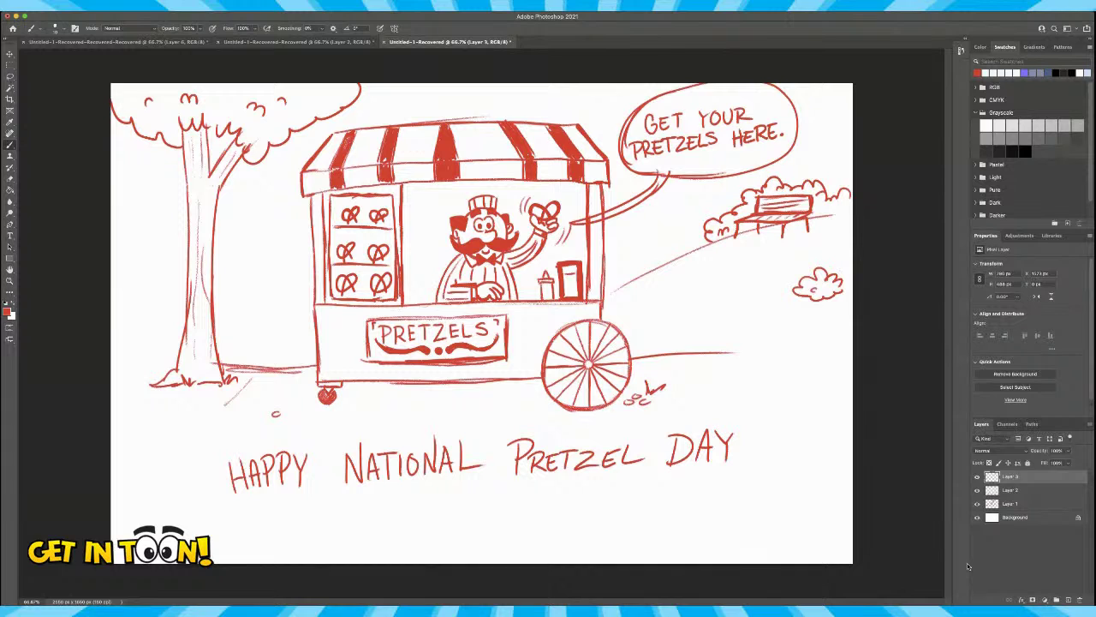
{"action": "mouse_move", "coordinate": [748, 497]}
{"action": "left_mouse_down"}
{"action": "mouse_move", "coordinate": [757, 512]}
{"action": "mouse_move", "coordinate": [791, 497]}
{"action": "mouse_move", "coordinate": [741, 517]}
{"action": "mouse_move", "coordinate": [790, 518]}
{"action": "mouse_move", "coordinate": [794, 532]}
{"action": "left_mouse_up"}
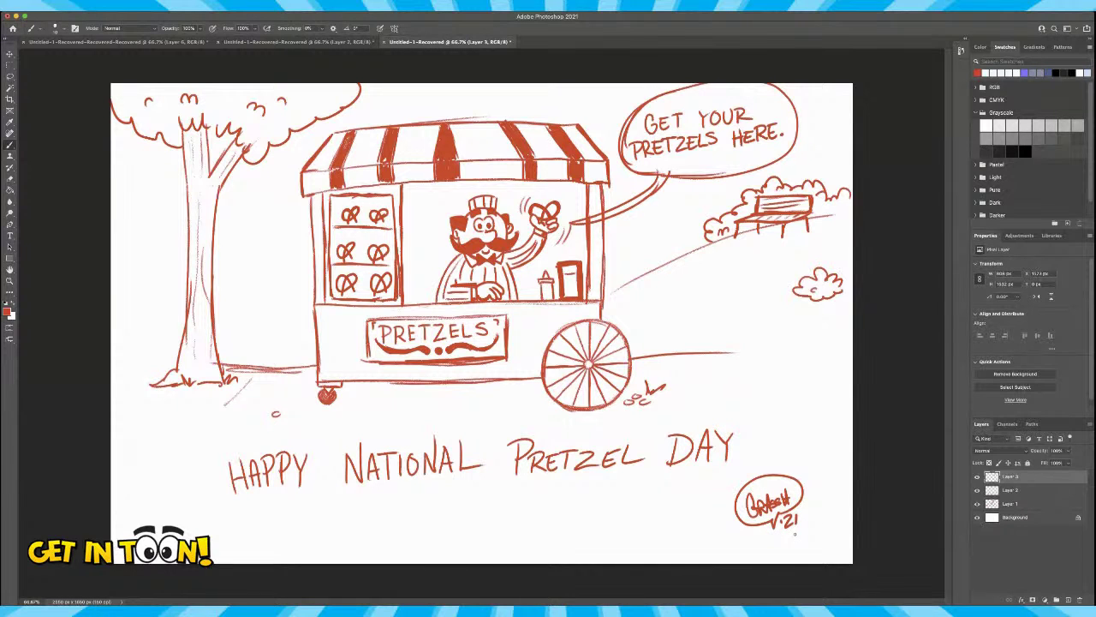